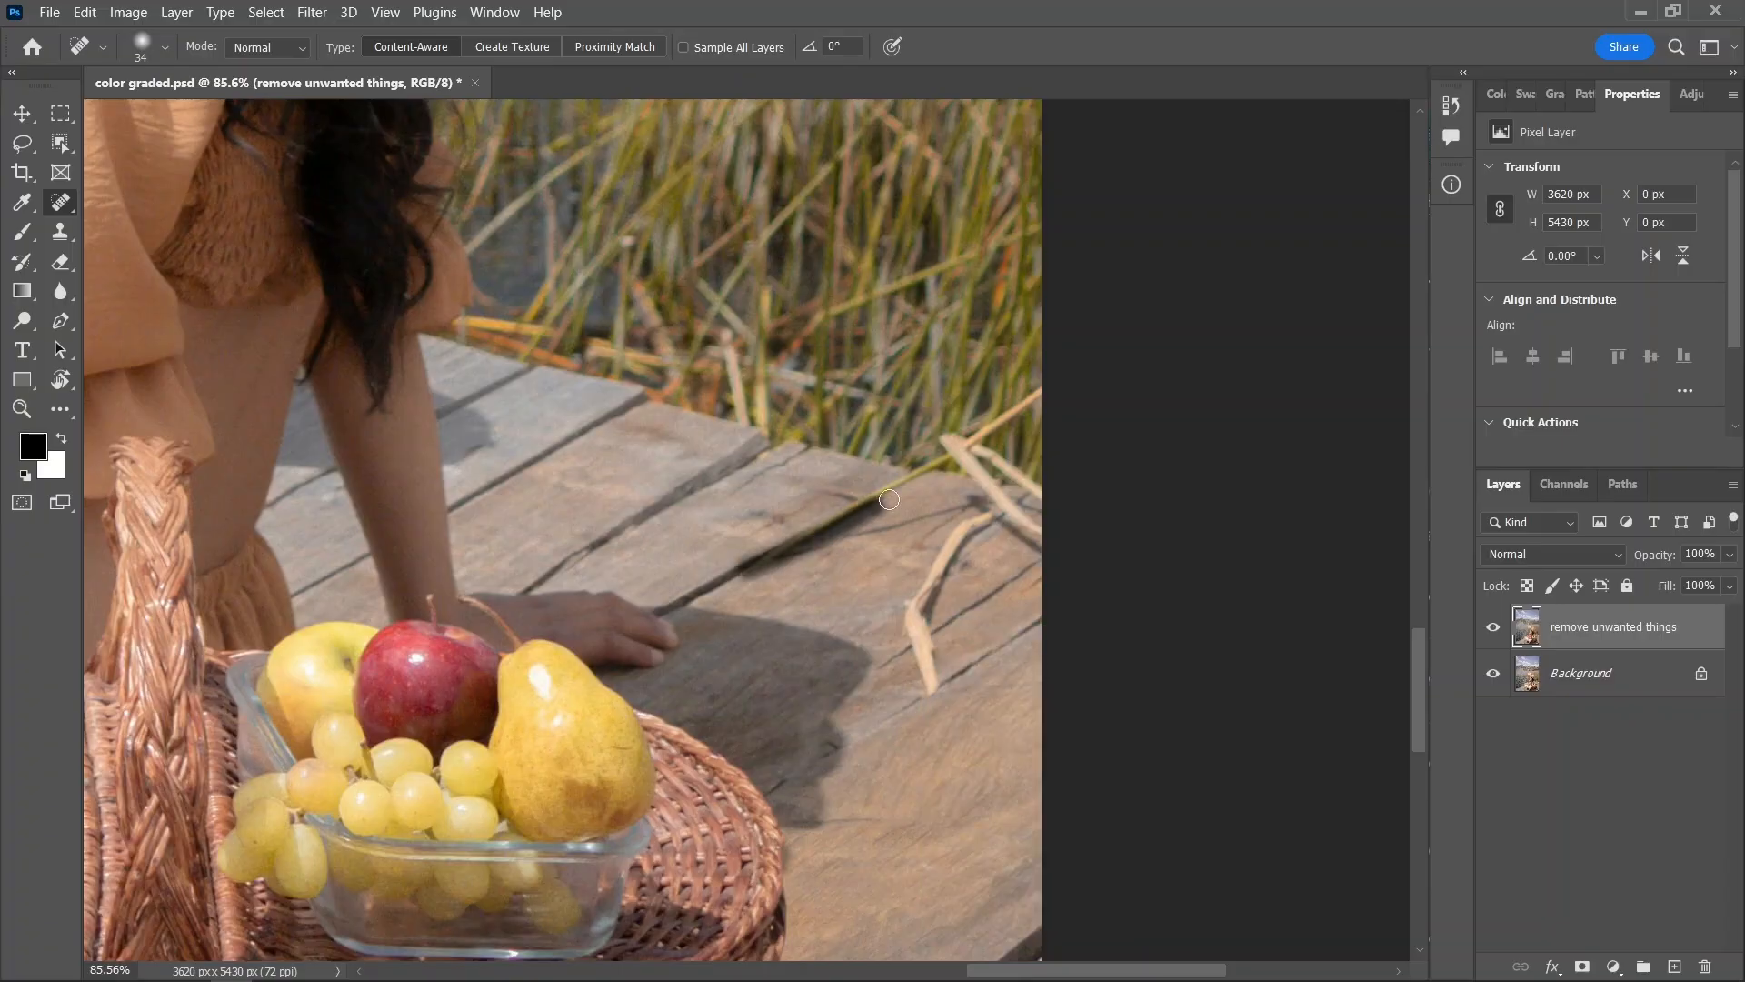
# Remove the dry sticks and grass stems lying on the wooden dock near the photo's edge with the Spot Healing Brush
pyautogui.moveTo(929, 688)
pyautogui.mouseDown()
pyautogui.moveTo(902, 613)
pyautogui.moveTo(991, 517)
pyautogui.moveTo(1046, 537)
pyautogui.moveTo(987, 492)
pyautogui.mouseUp()
pyautogui.moveTo(1039, 548)
pyautogui.mouseDown()
pyautogui.moveTo(951, 538)
pyautogui.moveTo(928, 671)
pyautogui.mouseUp()
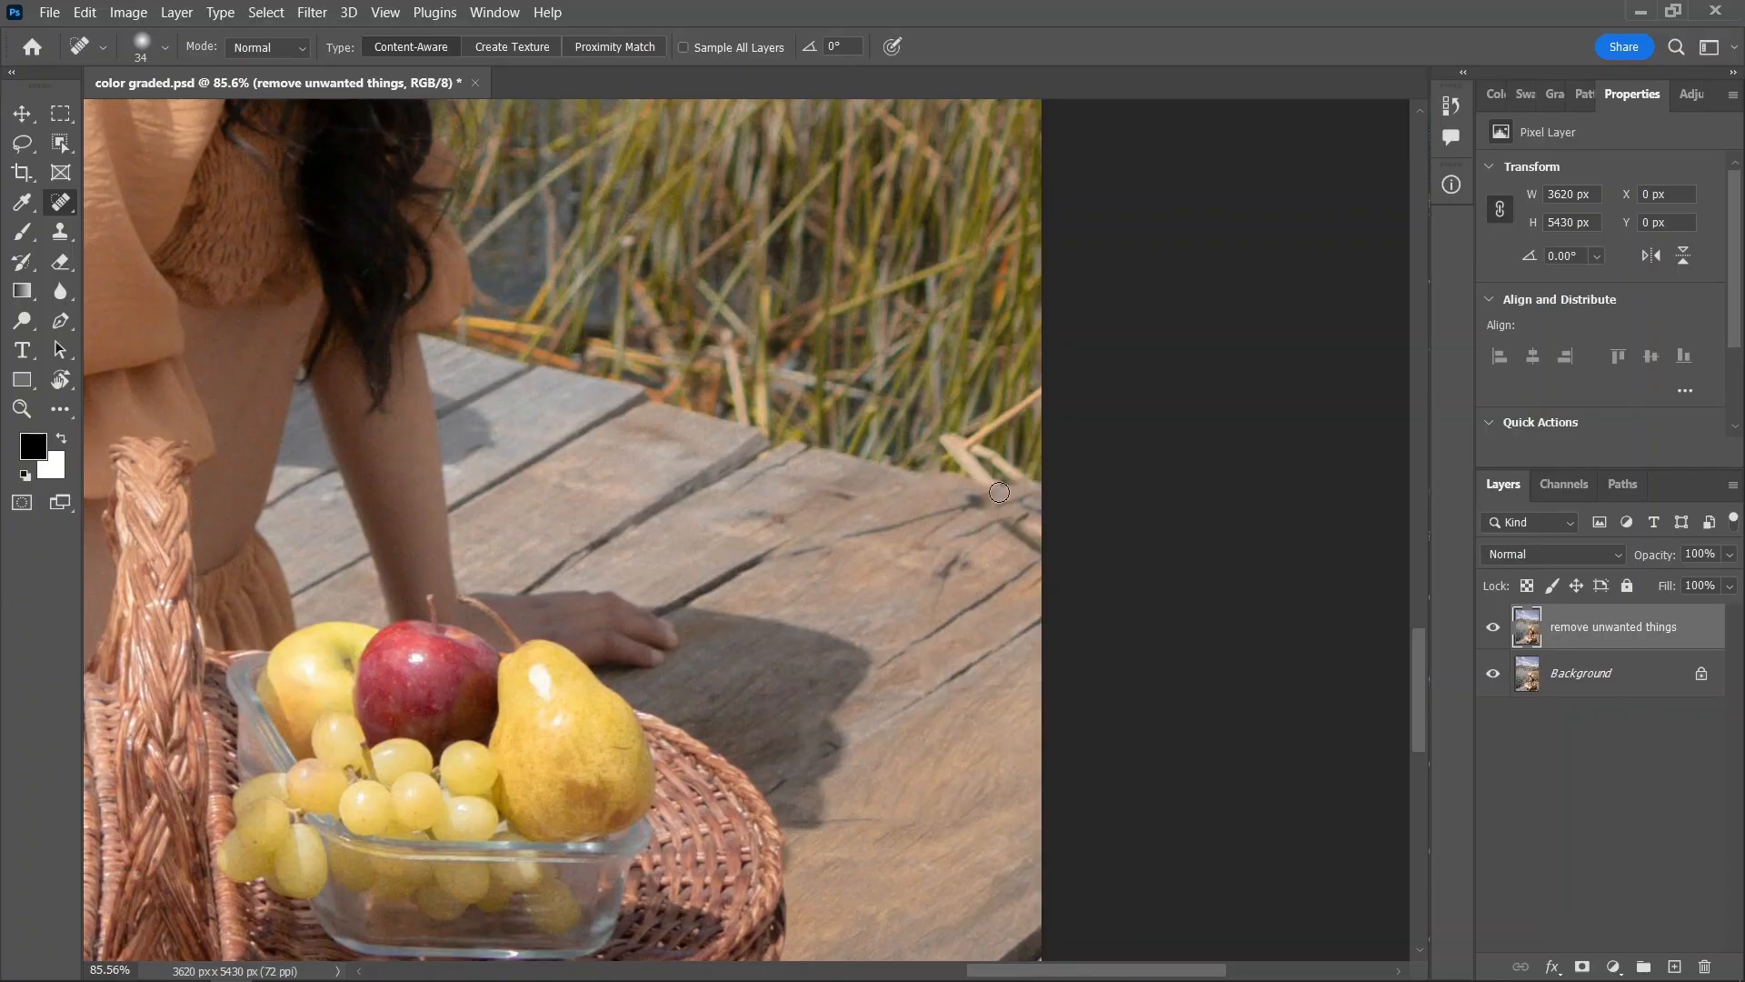
pyautogui.moveTo(1000, 525); pyautogui.dragTo(1040, 558)
pyautogui.moveTo(862, 529); pyautogui.dragTo(985, 497)
# Duplicate the "remove unwanted things" layer and save the document
pyautogui.hotkey('ctrl', 'space')
pyautogui.moveTo(845, 589); pyautogui.dragTo(809, 588)
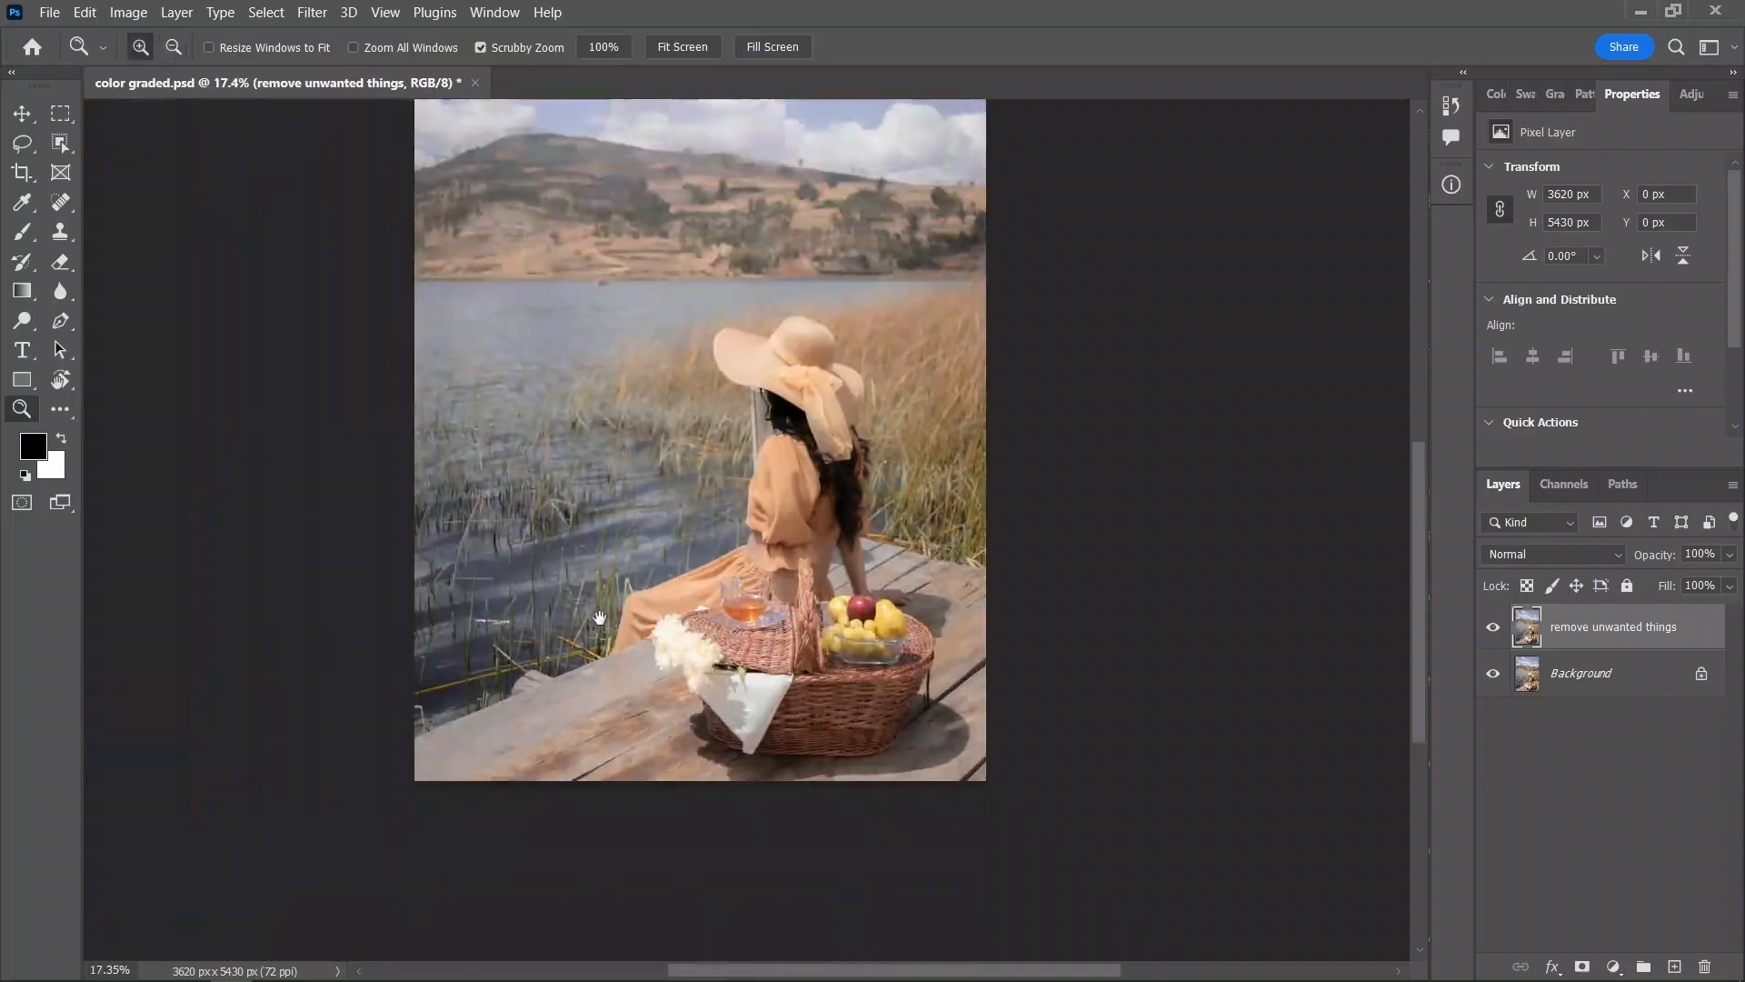
pyautogui.moveTo(605, 611); pyautogui.dragTo(641, 611)
pyautogui.moveTo(446, 628)
pyautogui.mouseDown()
pyautogui.moveTo(681, 643)
pyautogui.moveTo(552, 632)
pyautogui.mouseUp()
pyautogui.hotkey('ctrl', 'space')
pyautogui.hotkey('ctrl', 'j')
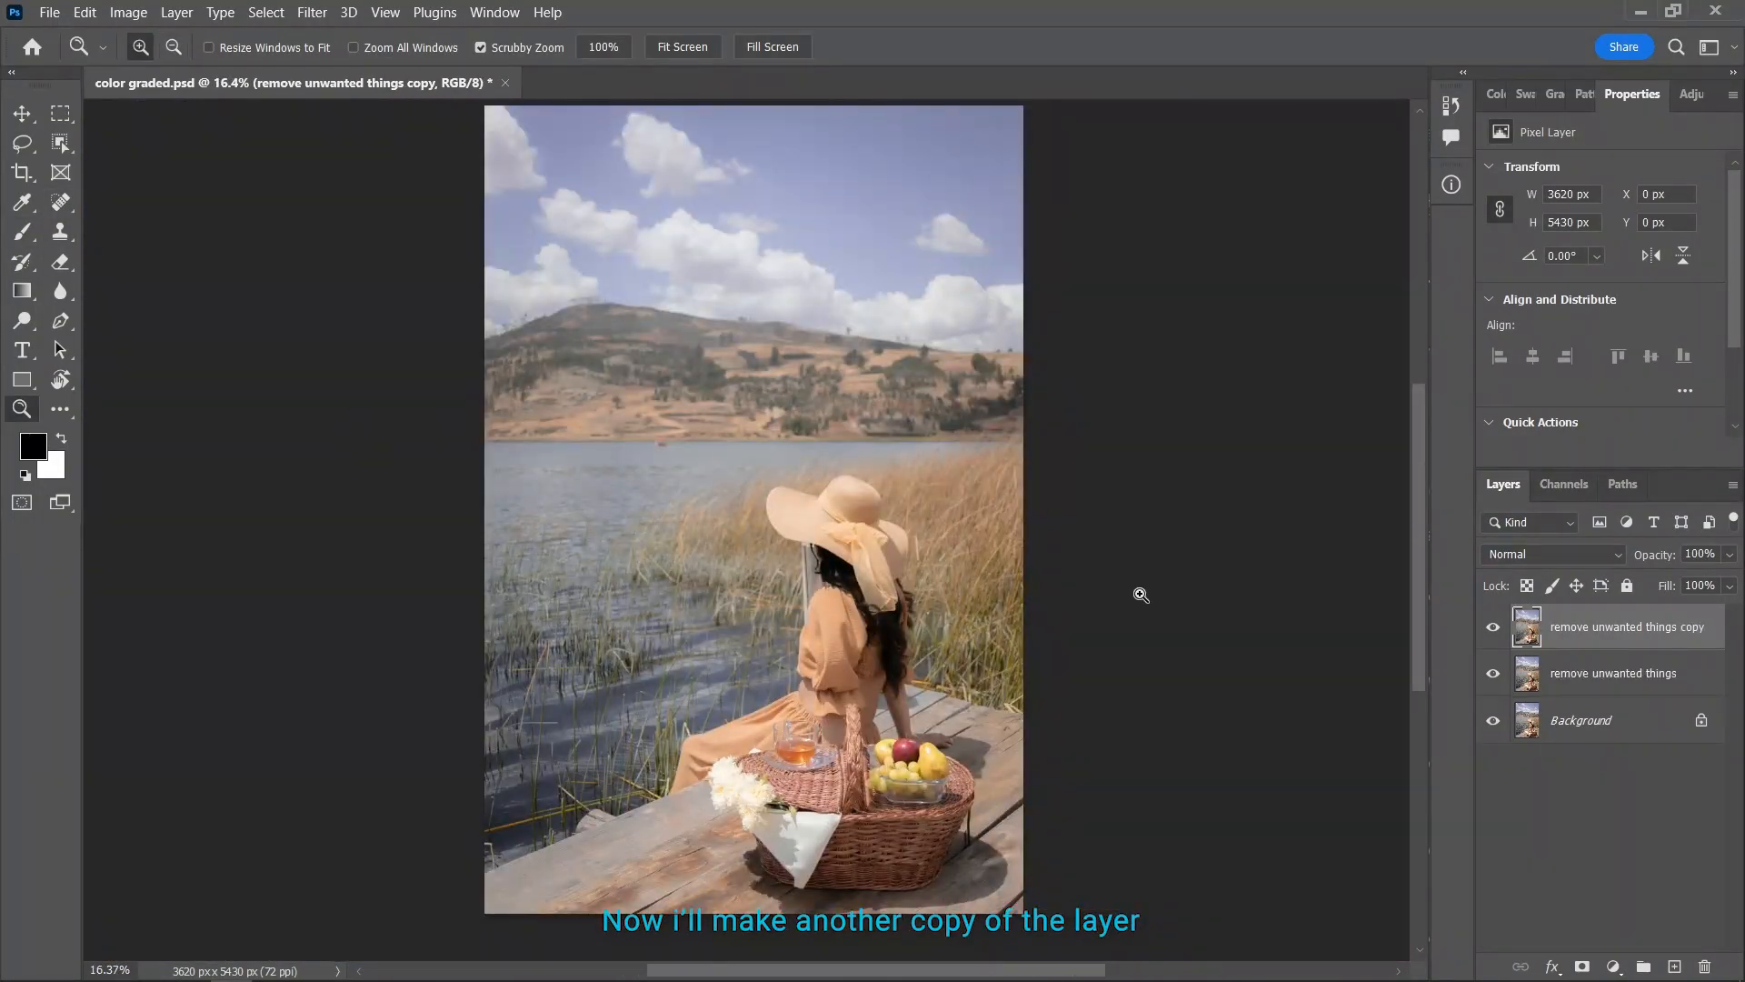
pyautogui.hotkey('ctrl', 's')
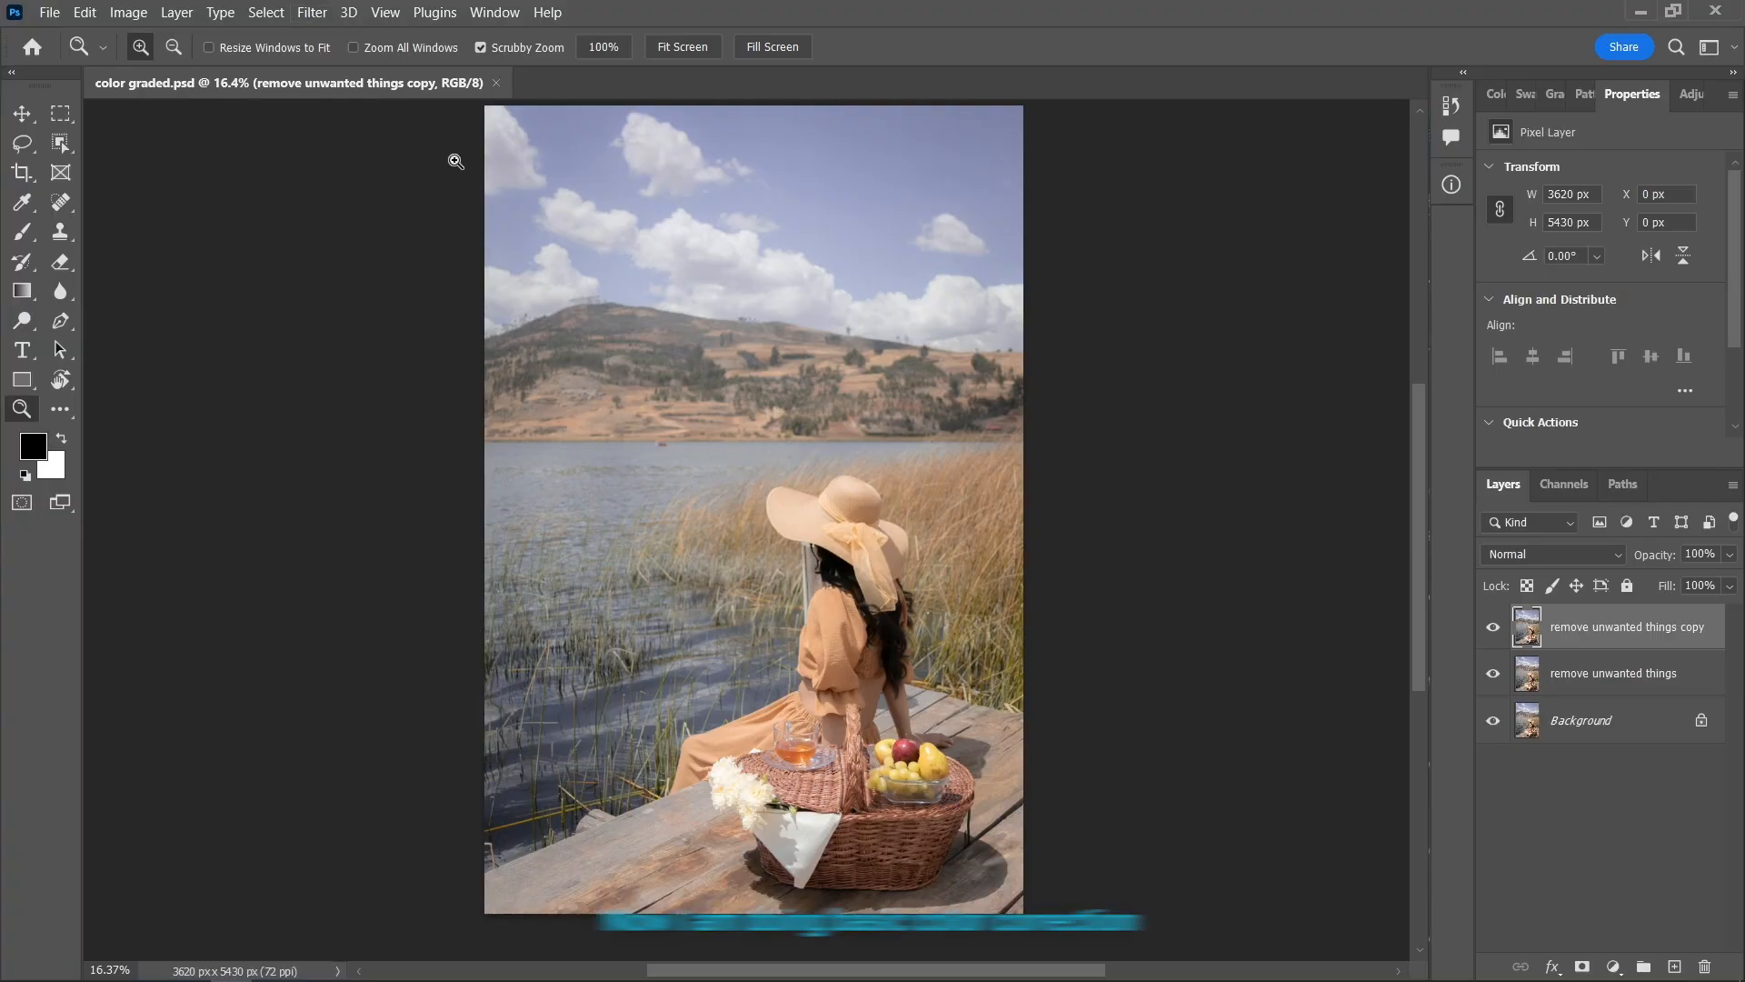
# Open the Camera Raw Filter on the duplicated layer and set Highlights to -9 and Whites to -10
pyautogui.click(320, 12)
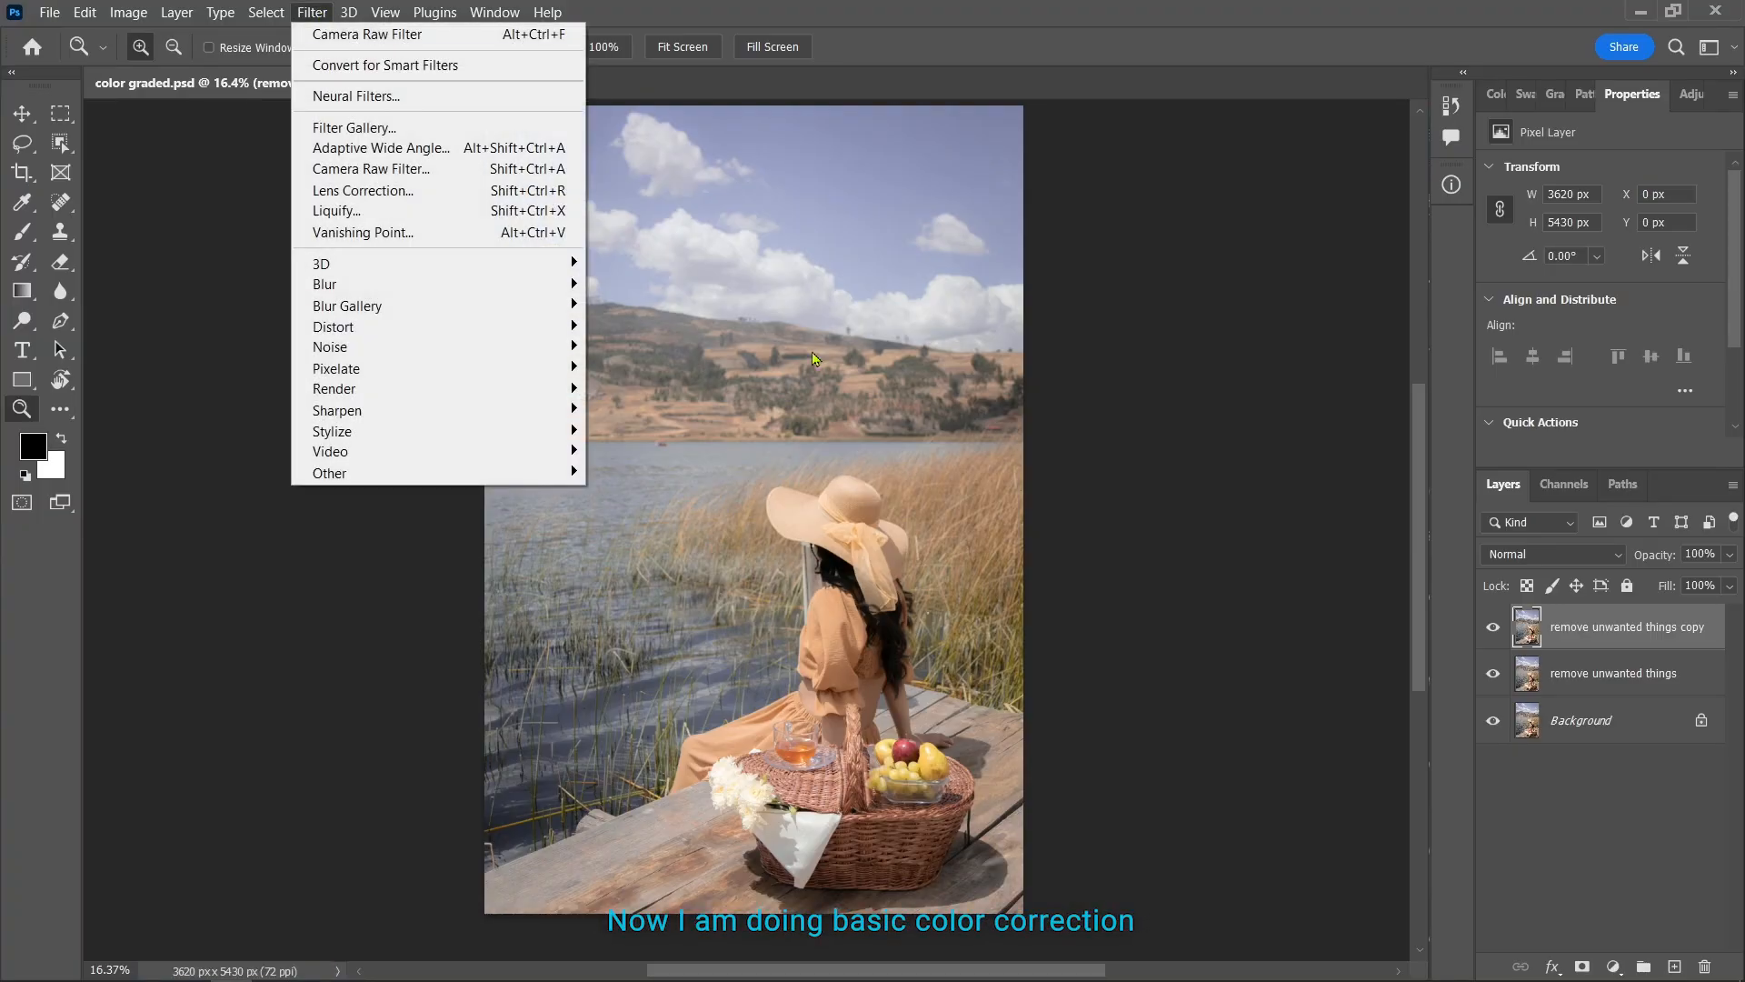
pyautogui.click(369, 176)
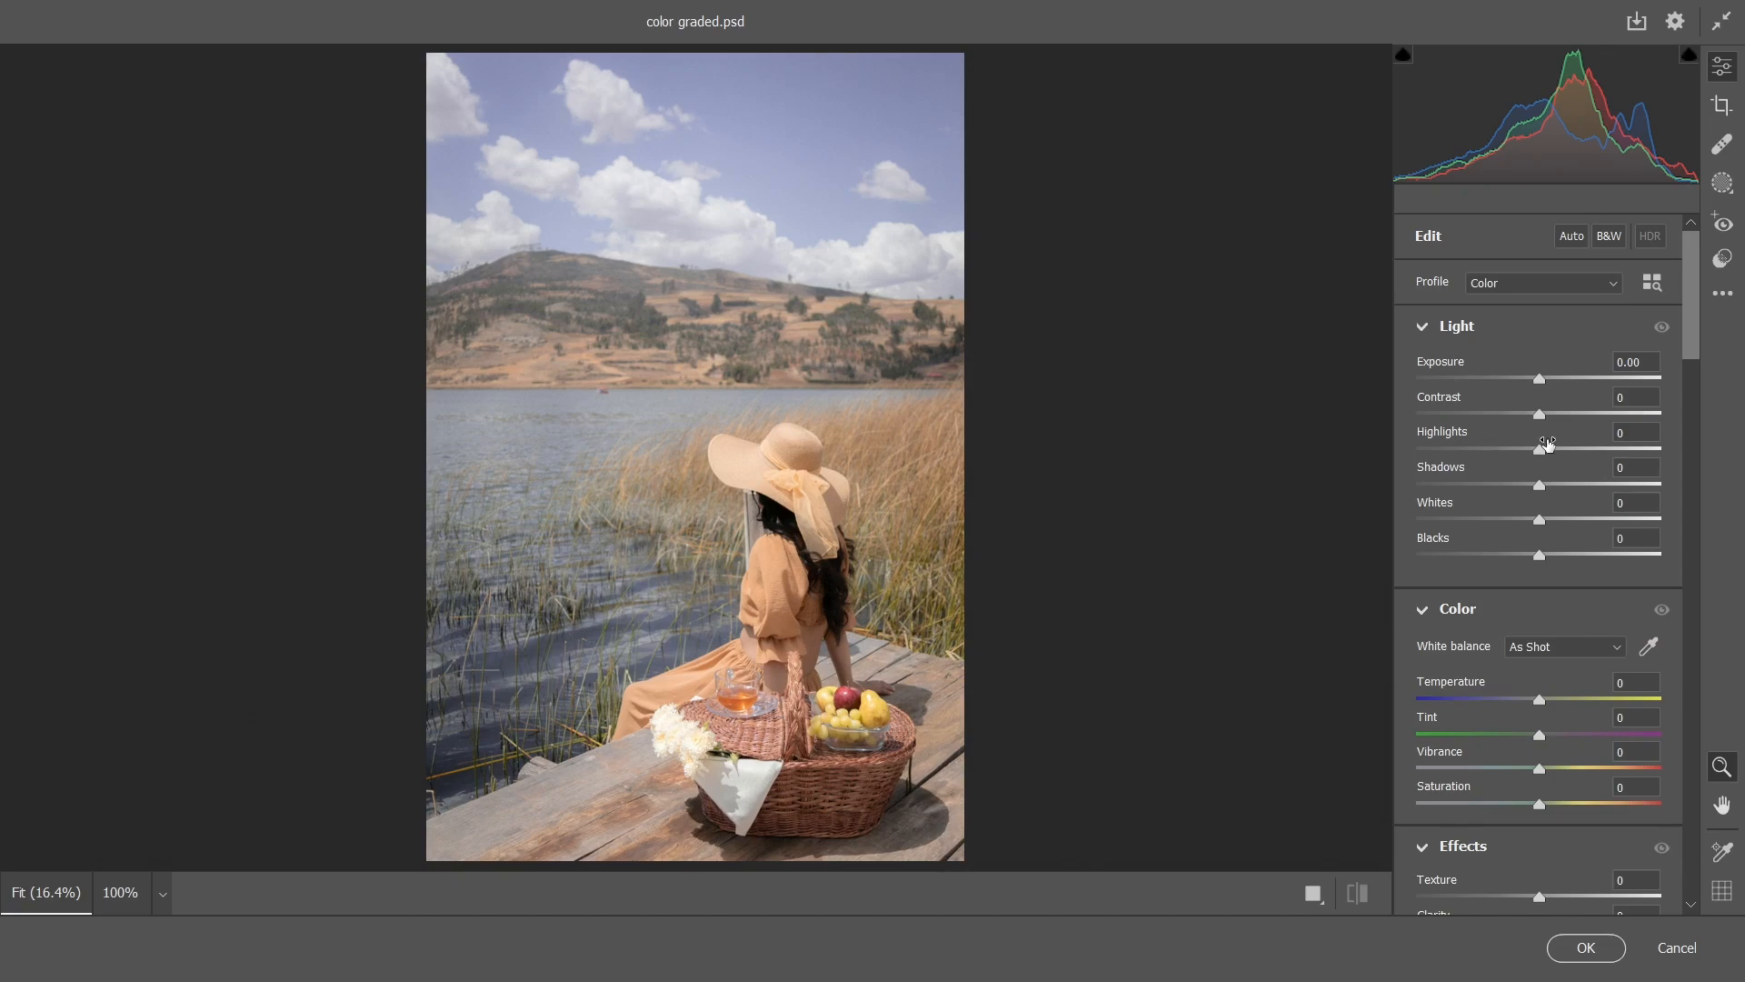
pyautogui.moveTo(1534, 456); pyautogui.dragTo(1529, 456)
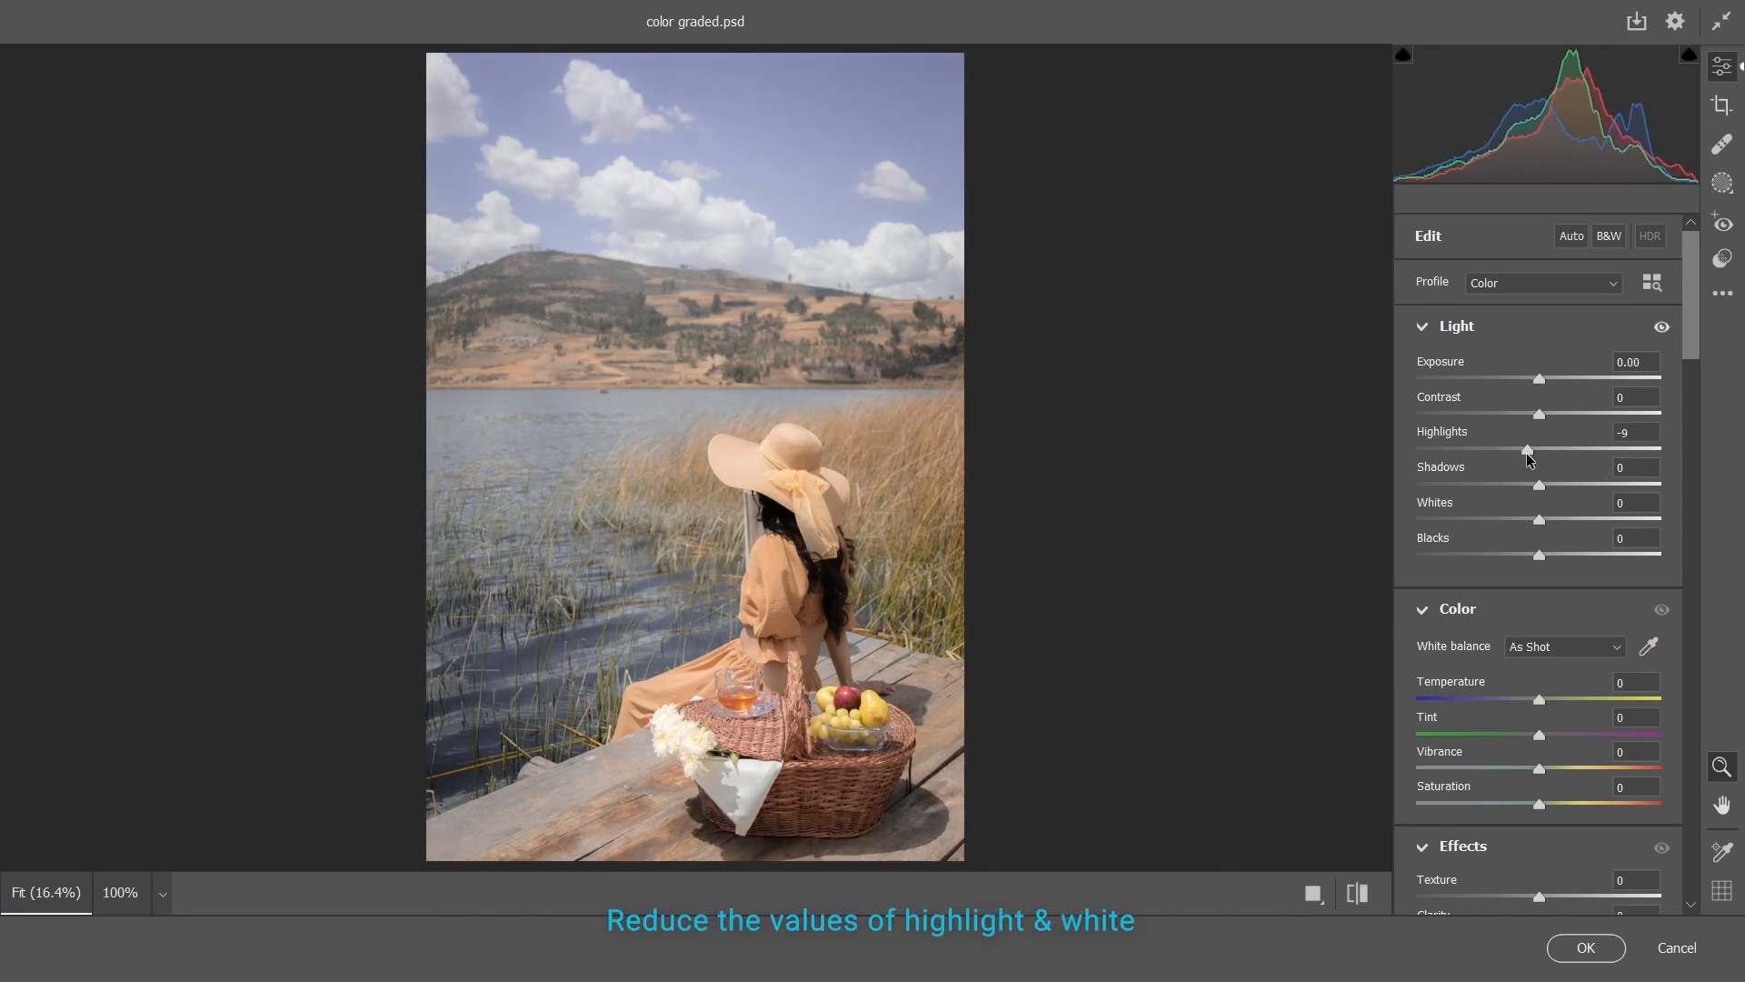
pyautogui.moveTo(1539, 521); pyautogui.dragTo(1527, 521)
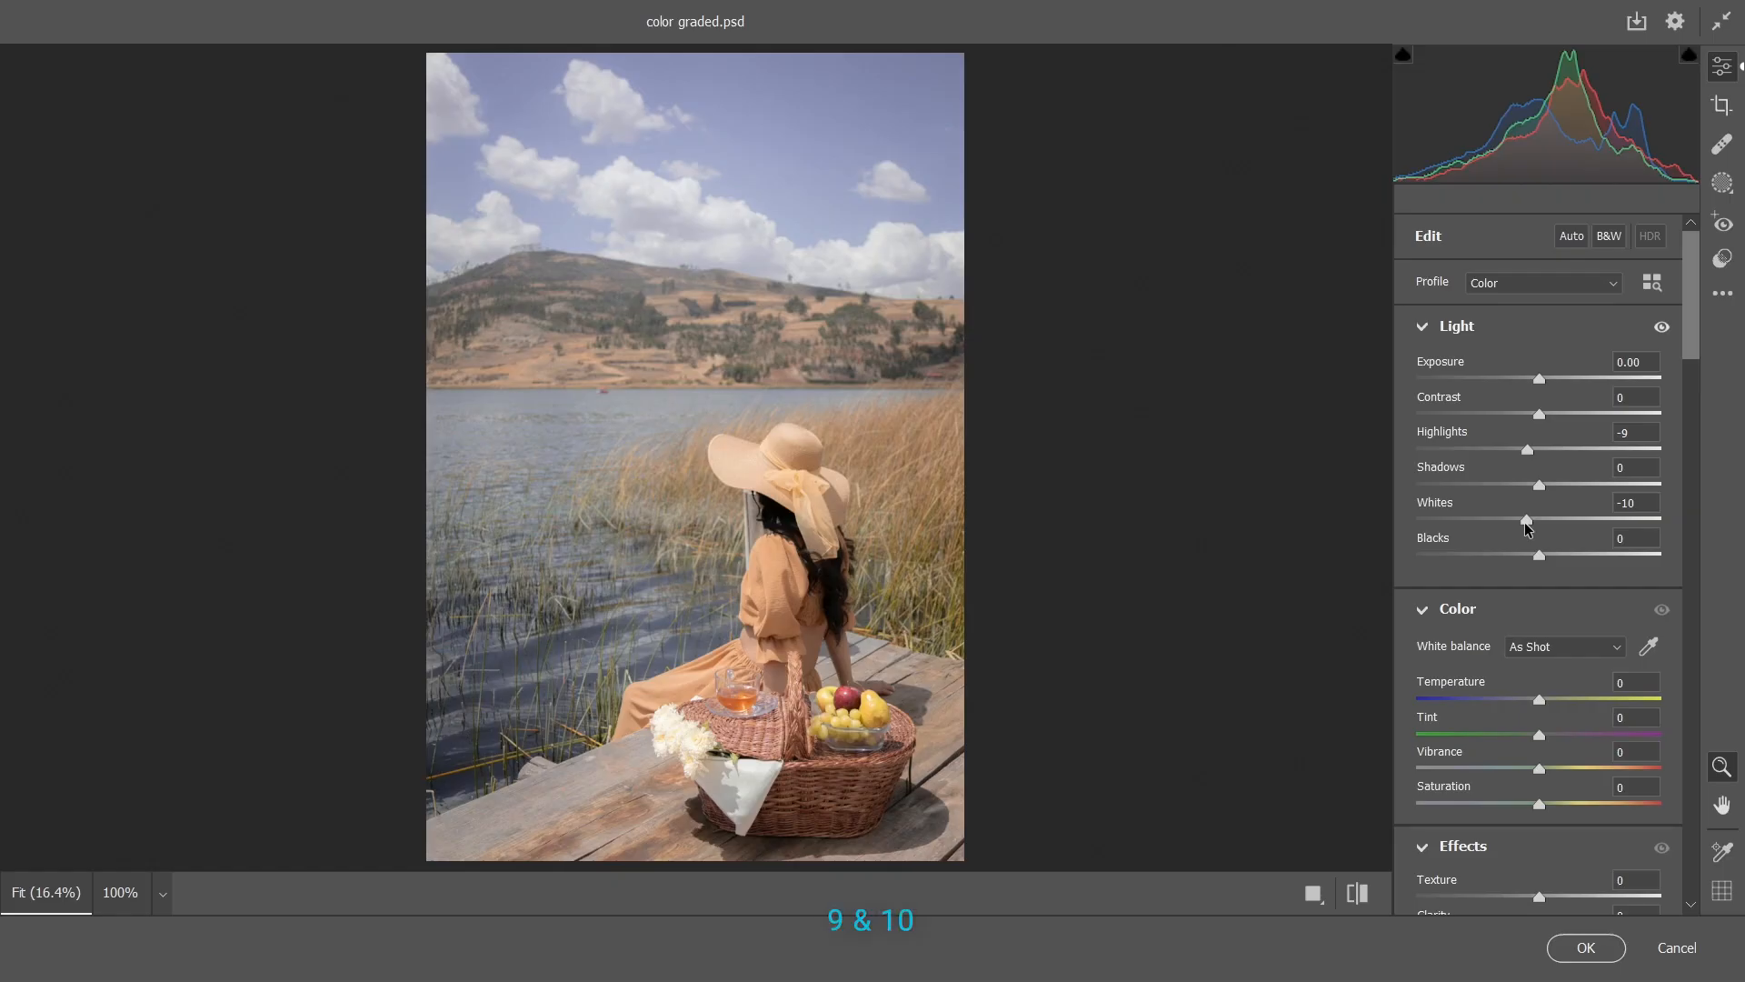
# Set Vibrance to +56, Clarity to +5 and Texture to about +5
pyautogui.scroll(-5, 1527, 528)
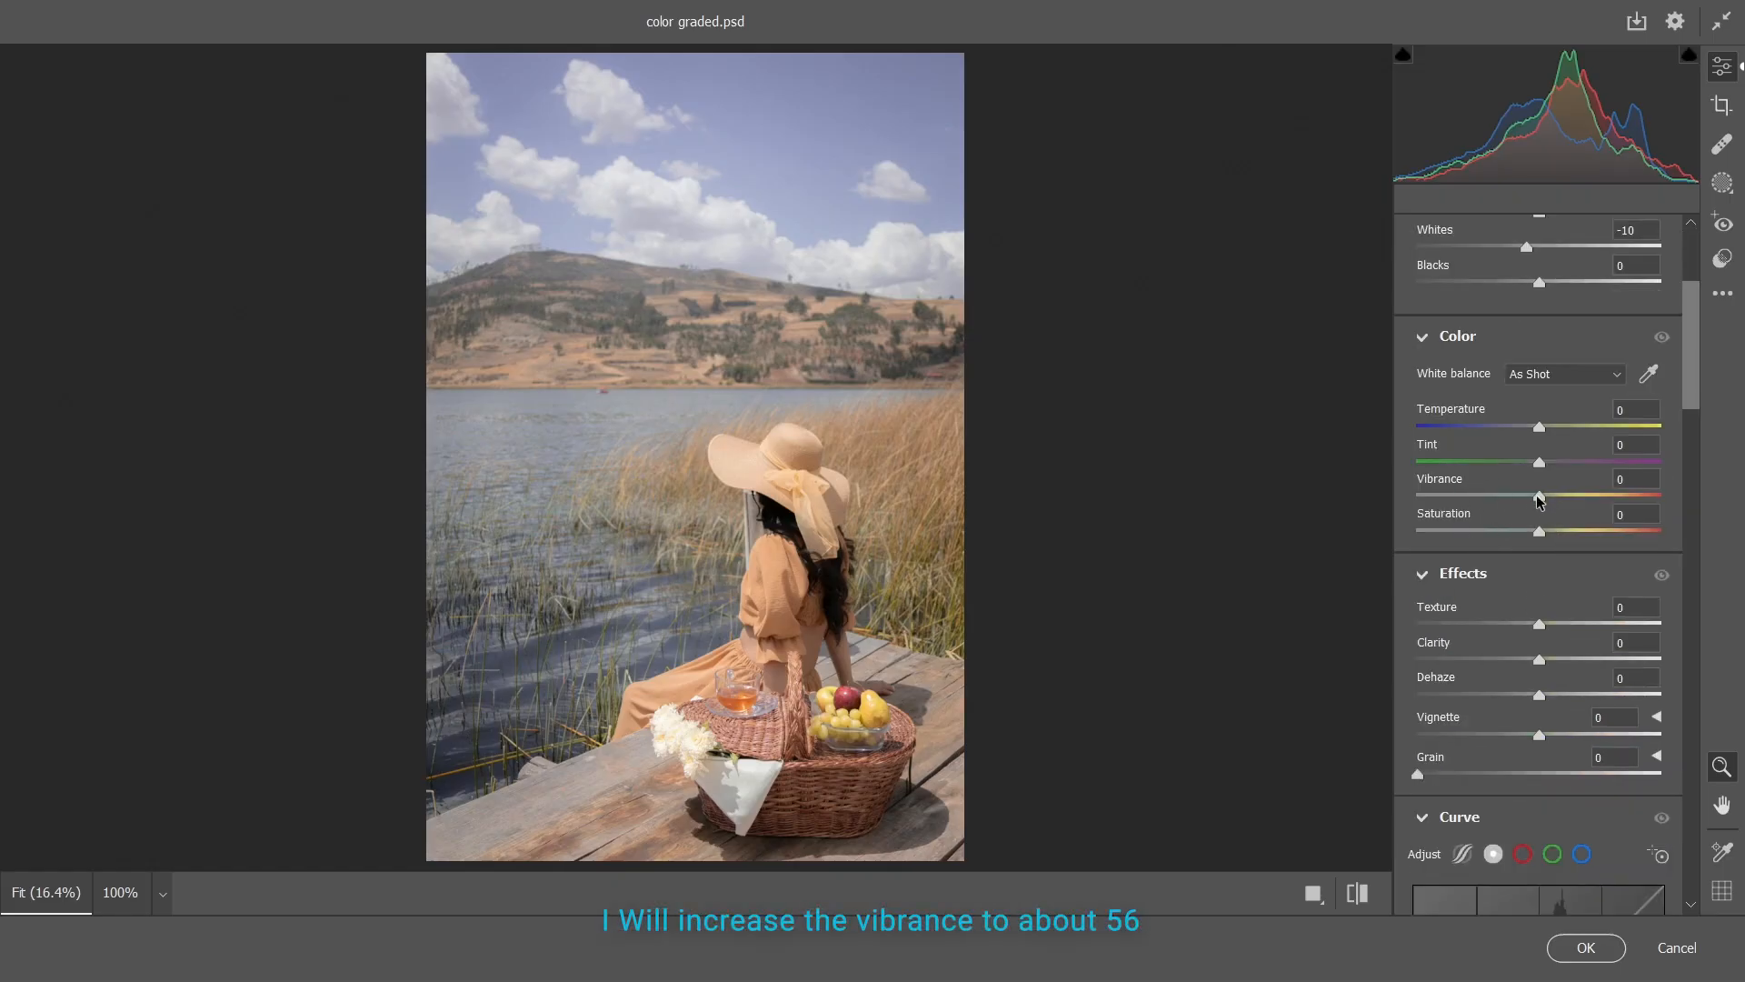
pyautogui.moveTo(1543, 499); pyautogui.dragTo(1611, 504)
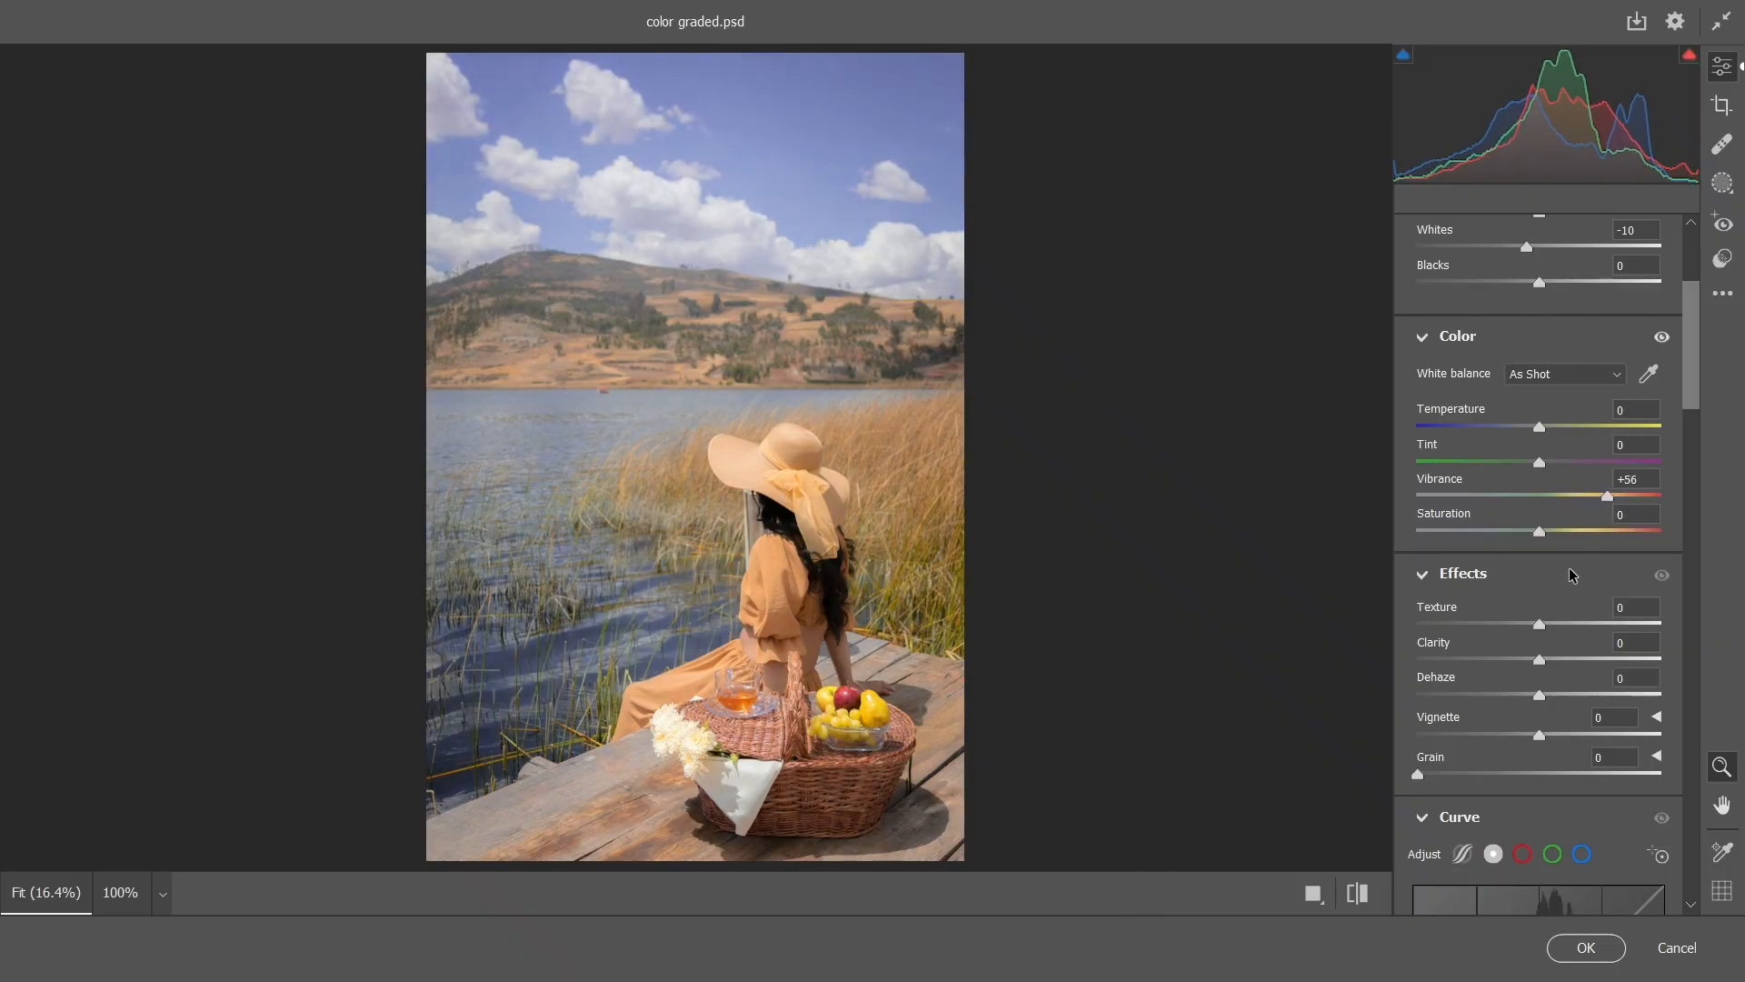
pyautogui.scroll(-3, 1570, 574)
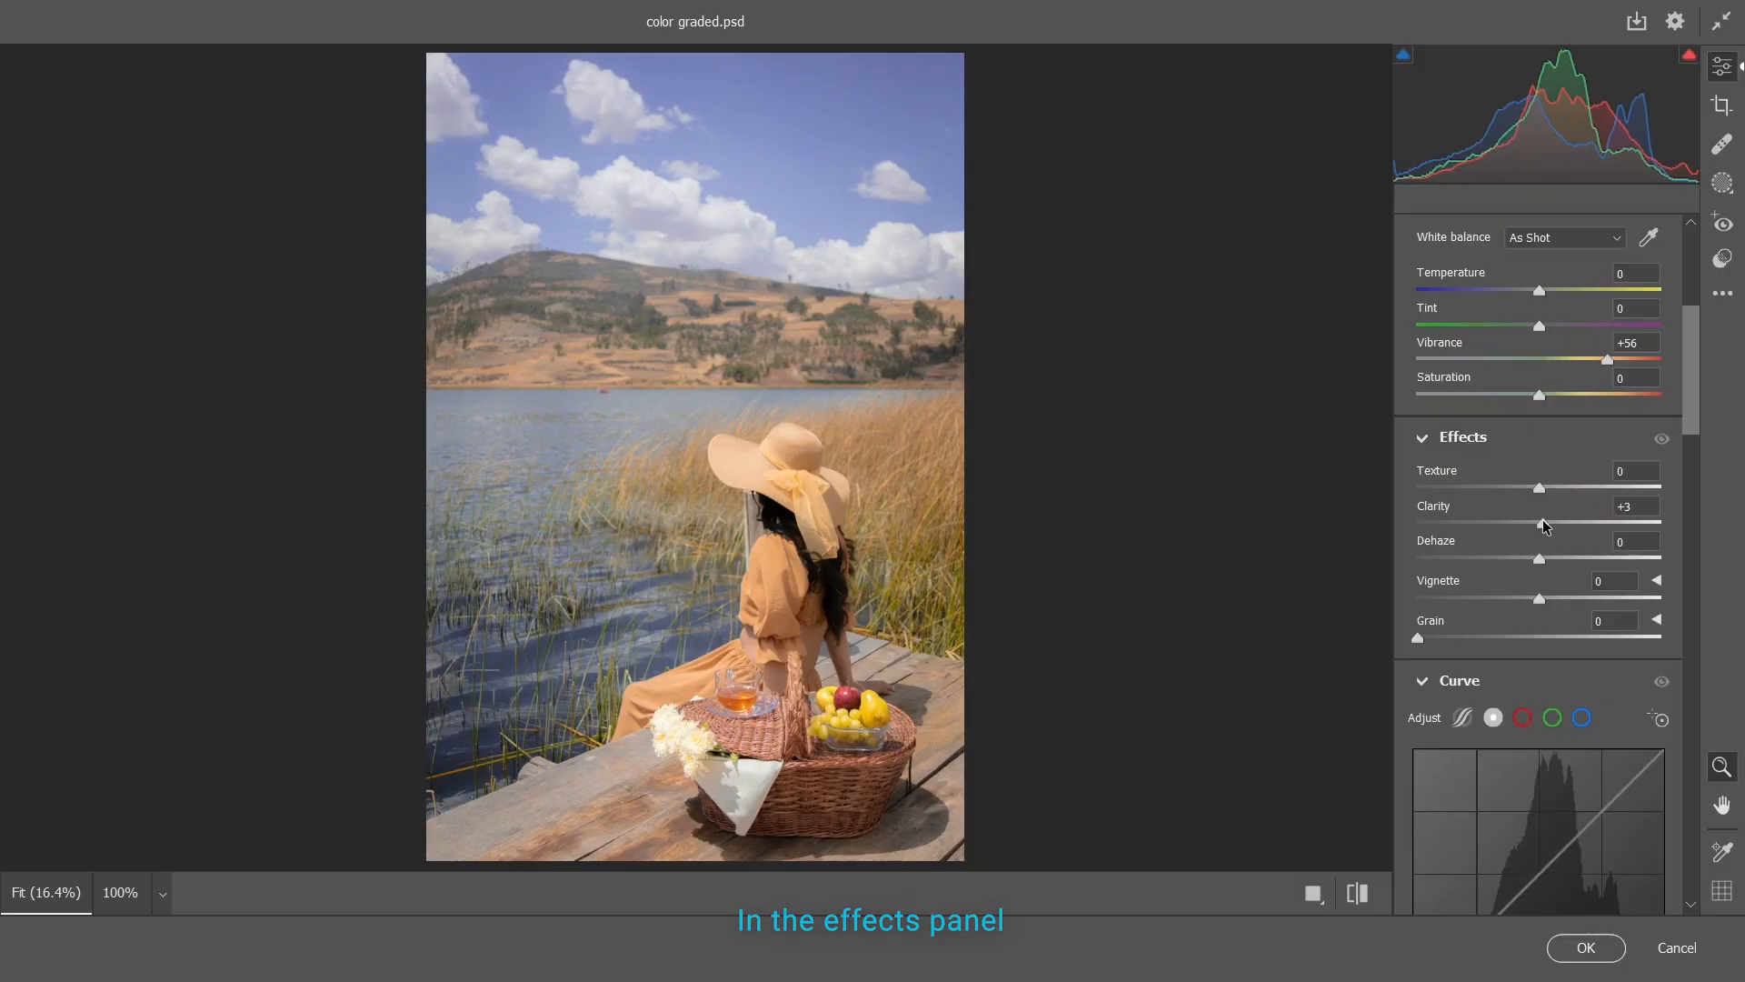
pyautogui.moveTo(1545, 525); pyautogui.dragTo(1546, 525)
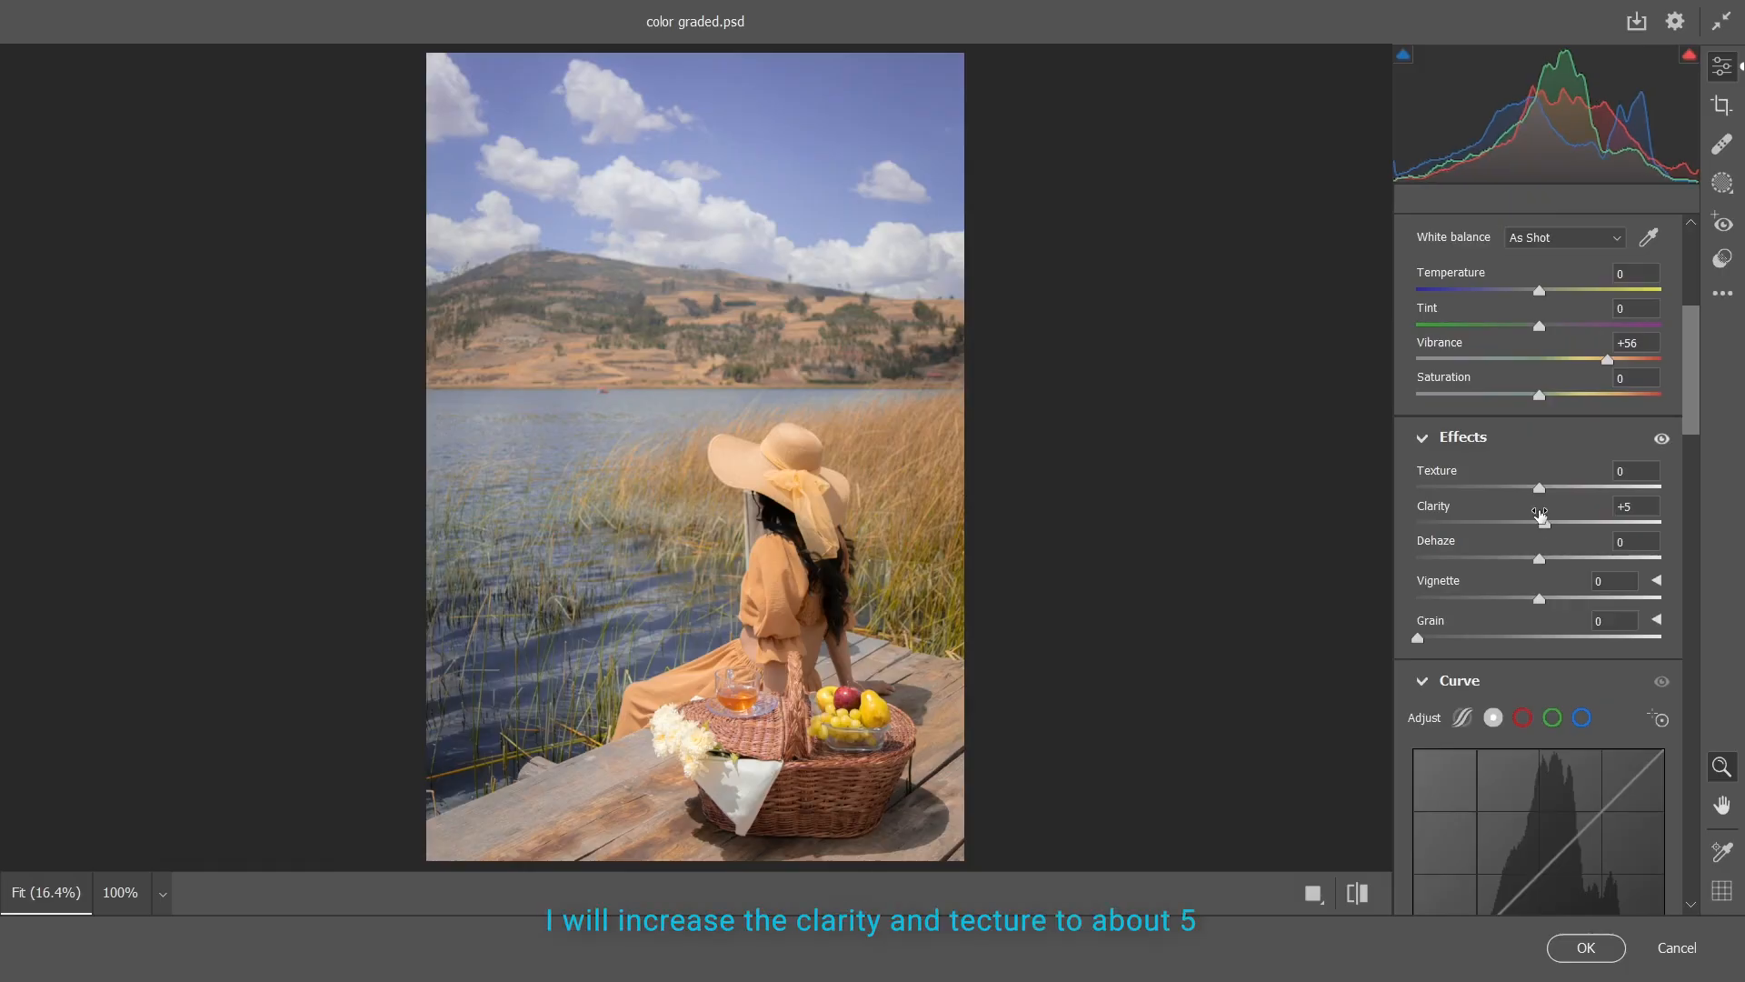
# Shape the point curve into a gentle S by raising the highlights and lowering the shadows, and compare the image without it
pyautogui.scroll(-6, 1563, 505)
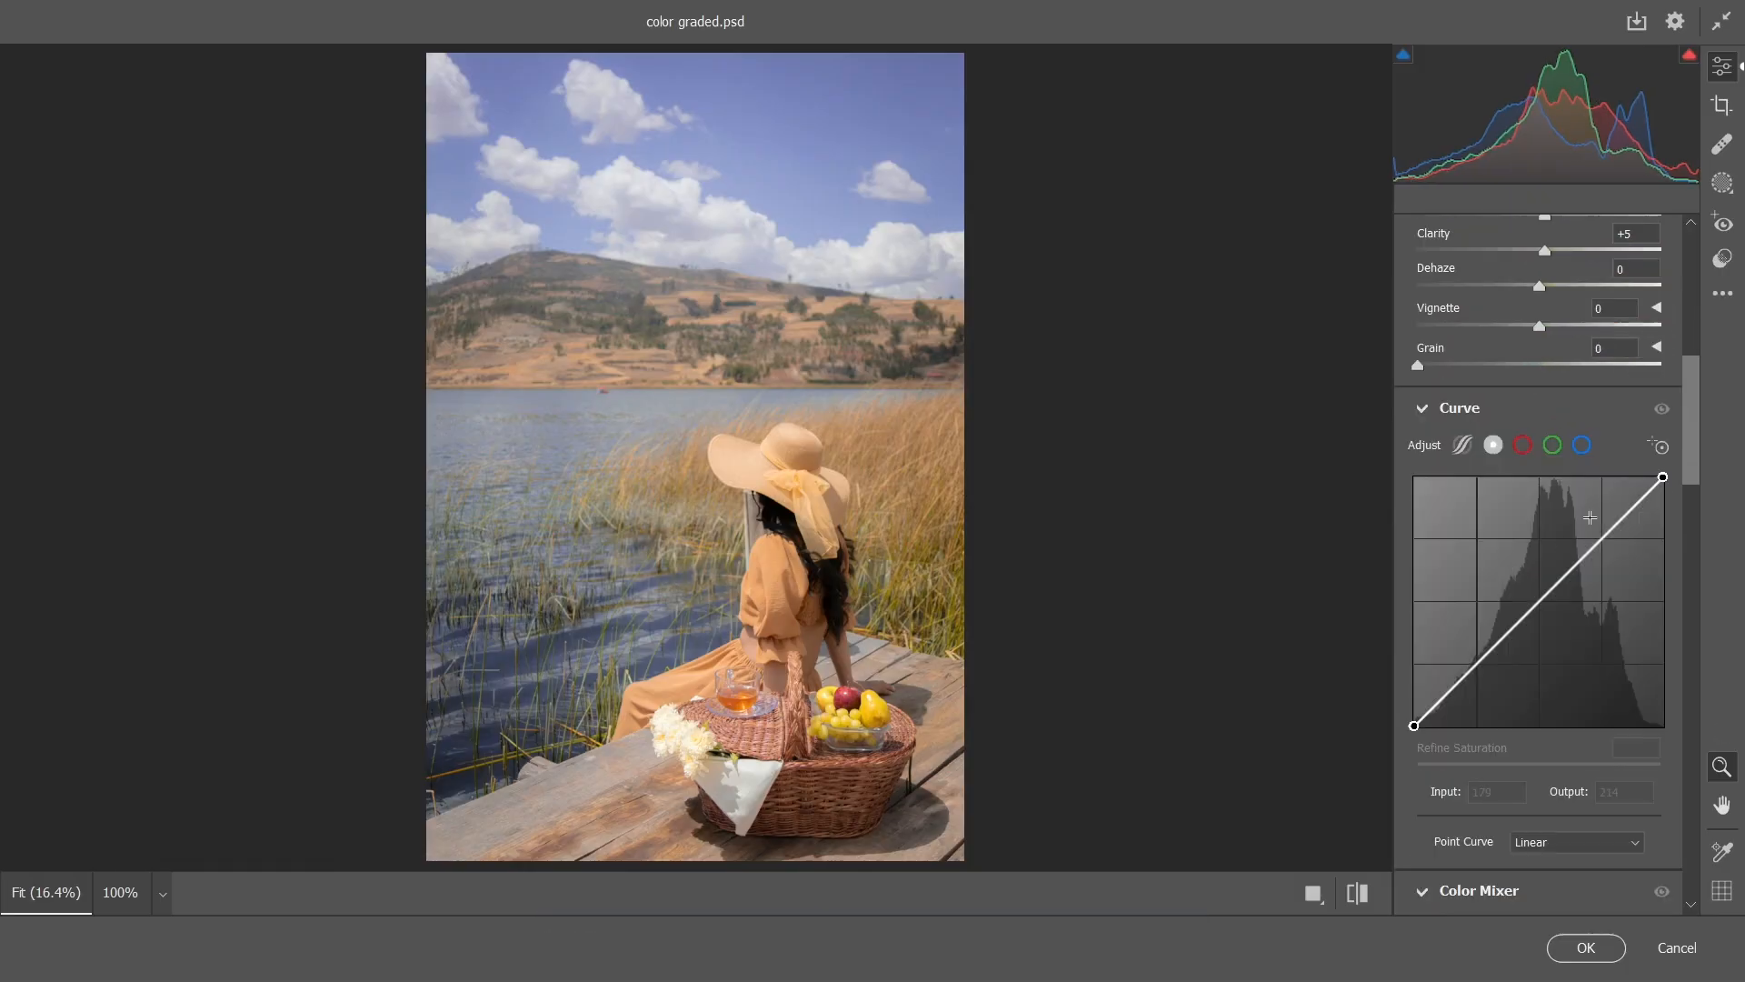
pyautogui.click(1602, 541)
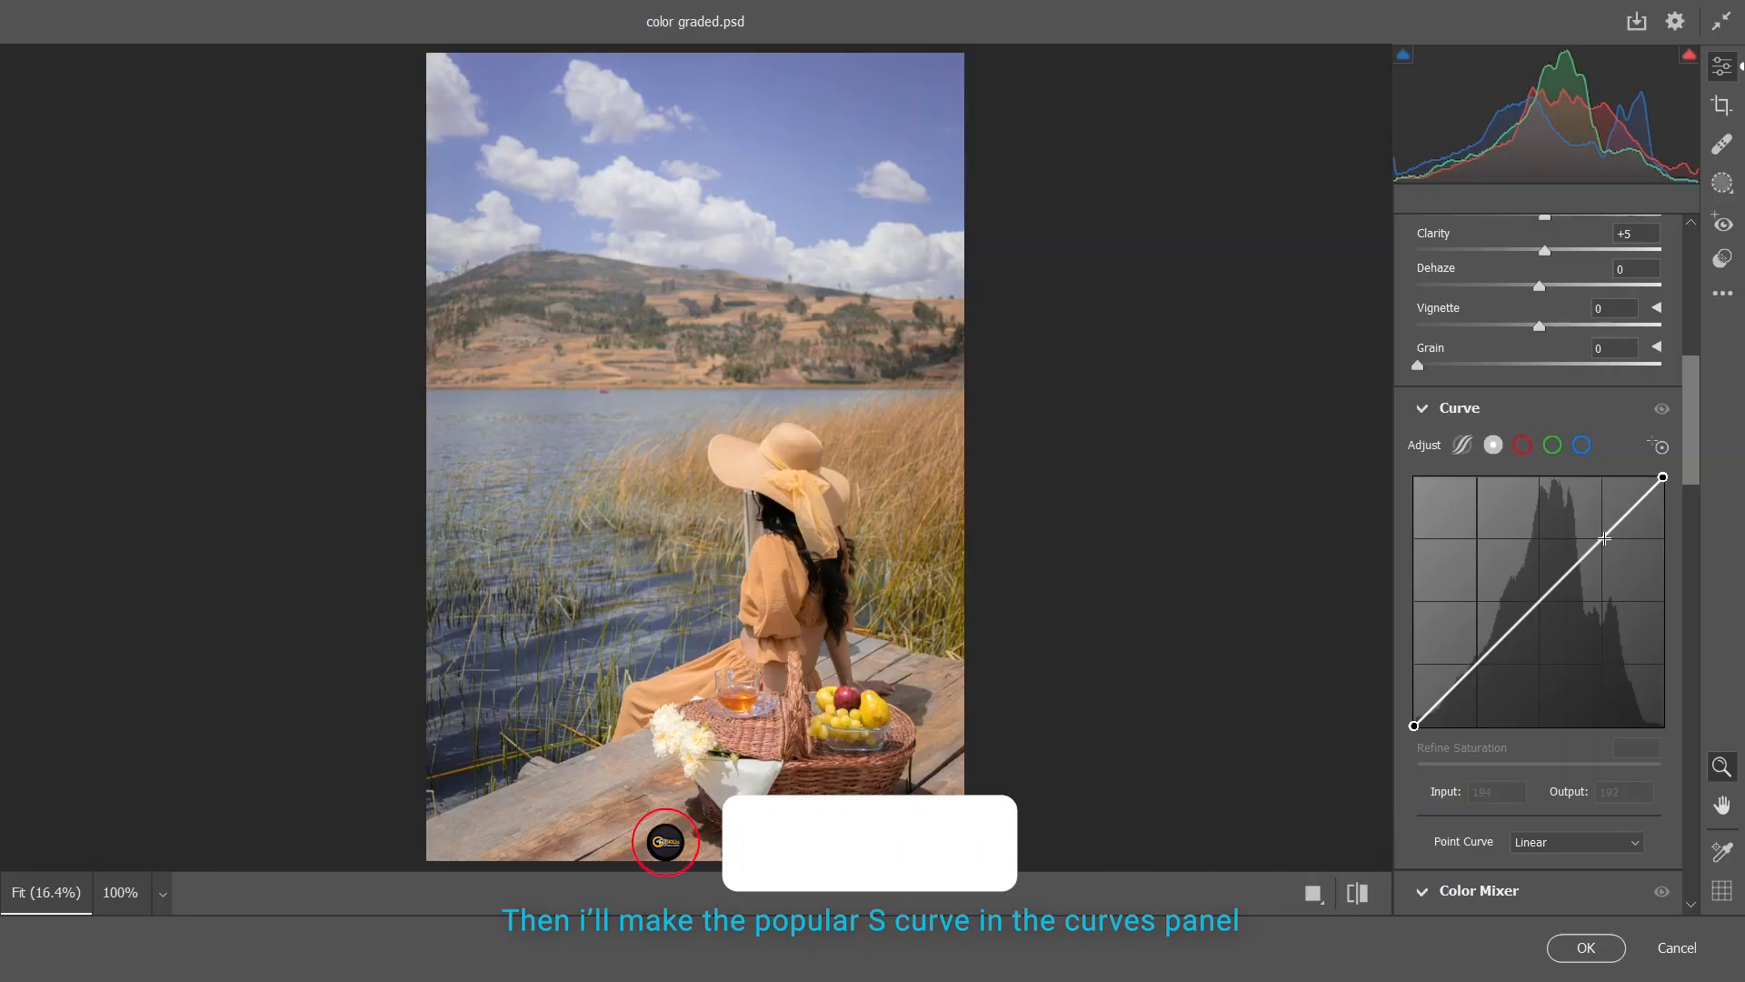
pyautogui.moveTo(1602, 538); pyautogui.dragTo(1596, 528)
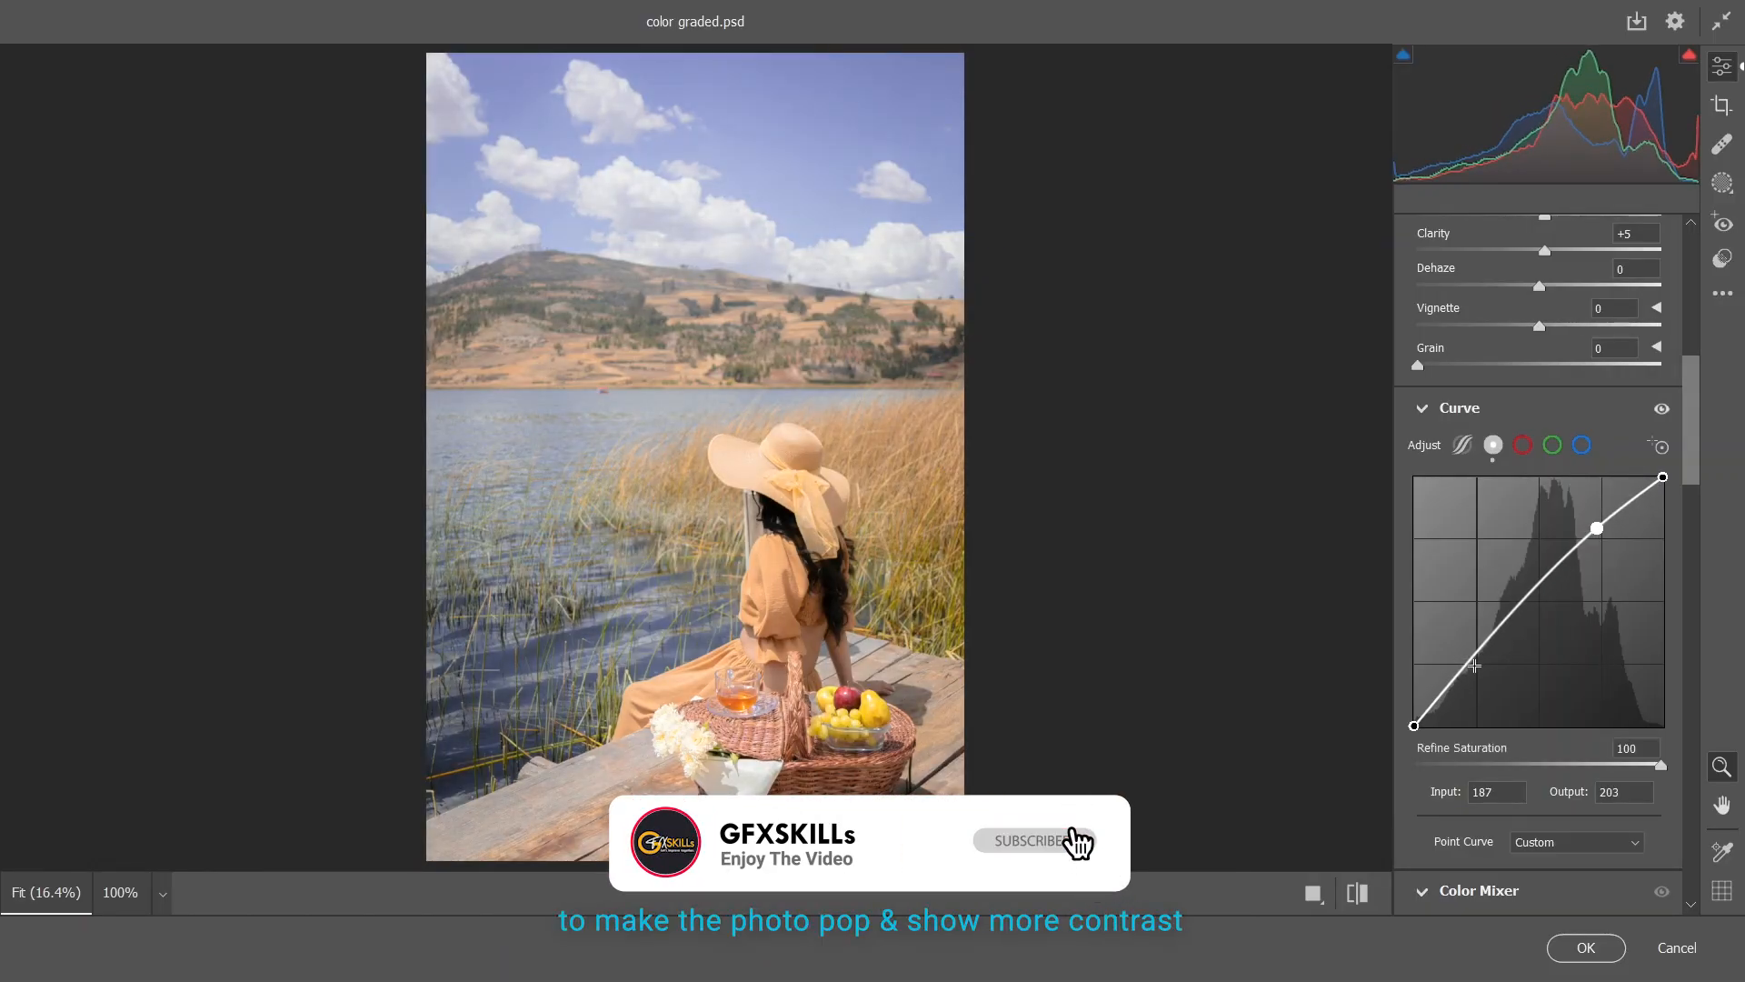
pyautogui.moveTo(1484, 650); pyautogui.dragTo(1479, 670)
pyautogui.moveTo(1597, 528); pyautogui.dragTo(1598, 530)
pyautogui.click(1662, 409)
pyautogui.click(1662, 409)
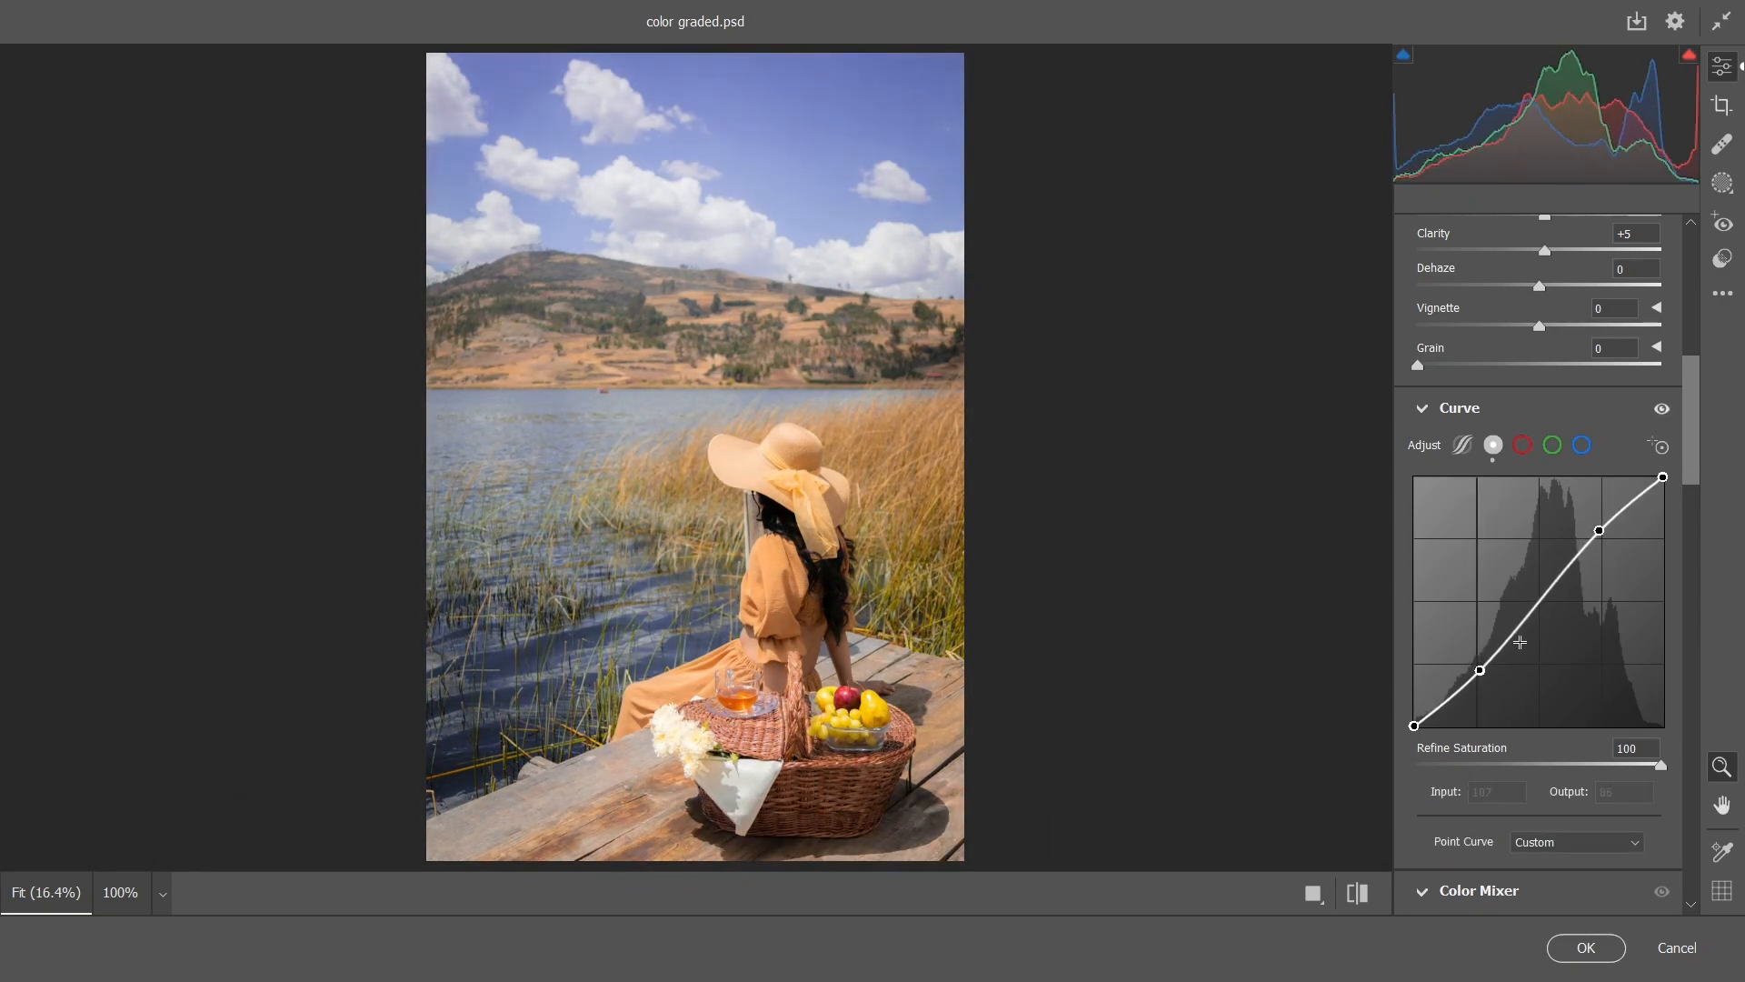
# In the Color Mixer, set the reds' saturation to +30, raise their luminance, and set the oranges' saturation to +21
pyautogui.scroll(-6, 1536, 605)
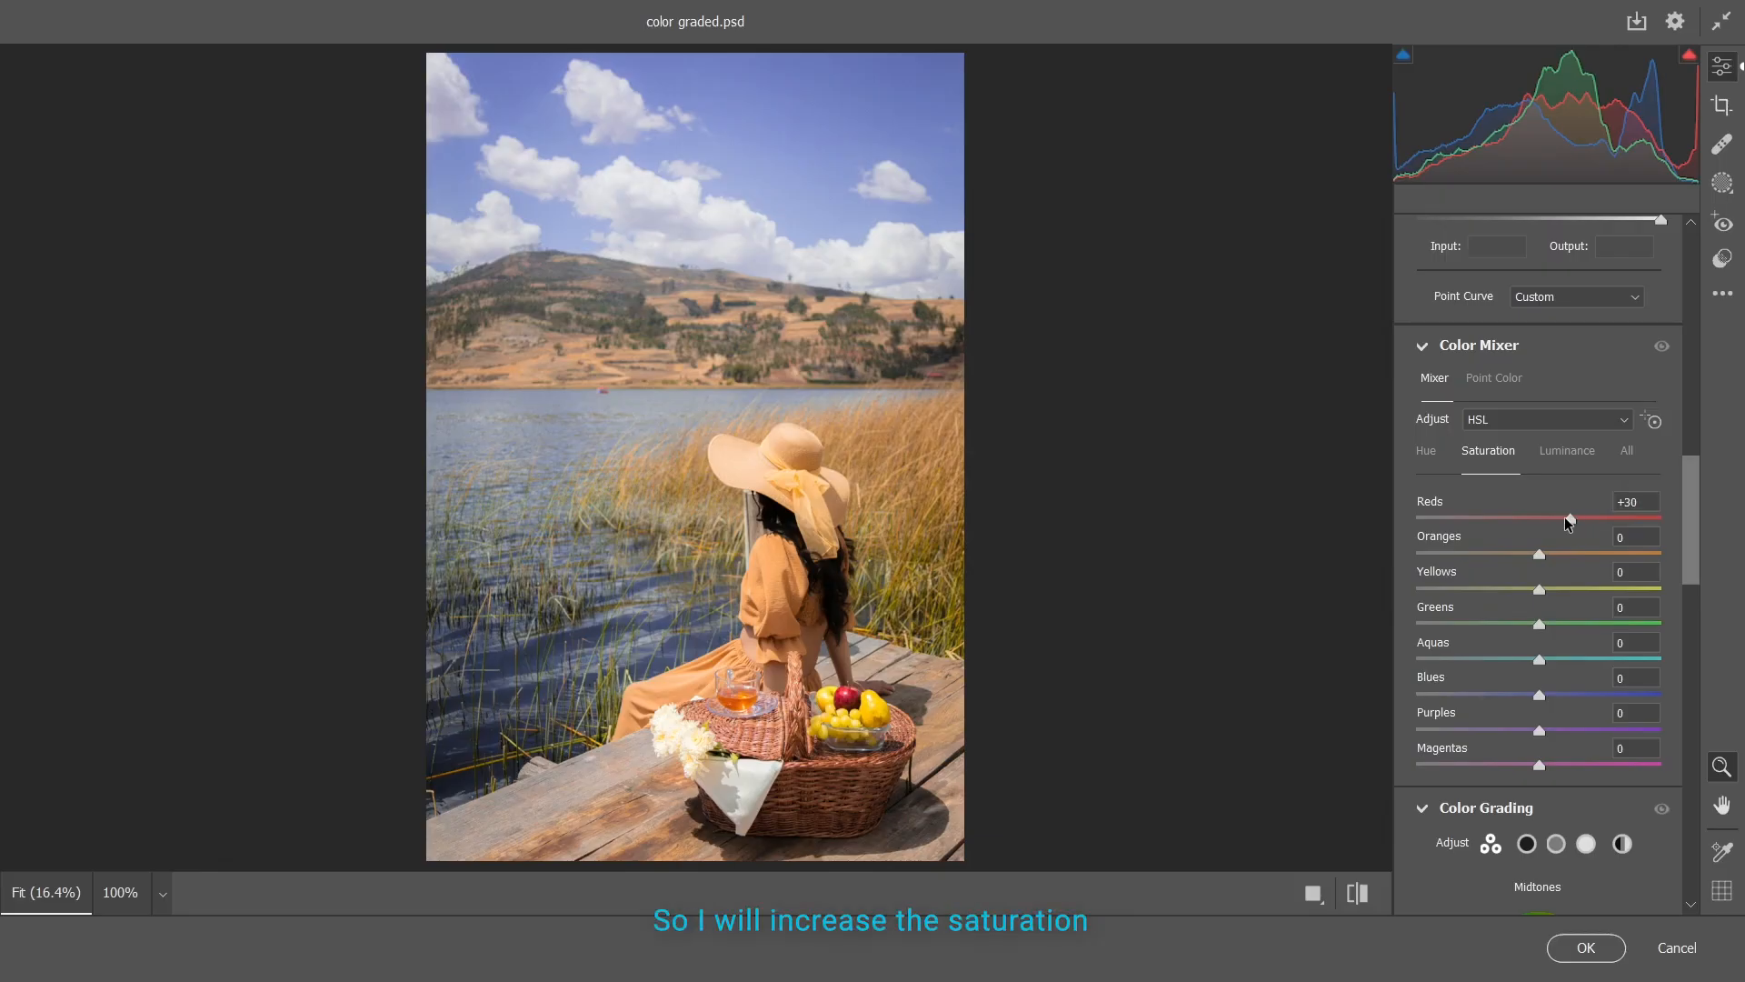
pyautogui.moveTo(1572, 524)
pyautogui.mouseDown()
pyautogui.moveTo(1601, 529)
pyautogui.moveTo(1575, 536)
pyautogui.mouseUp()
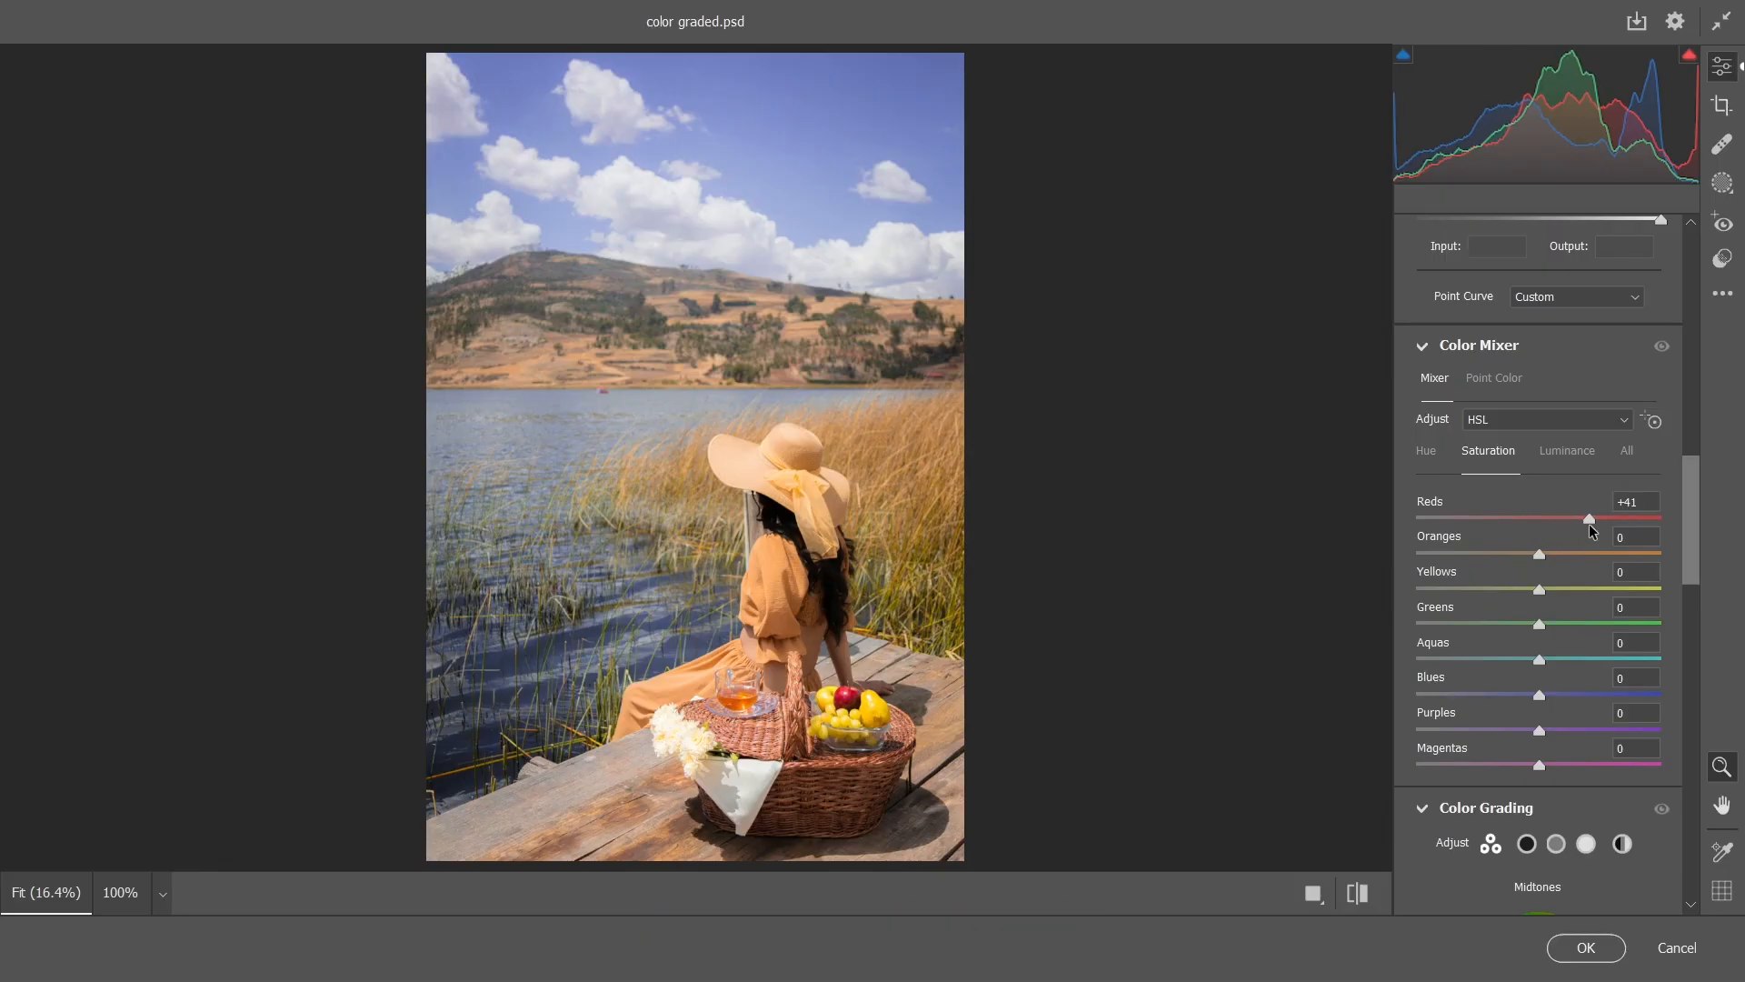
pyautogui.click(1567, 451)
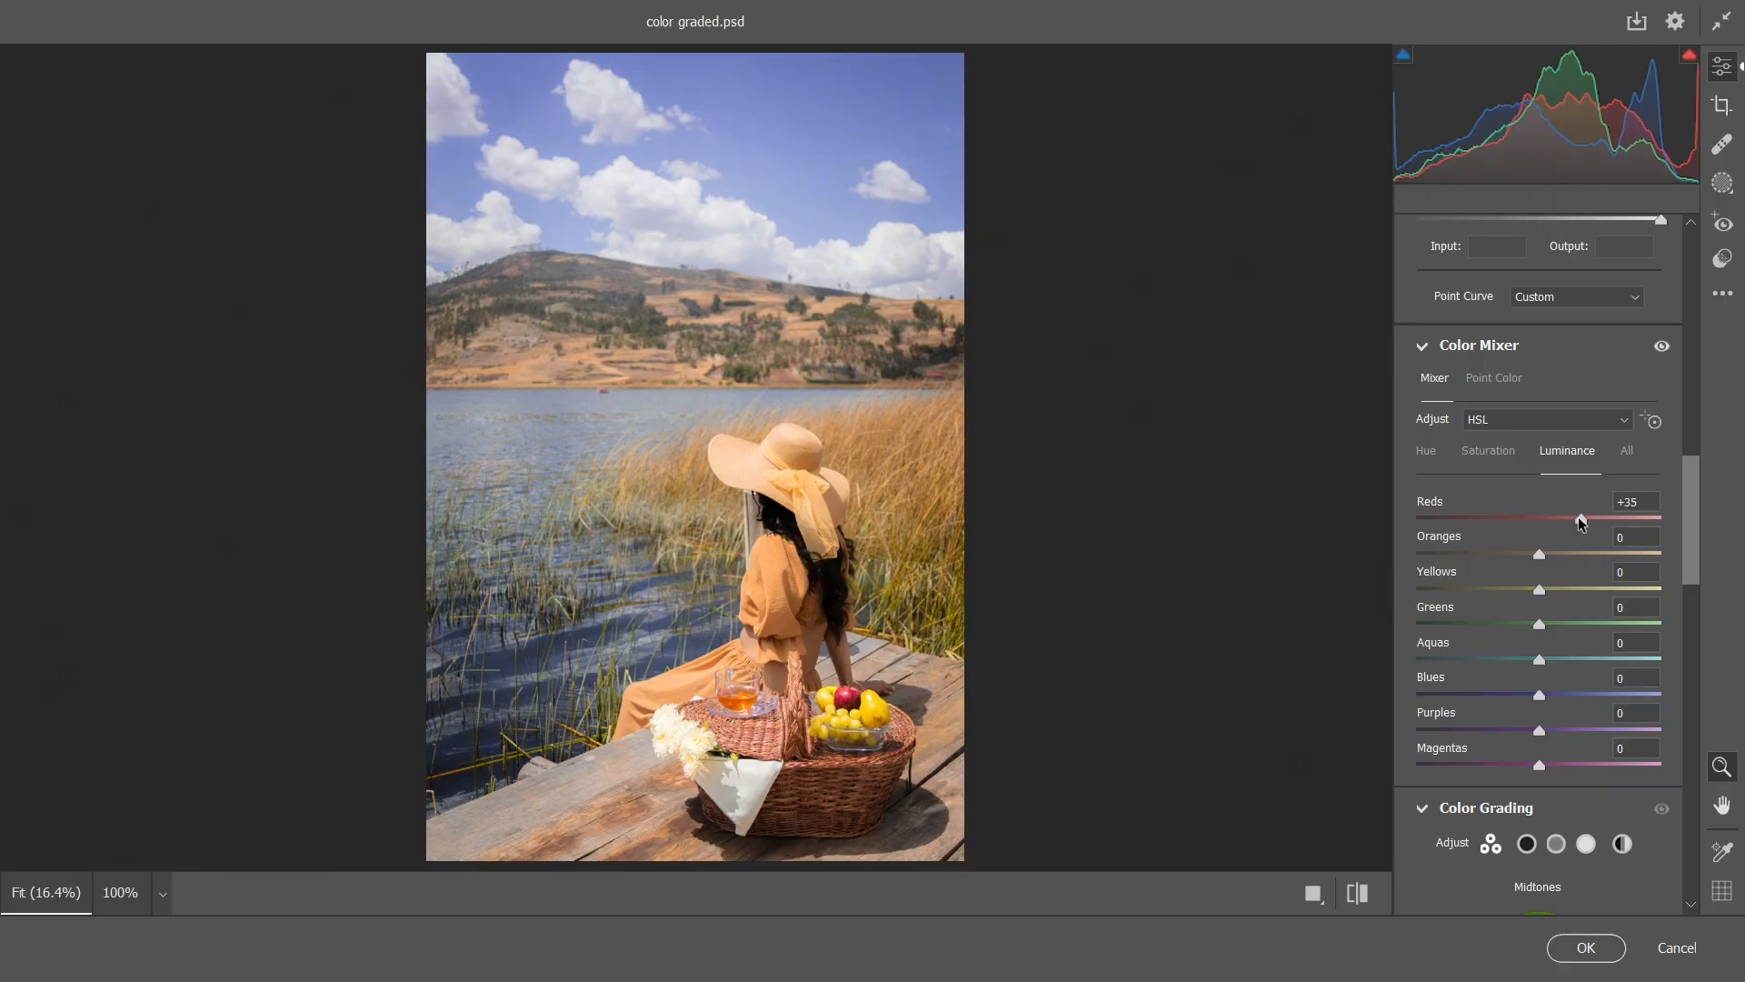
pyautogui.click(1463, 463)
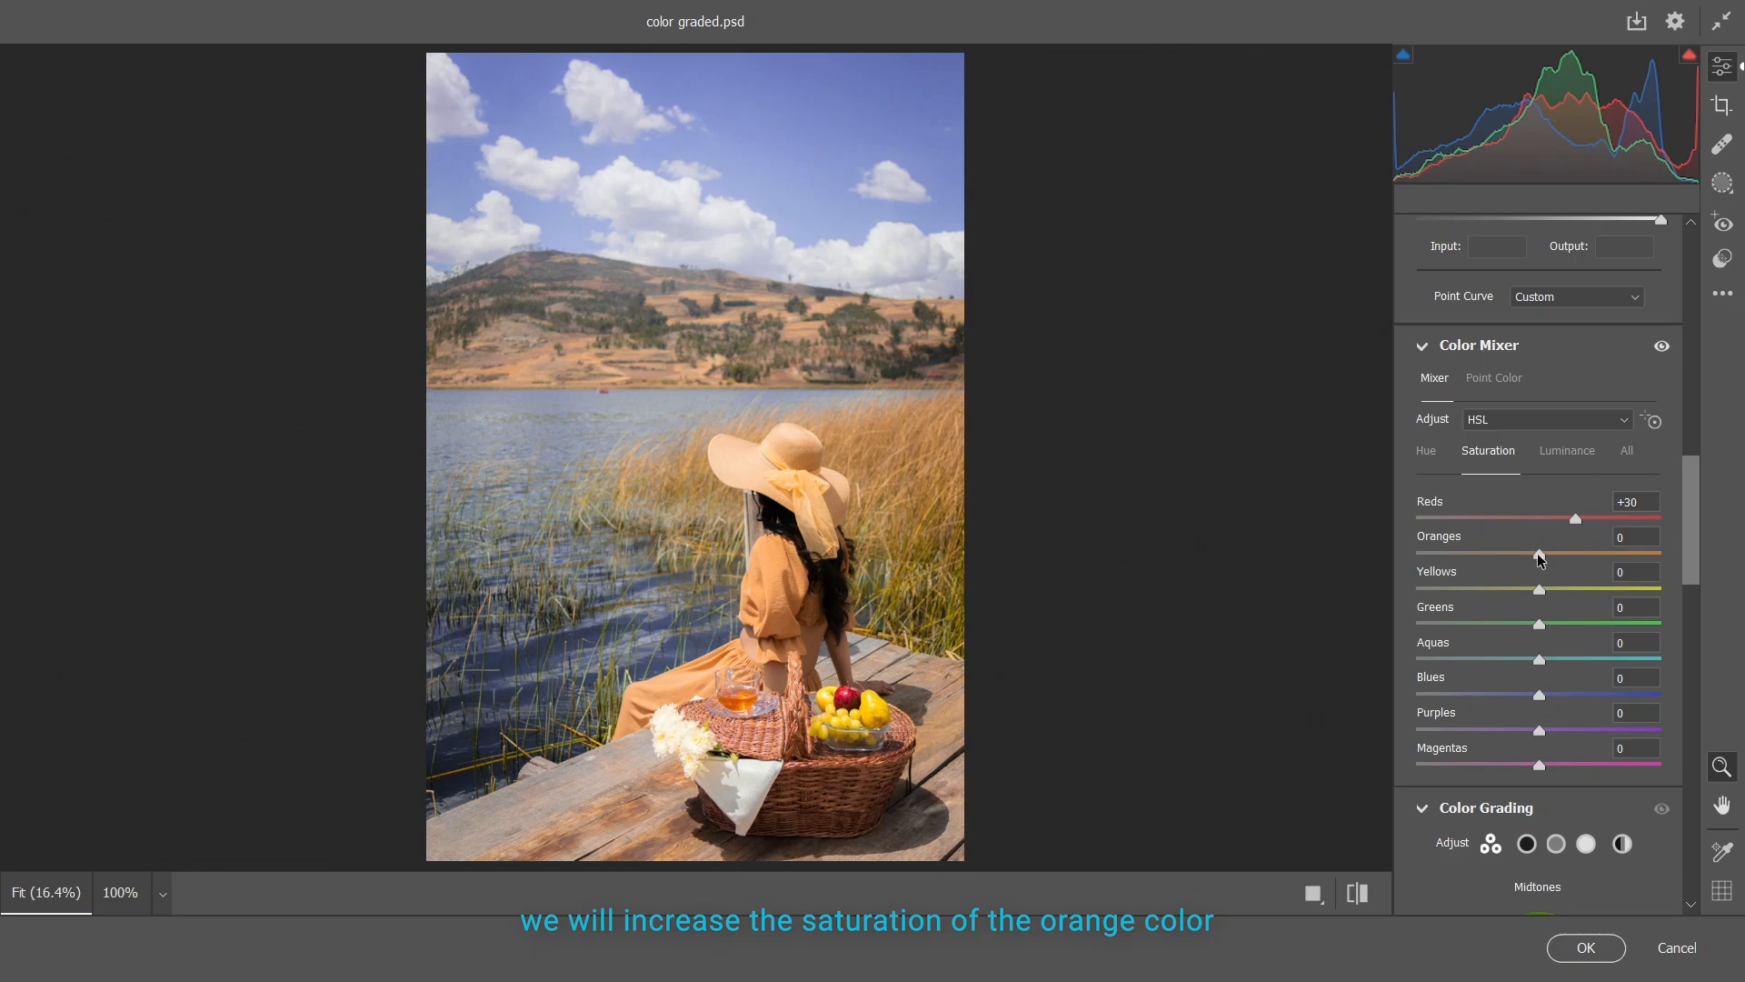
pyautogui.moveTo(1539, 556); pyautogui.dragTo(1538, 593)
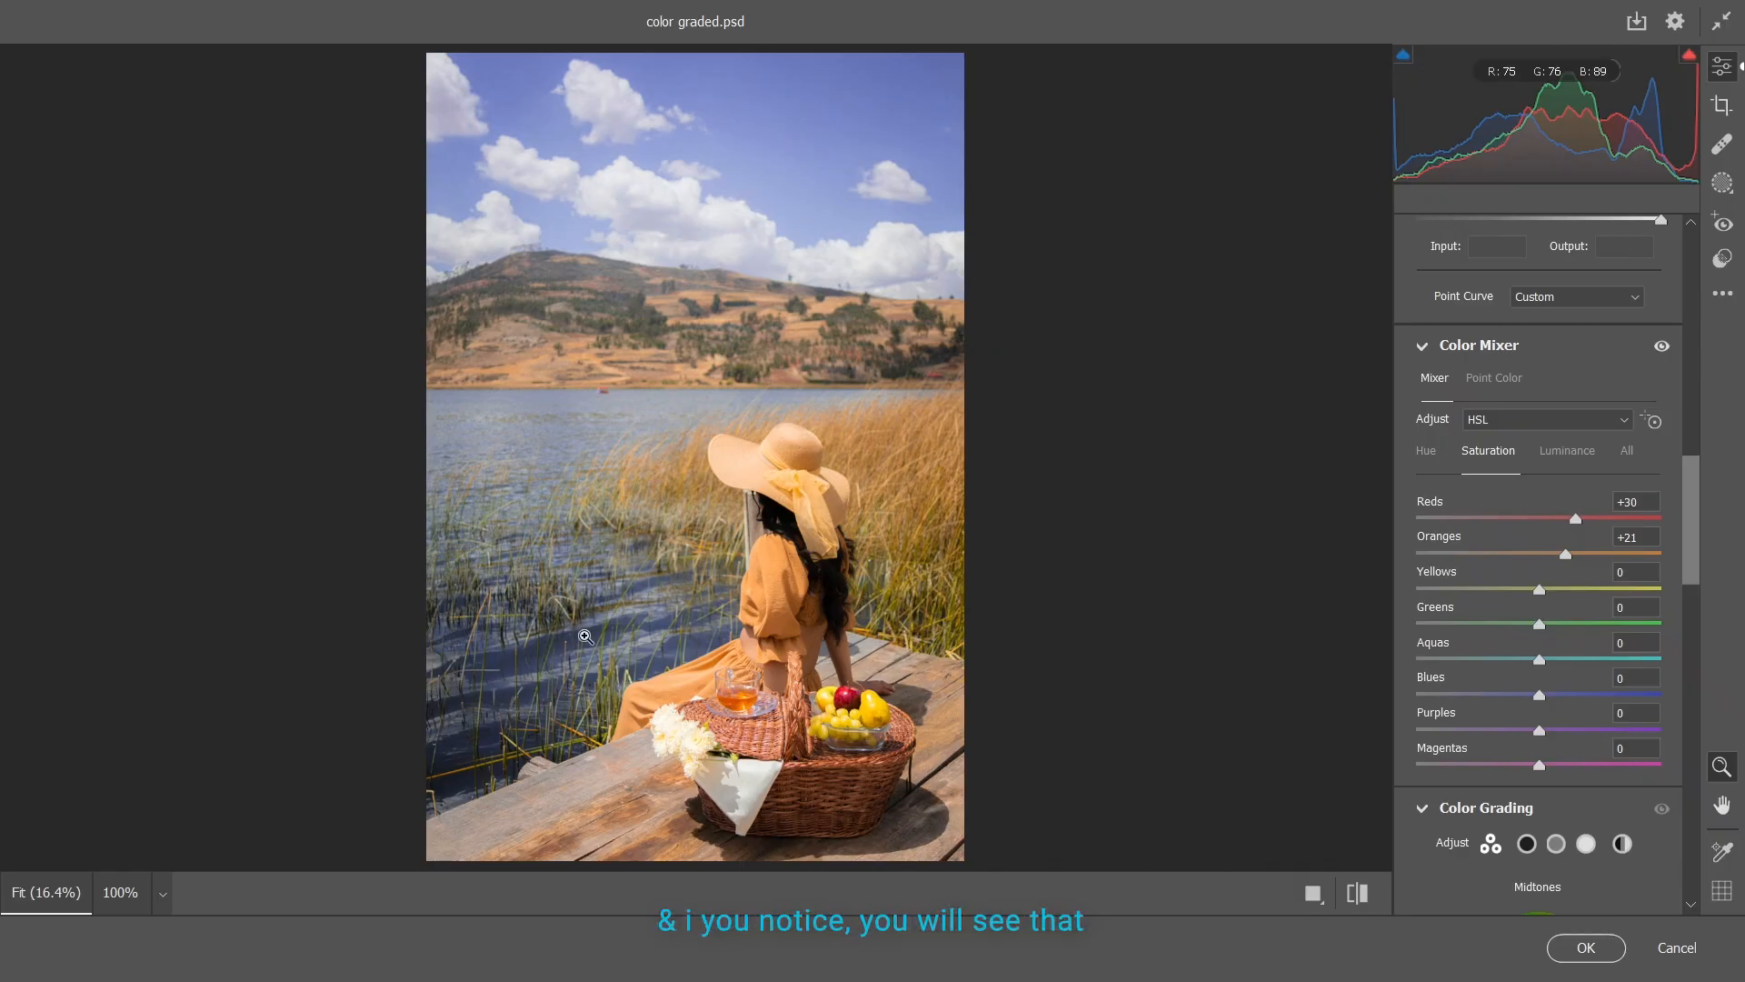
# Set the greens' hue to -100 and their saturation to +62 to match the rest of the grass
pyautogui.click(1425, 454)
pyautogui.moveTo(1538, 625); pyautogui.dragTo(1445, 626)
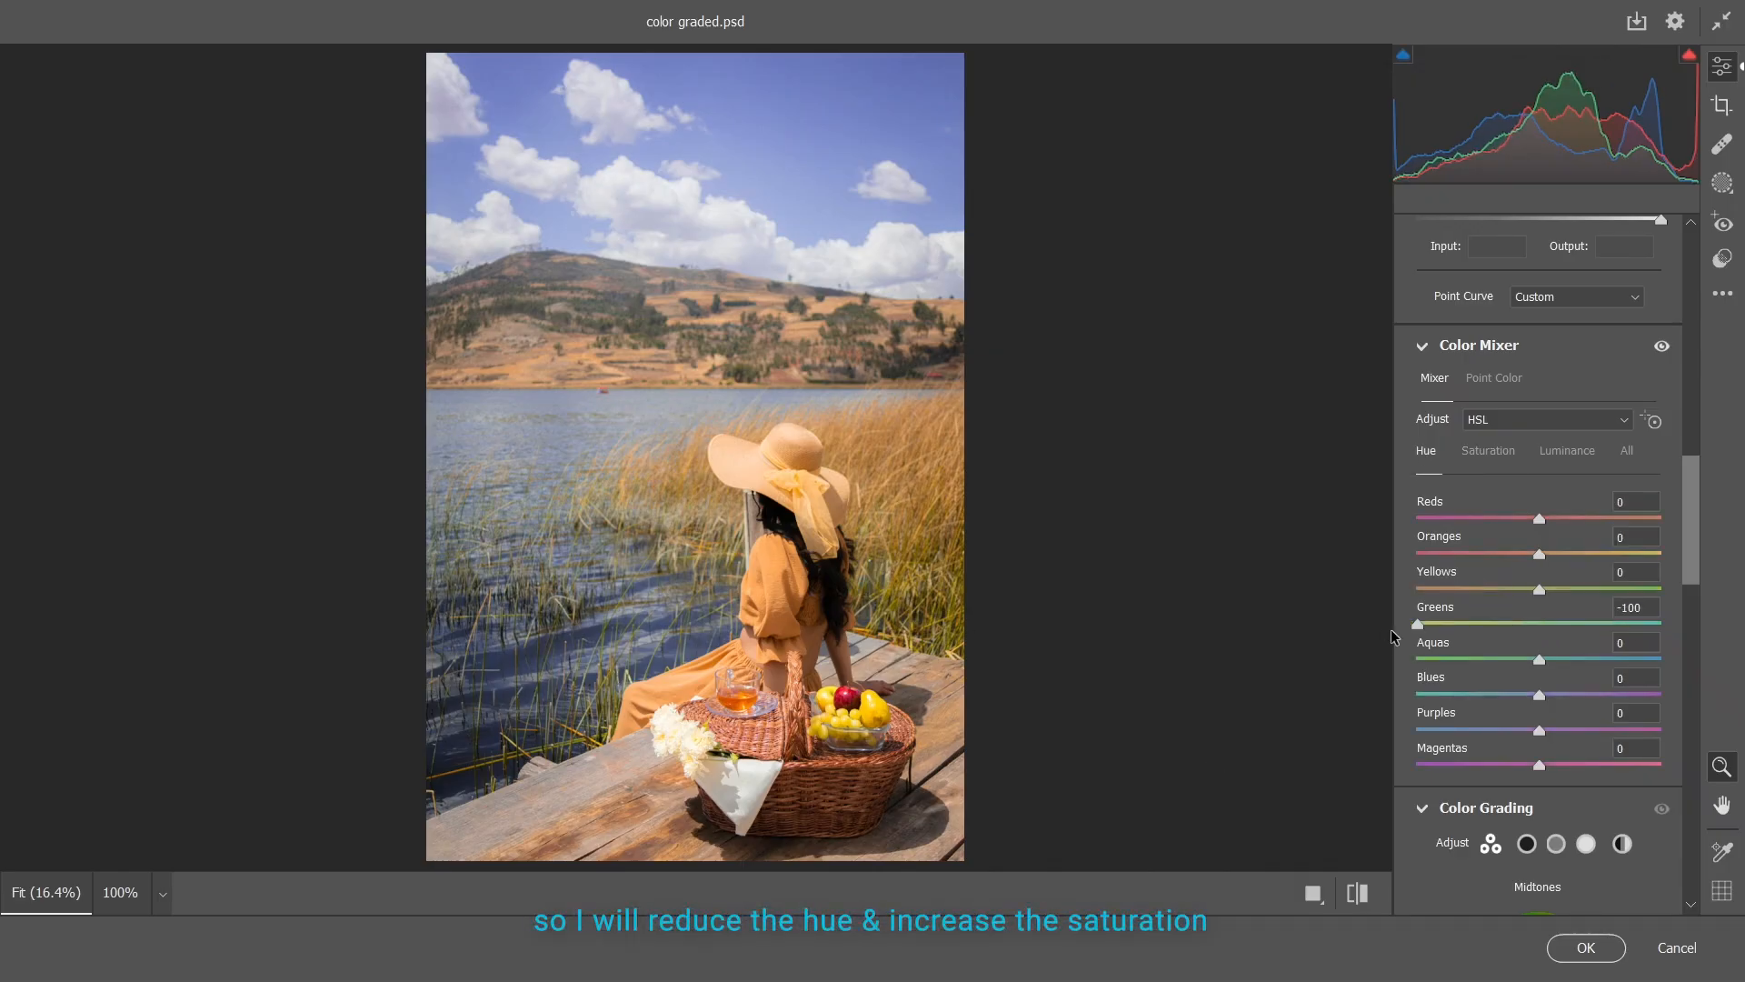
pyautogui.click(1488, 451)
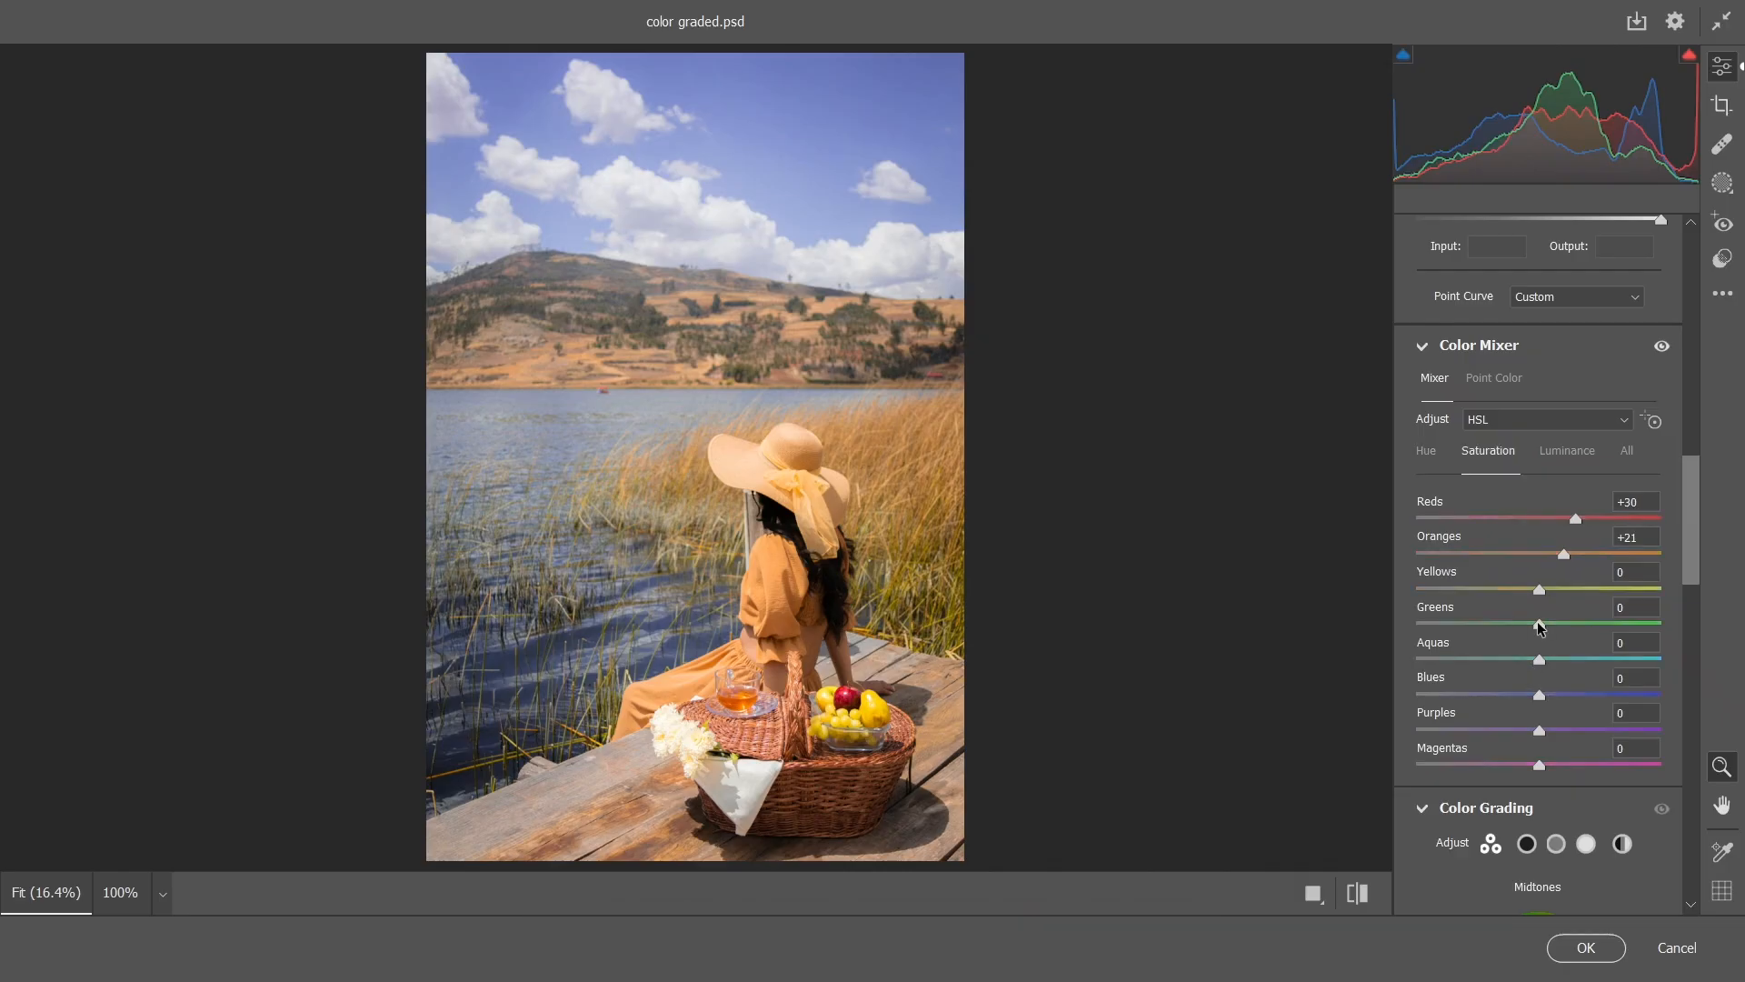
pyautogui.moveTo(1539, 624); pyautogui.dragTo(1607, 626)
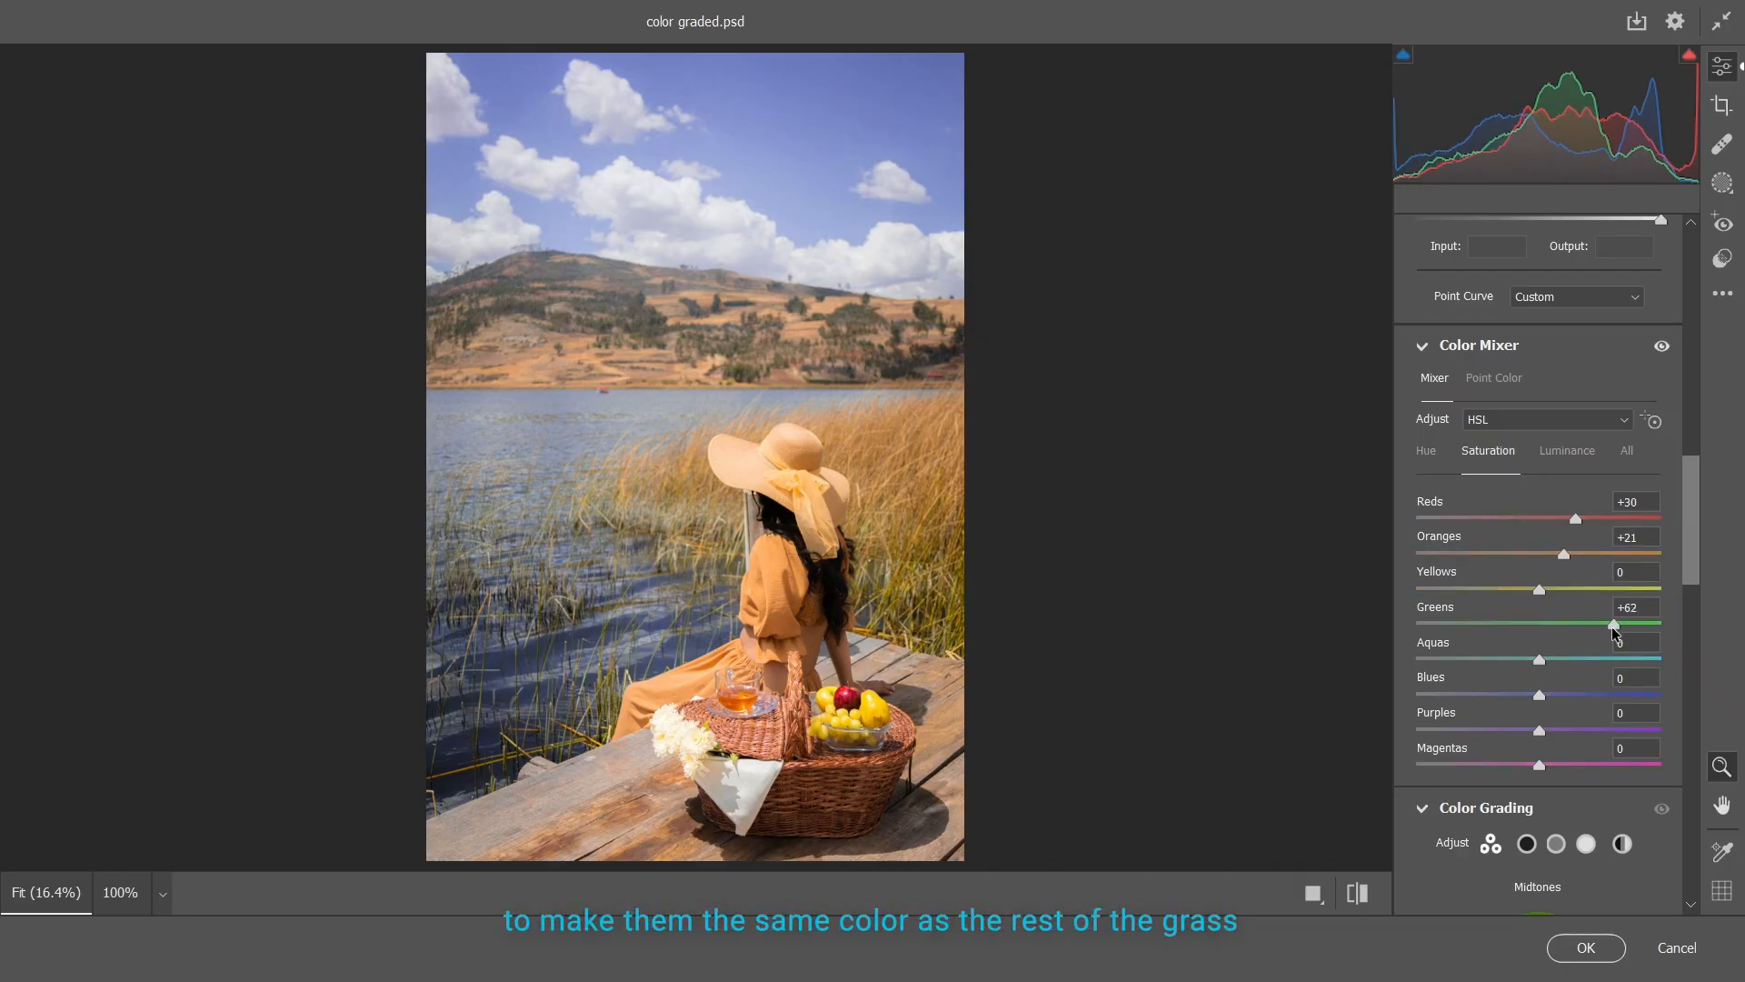
# Color grade the midtones to orange (H 34, S 6), the highlights to orange (H 32, S 7), and the shadows slightly toward cyan-blue
pyautogui.scroll(-5, 1558, 702)
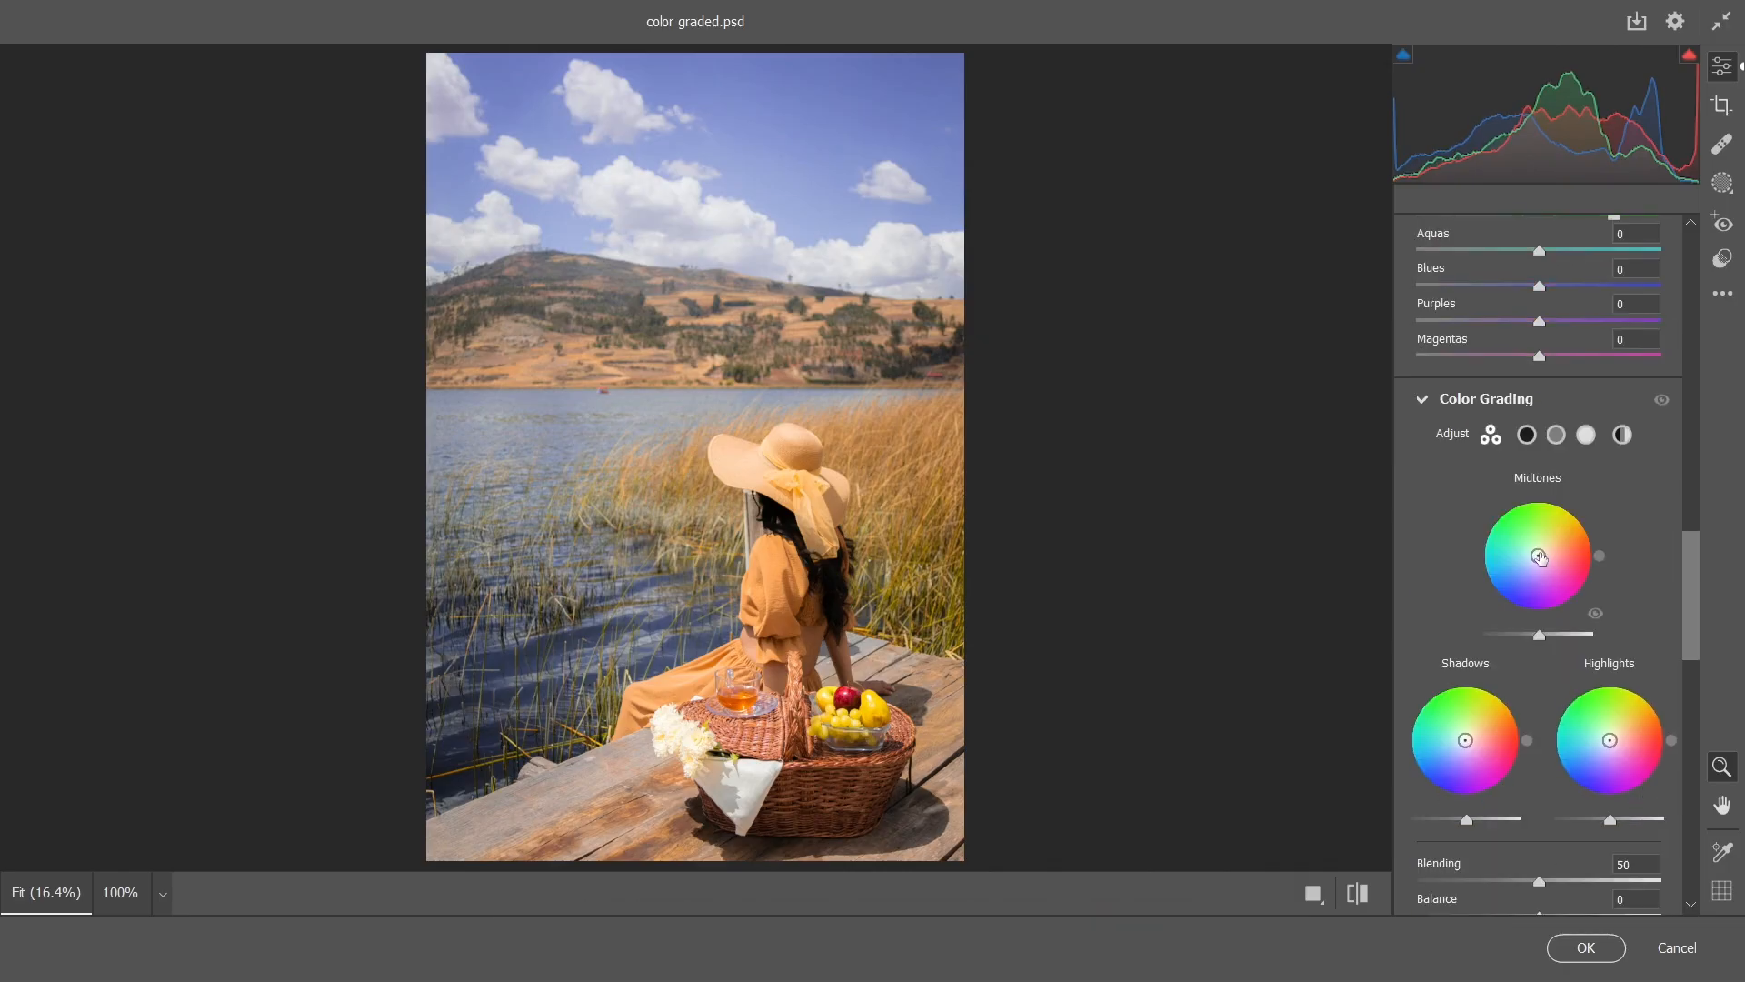
pyautogui.moveTo(1539, 557); pyautogui.dragTo(1589, 527)
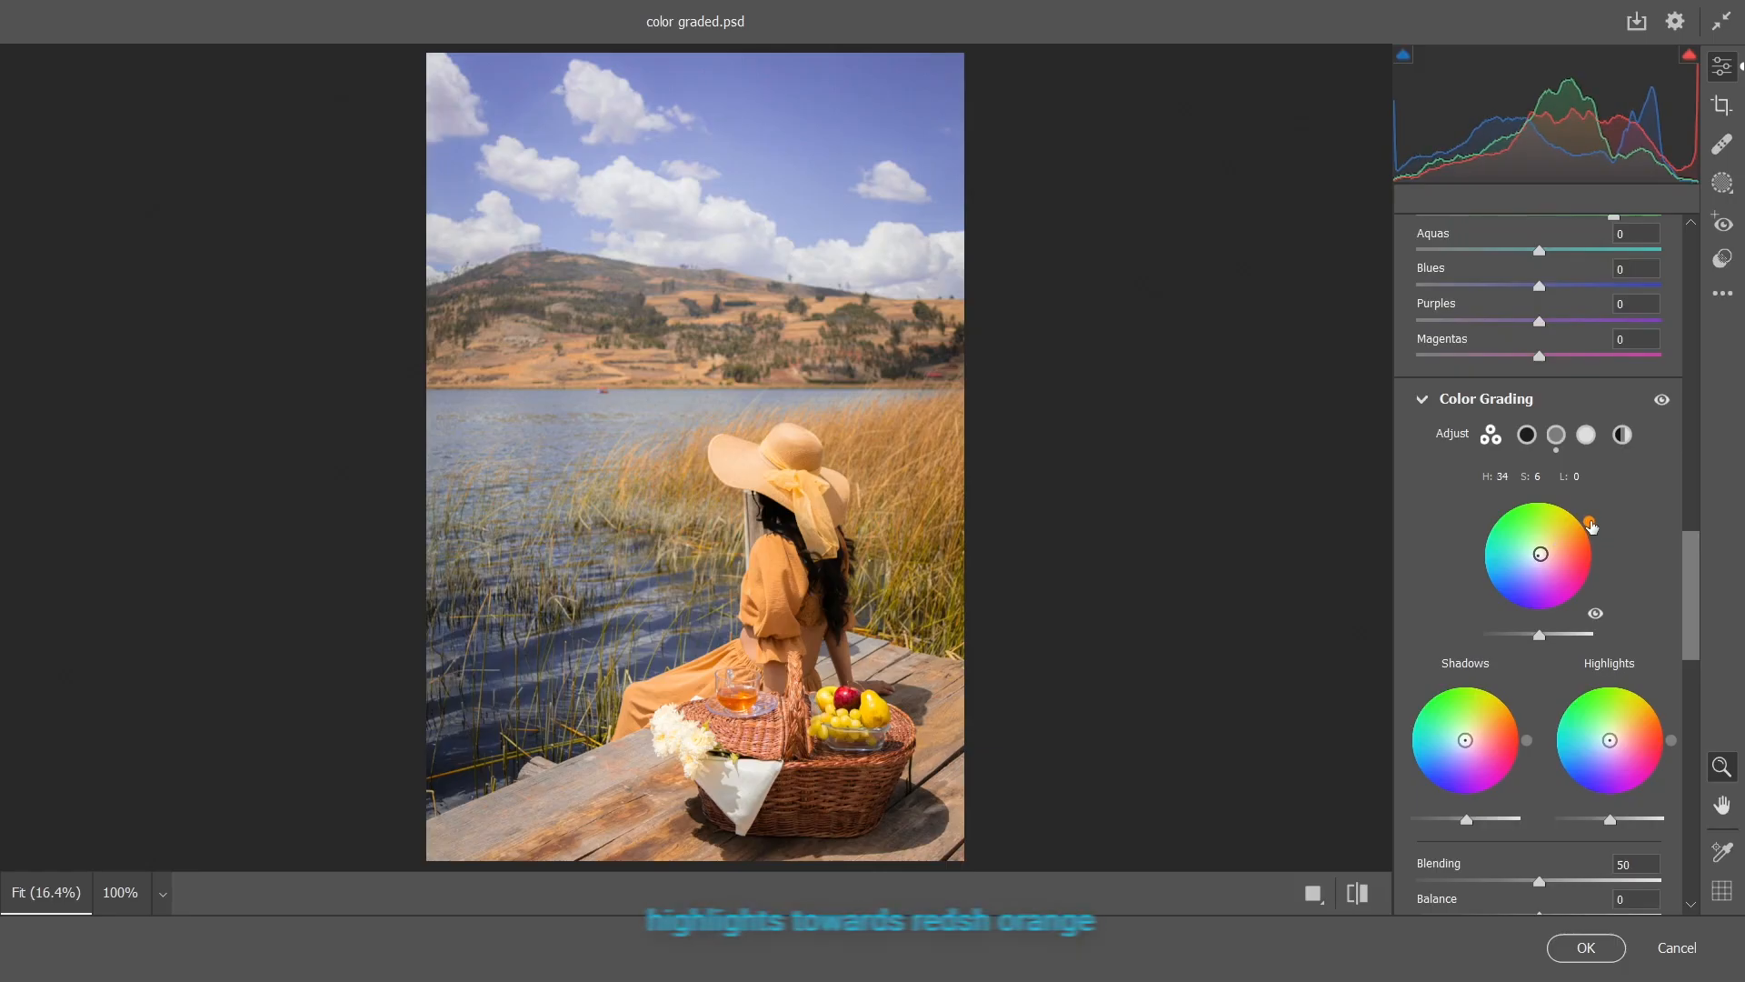
pyautogui.moveTo(1610, 740); pyautogui.dragTo(1672, 707)
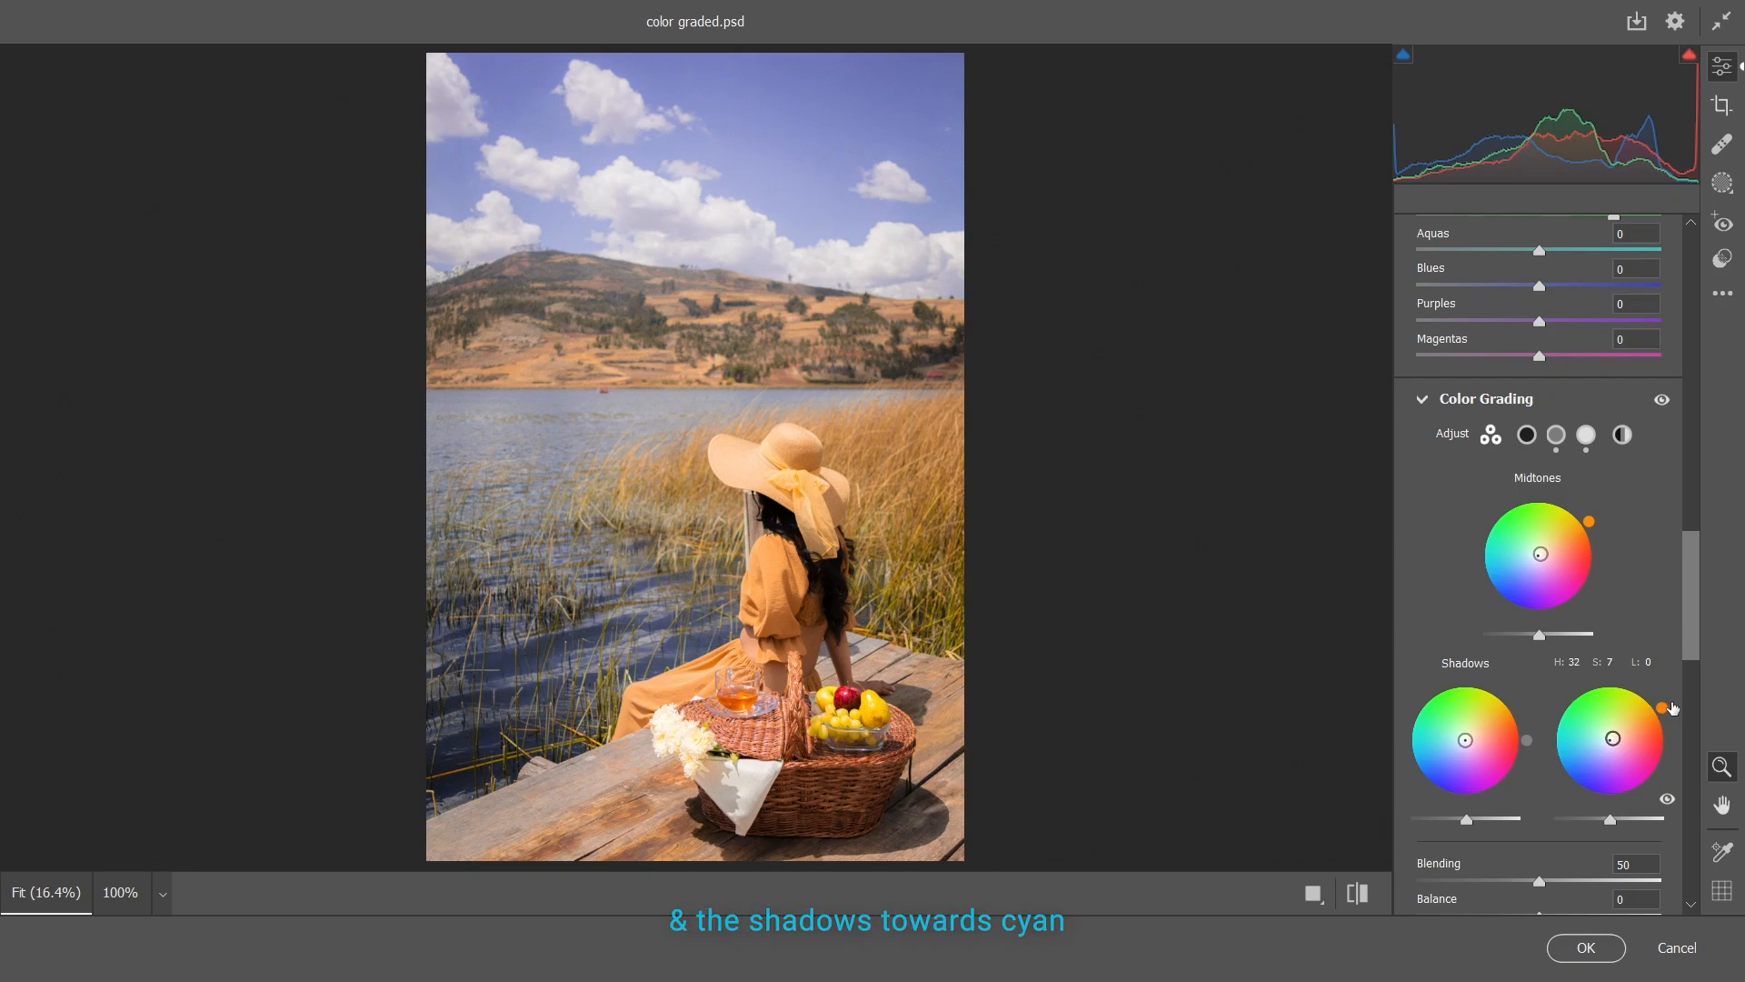
pyautogui.moveTo(1465, 746)
pyautogui.mouseDown()
pyautogui.moveTo(1429, 789)
pyautogui.moveTo(1462, 742)
pyautogui.mouseUp()
# Set Sharpening to 7 and the Blue Primary saturation to +22, and apply the filter
pyautogui.scroll(-10, 1595, 614)
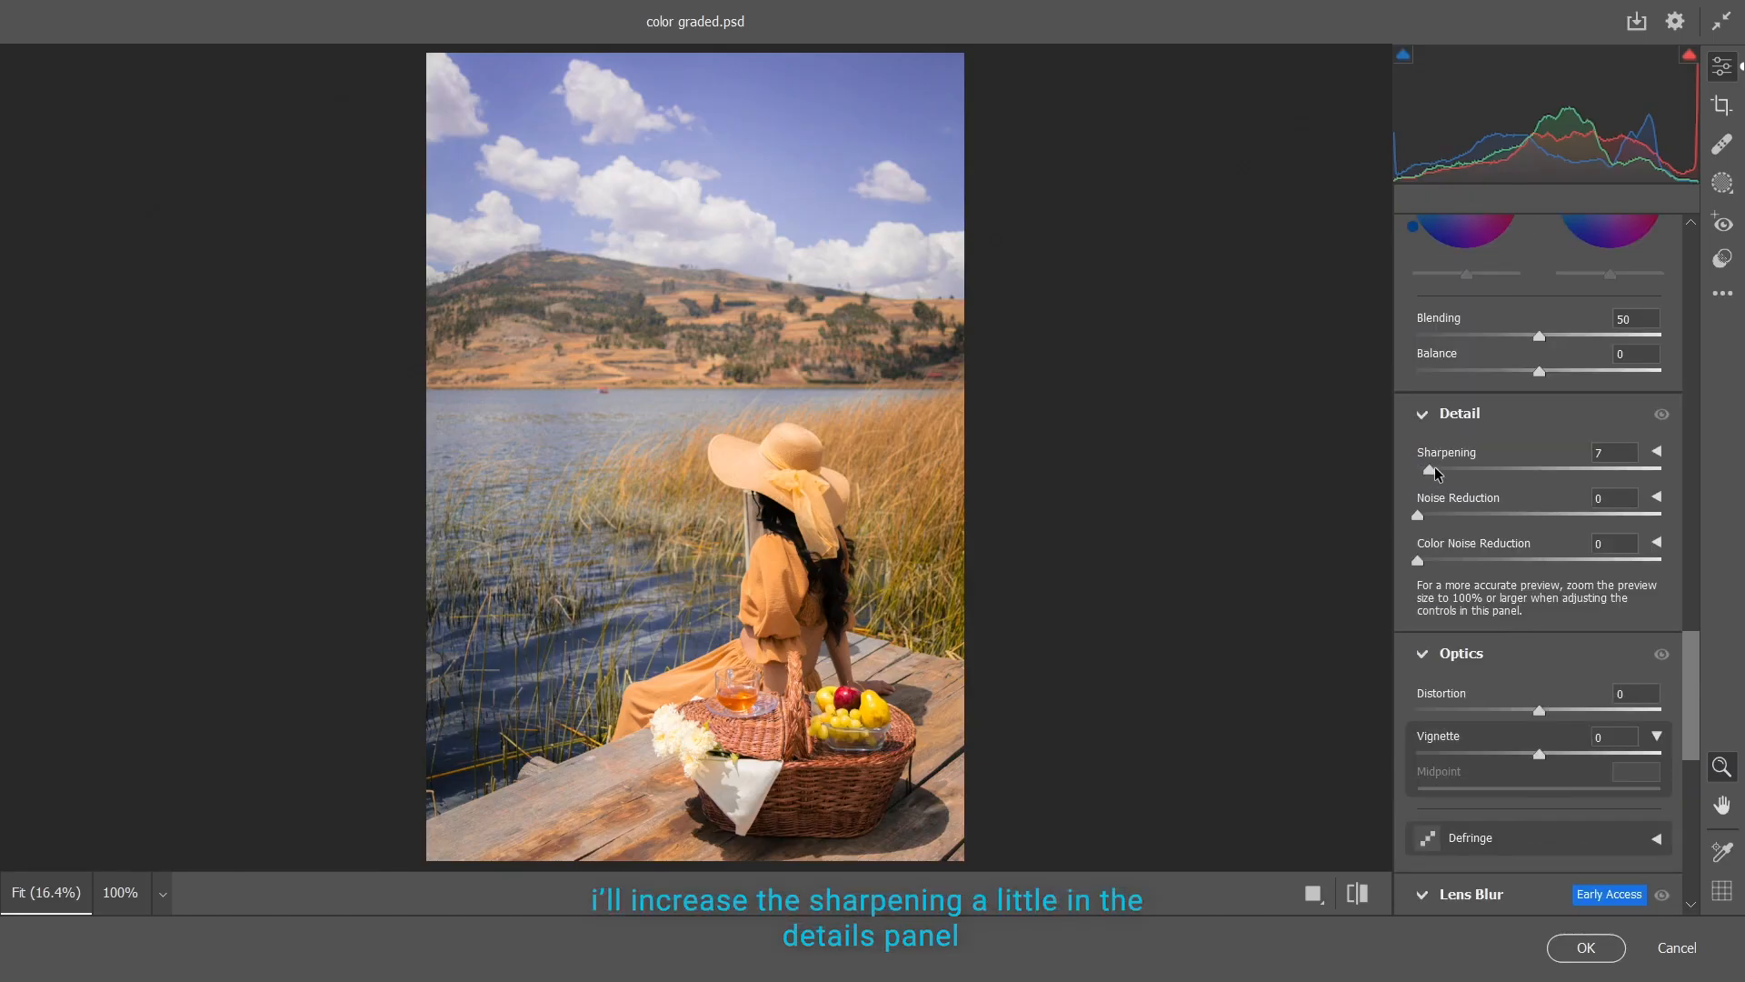
pyautogui.scroll(-2, 1518, 634)
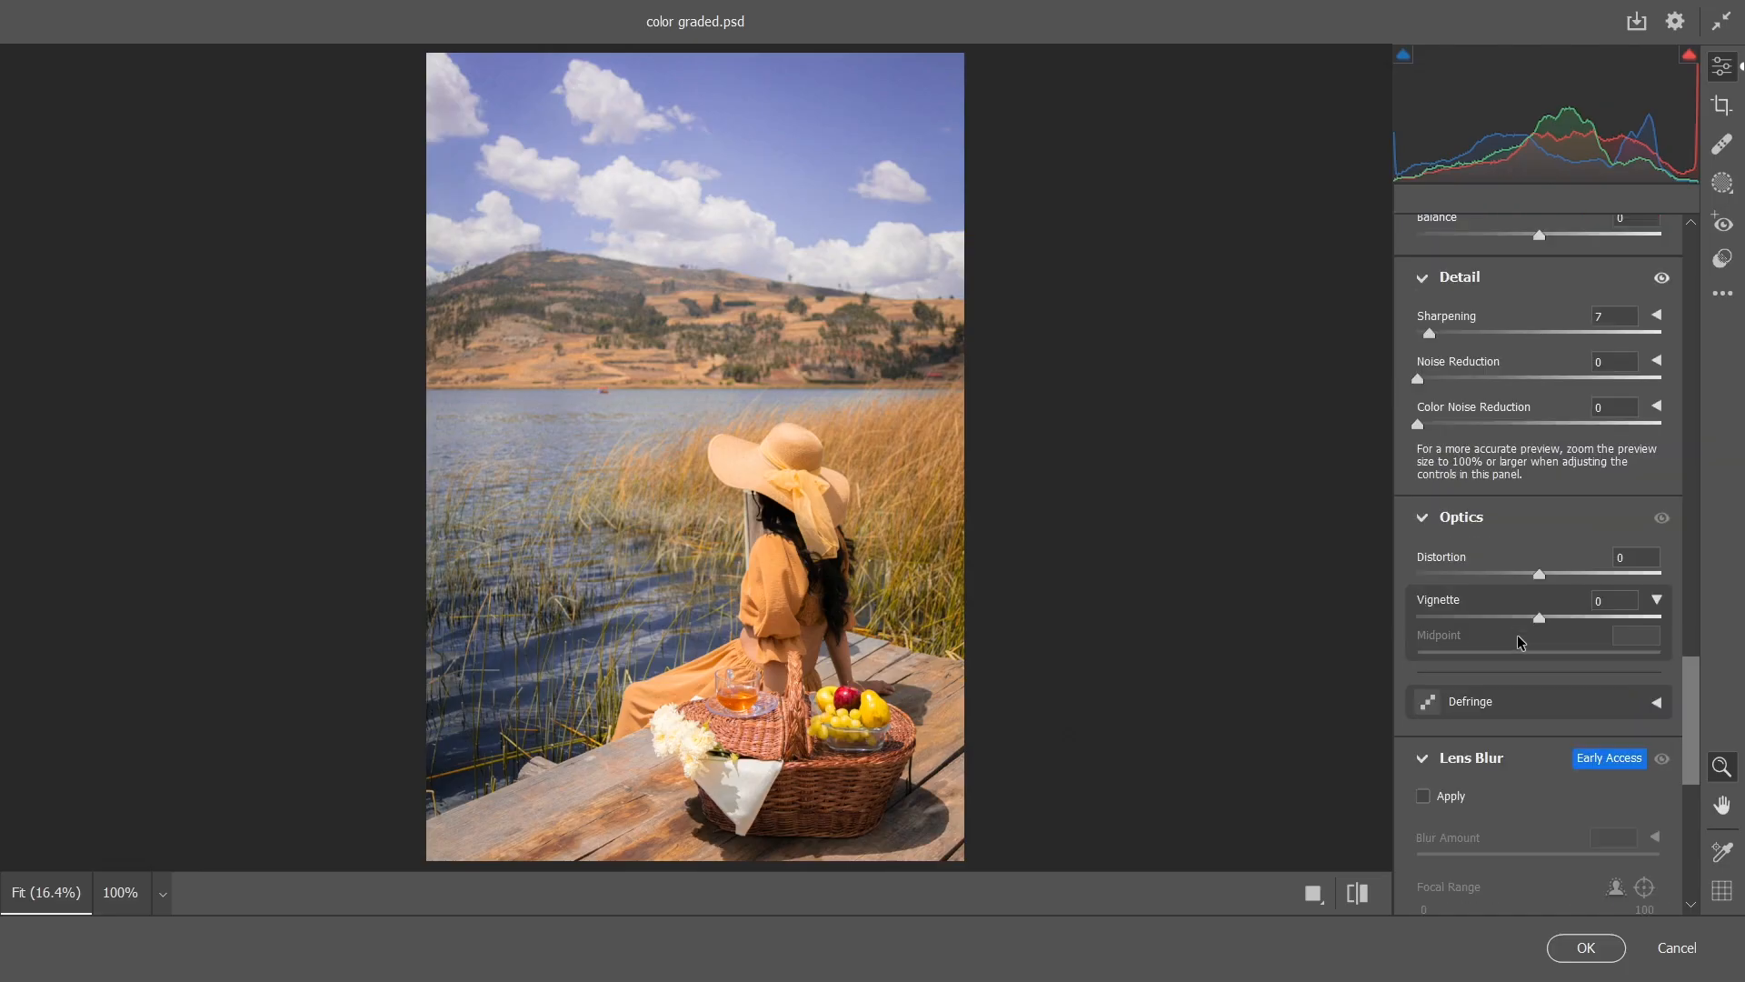
pyautogui.scroll(-9, 1518, 635)
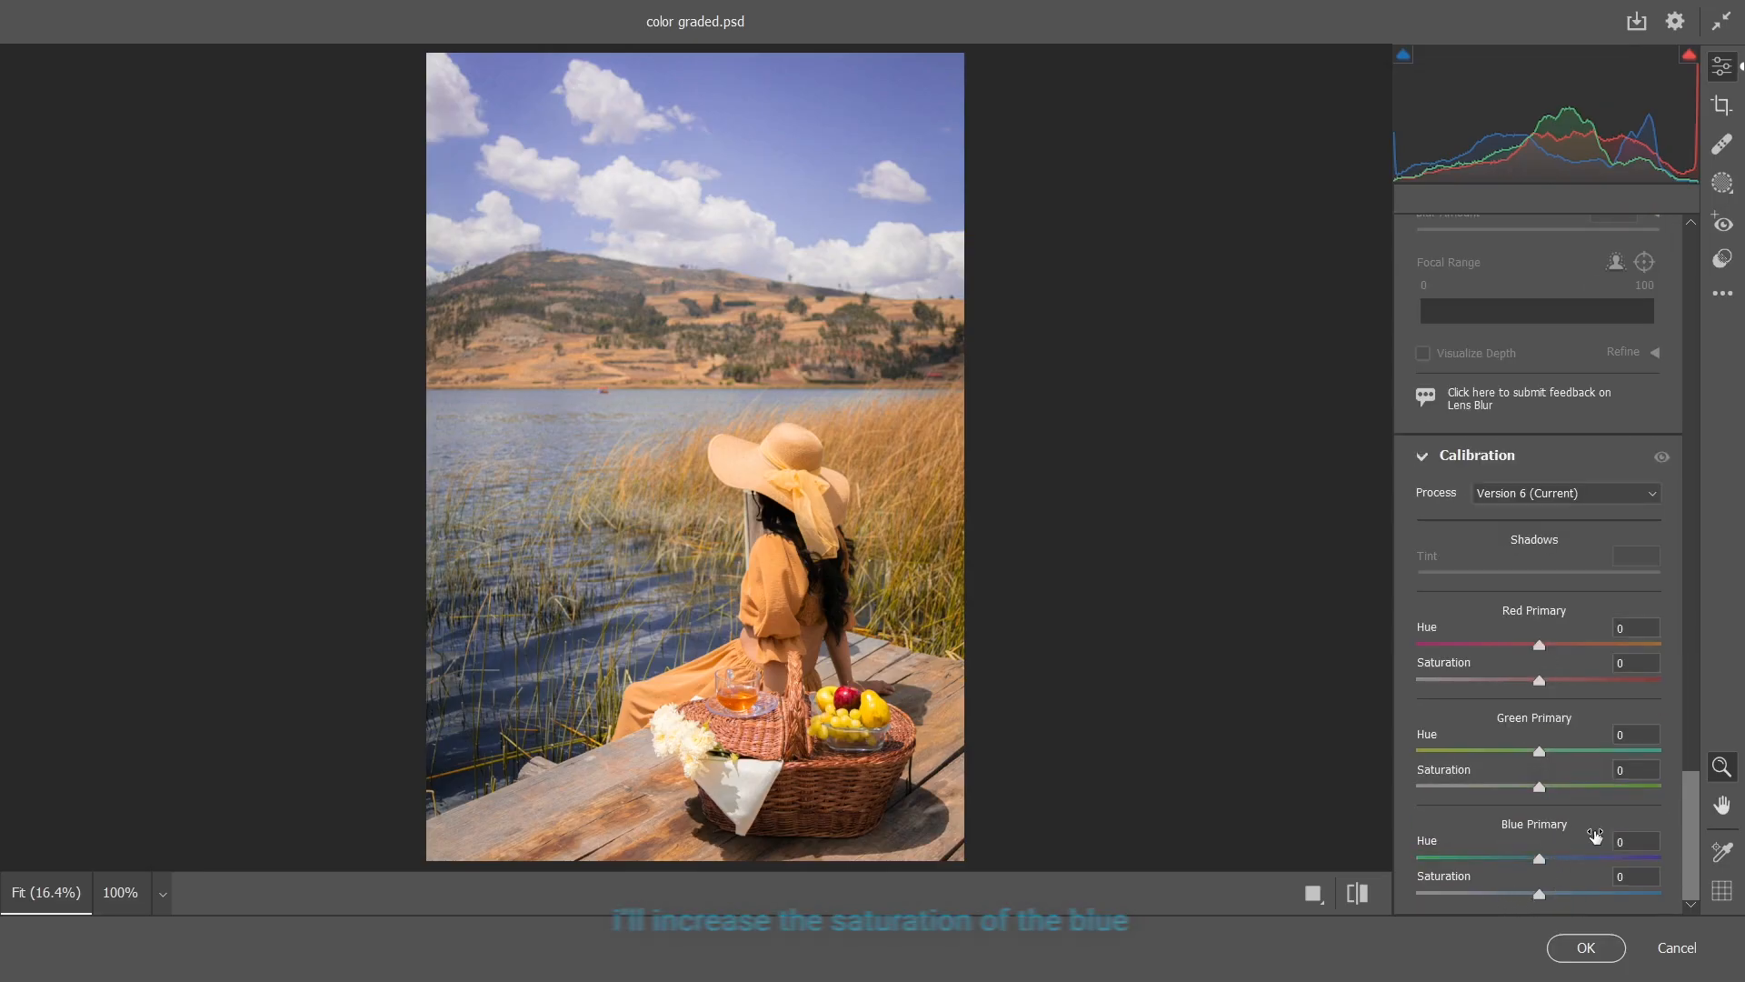
pyautogui.moveTo(1539, 893); pyautogui.dragTo(1584, 897)
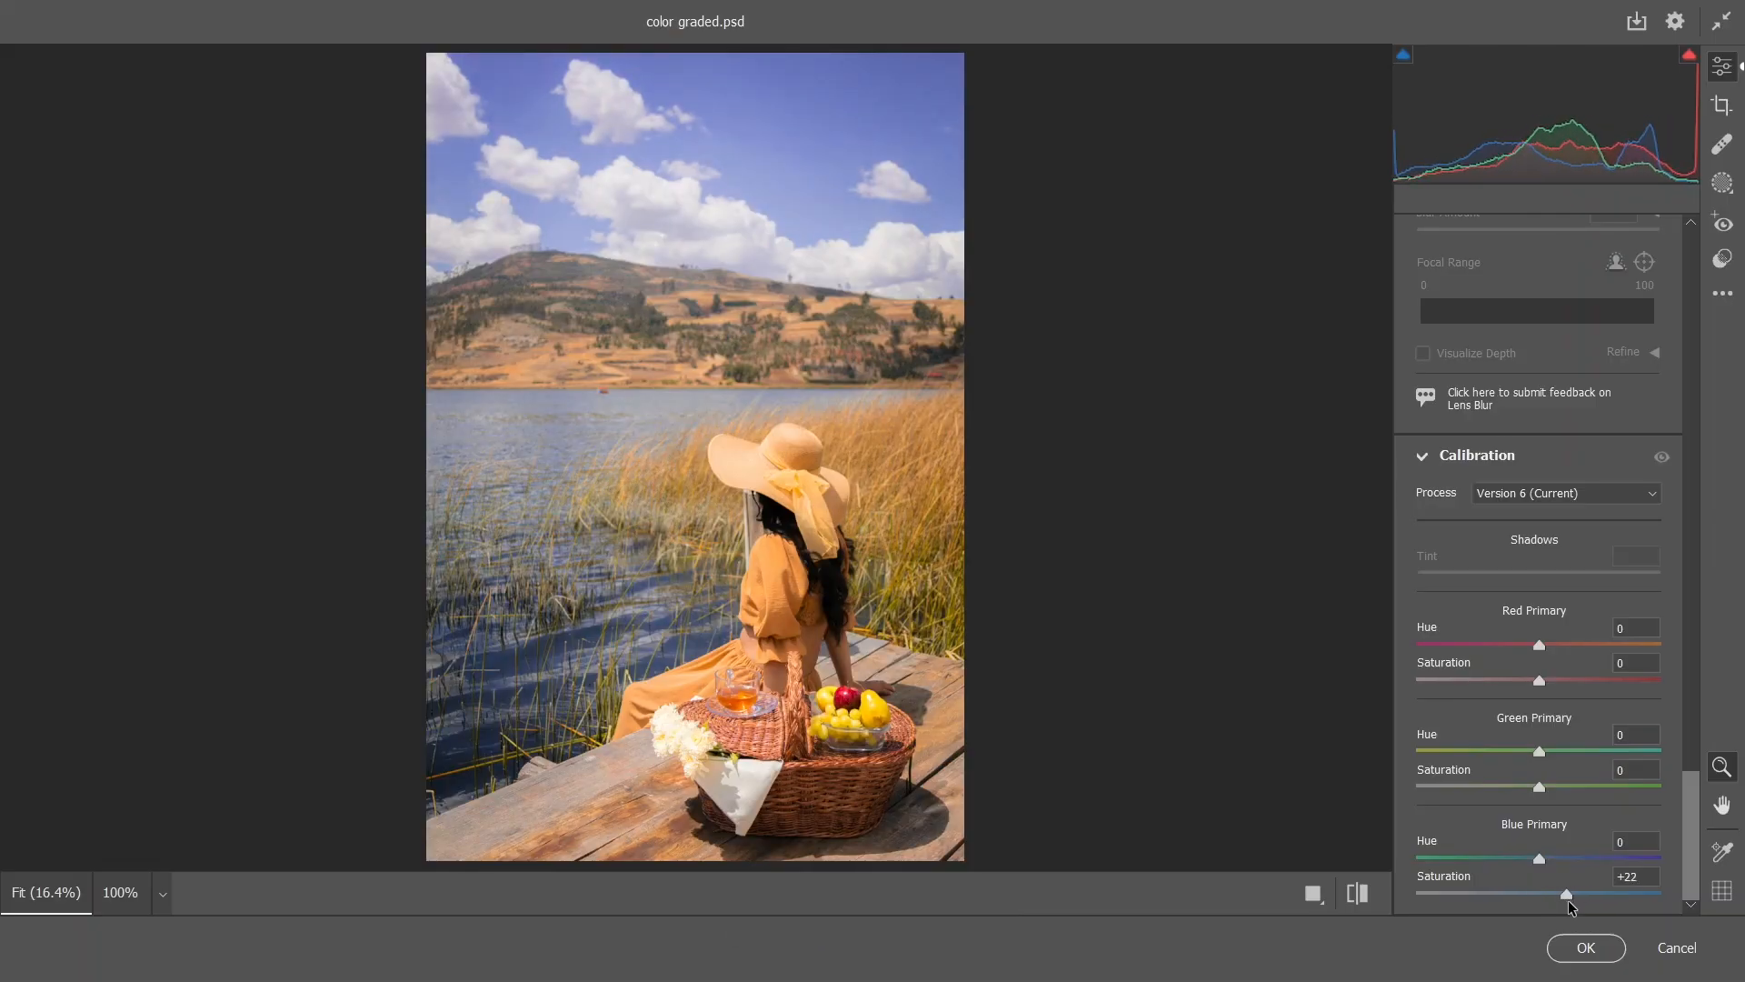
pyautogui.click(1582, 950)
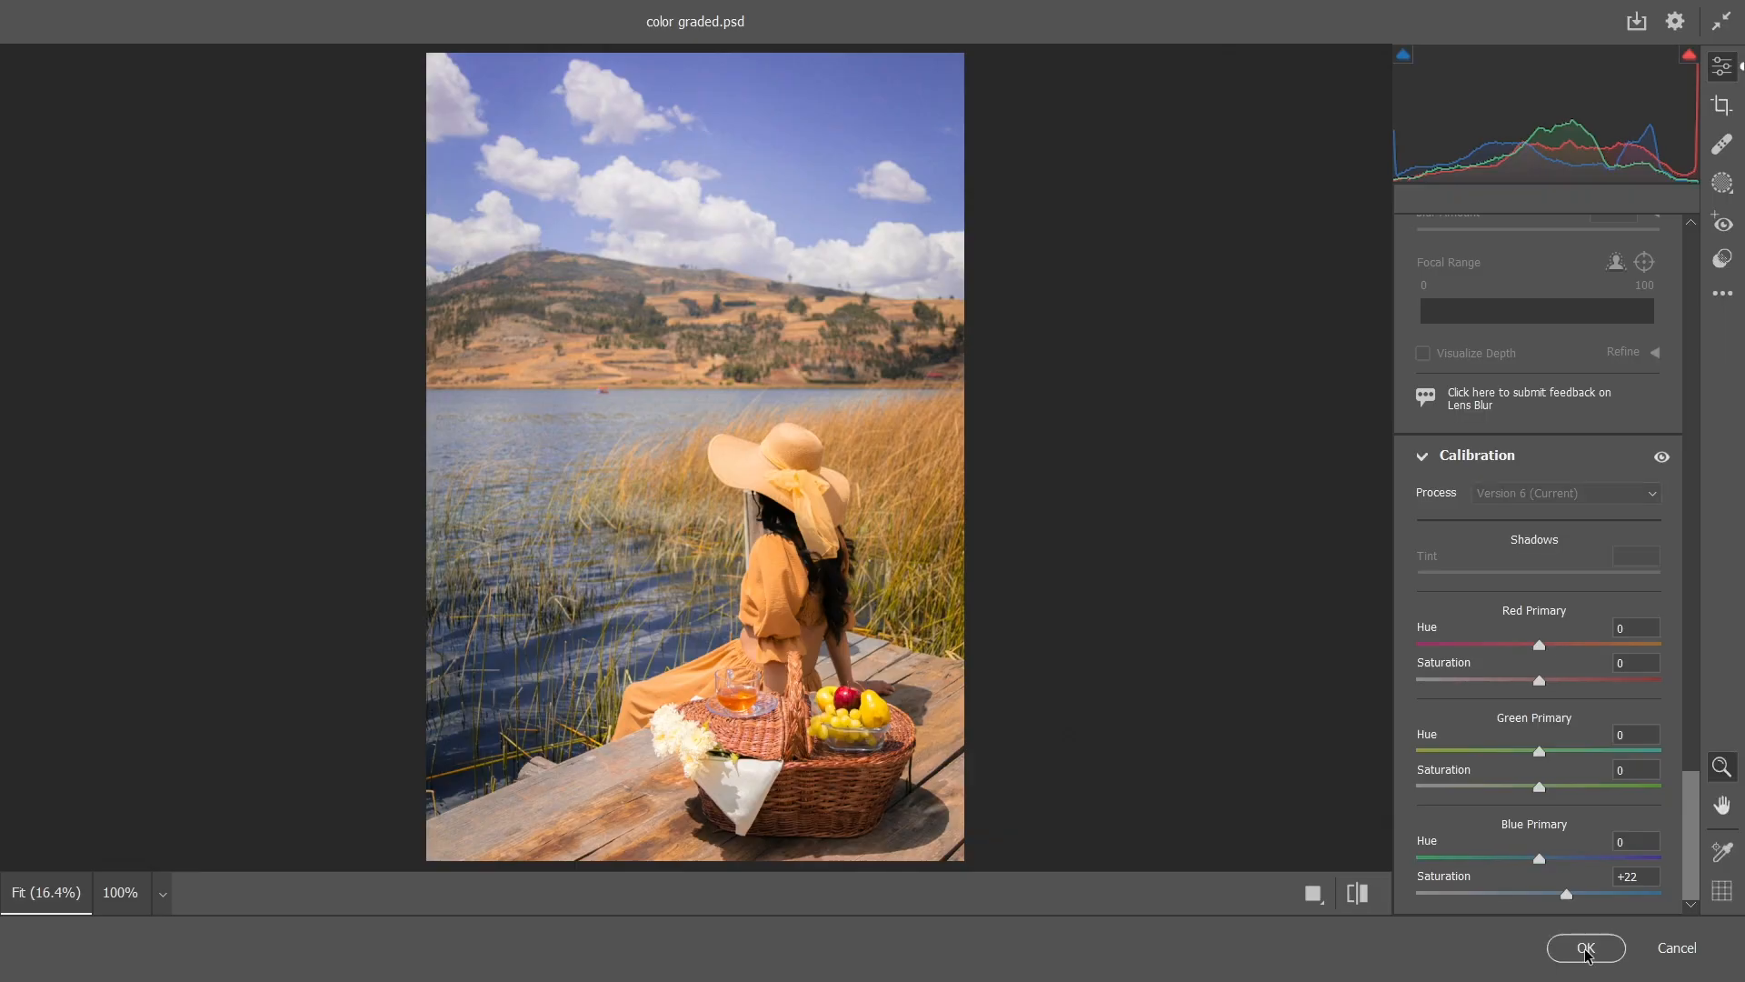
# Duplicate the color-corrected layer, rename the lower one "camera raw" and the upper one "masking"
pyautogui.click(1609, 682)
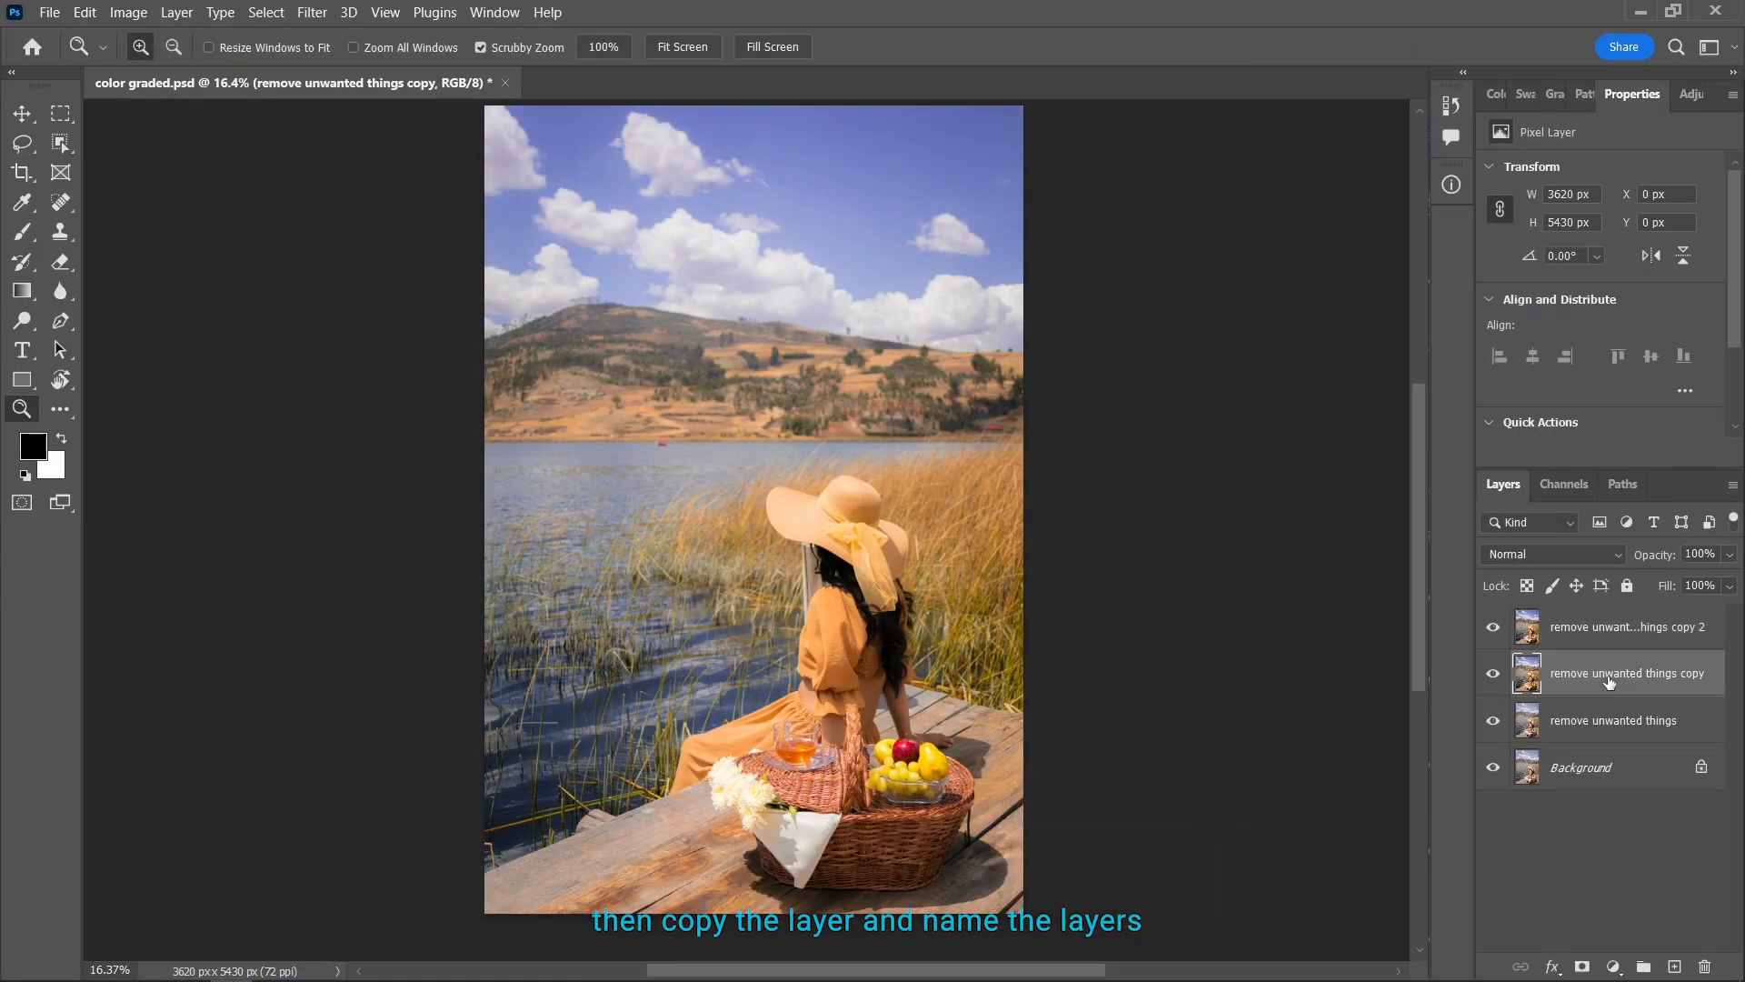
pyautogui.write('camera raw')
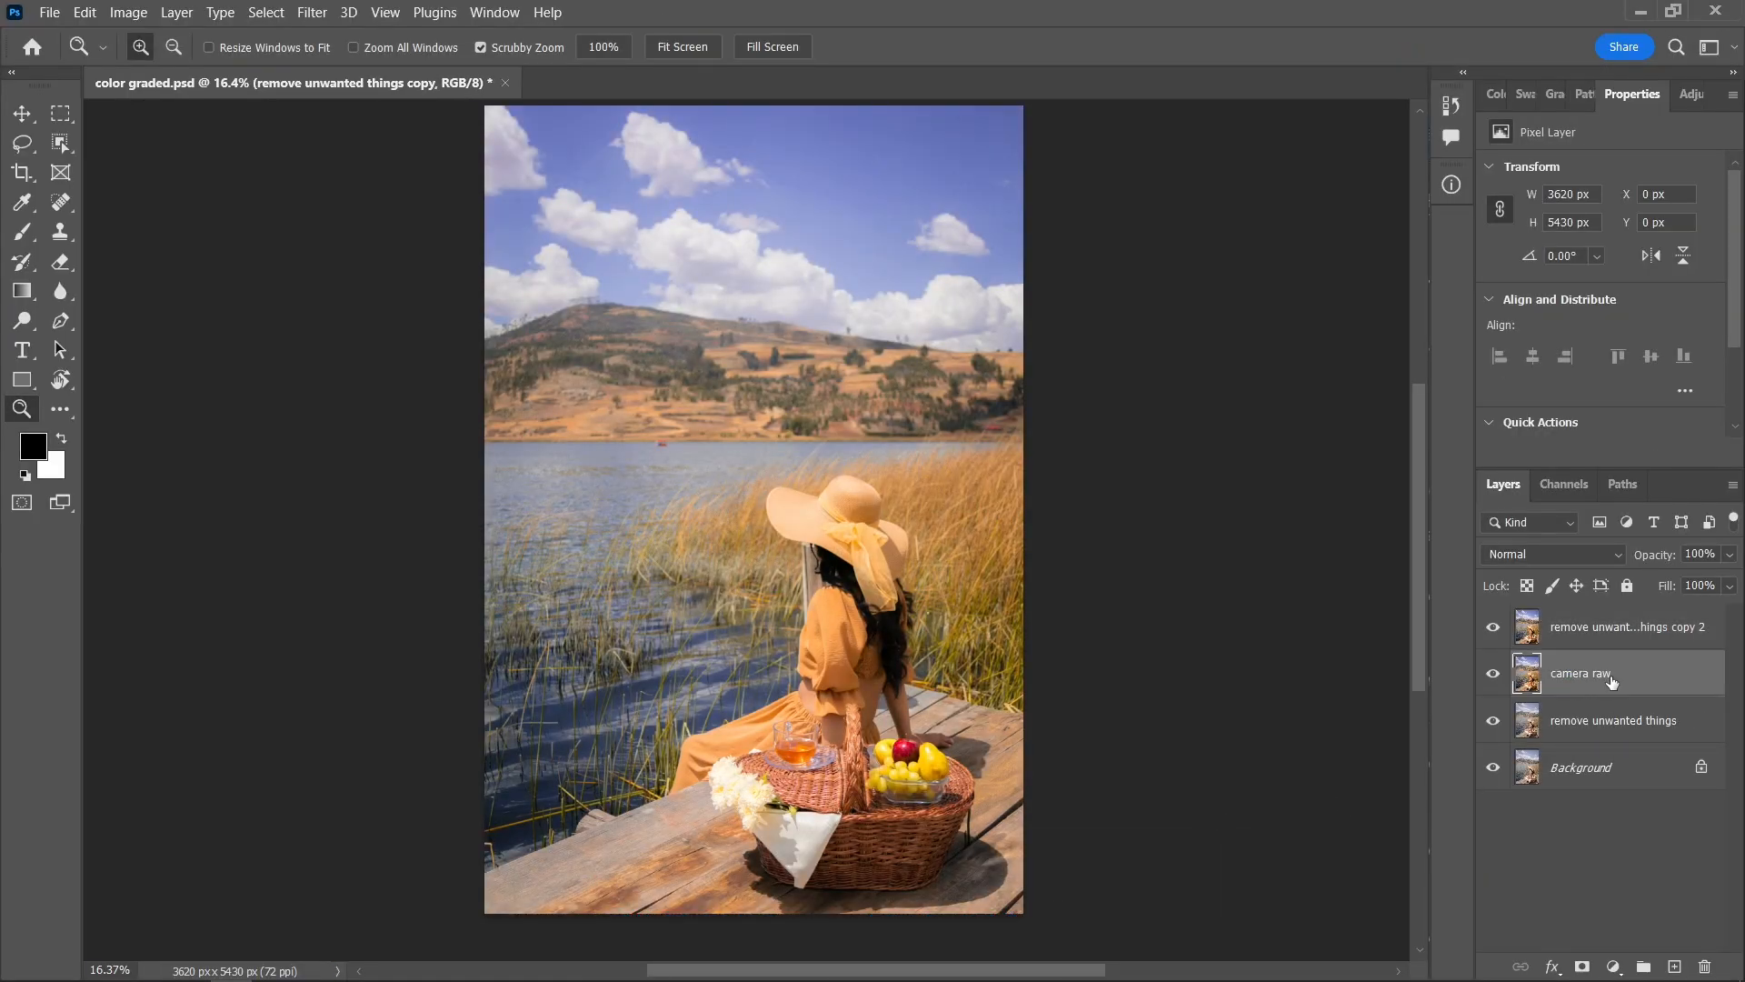
pyautogui.doubleClick(1627, 627)
pyautogui.write('masking')
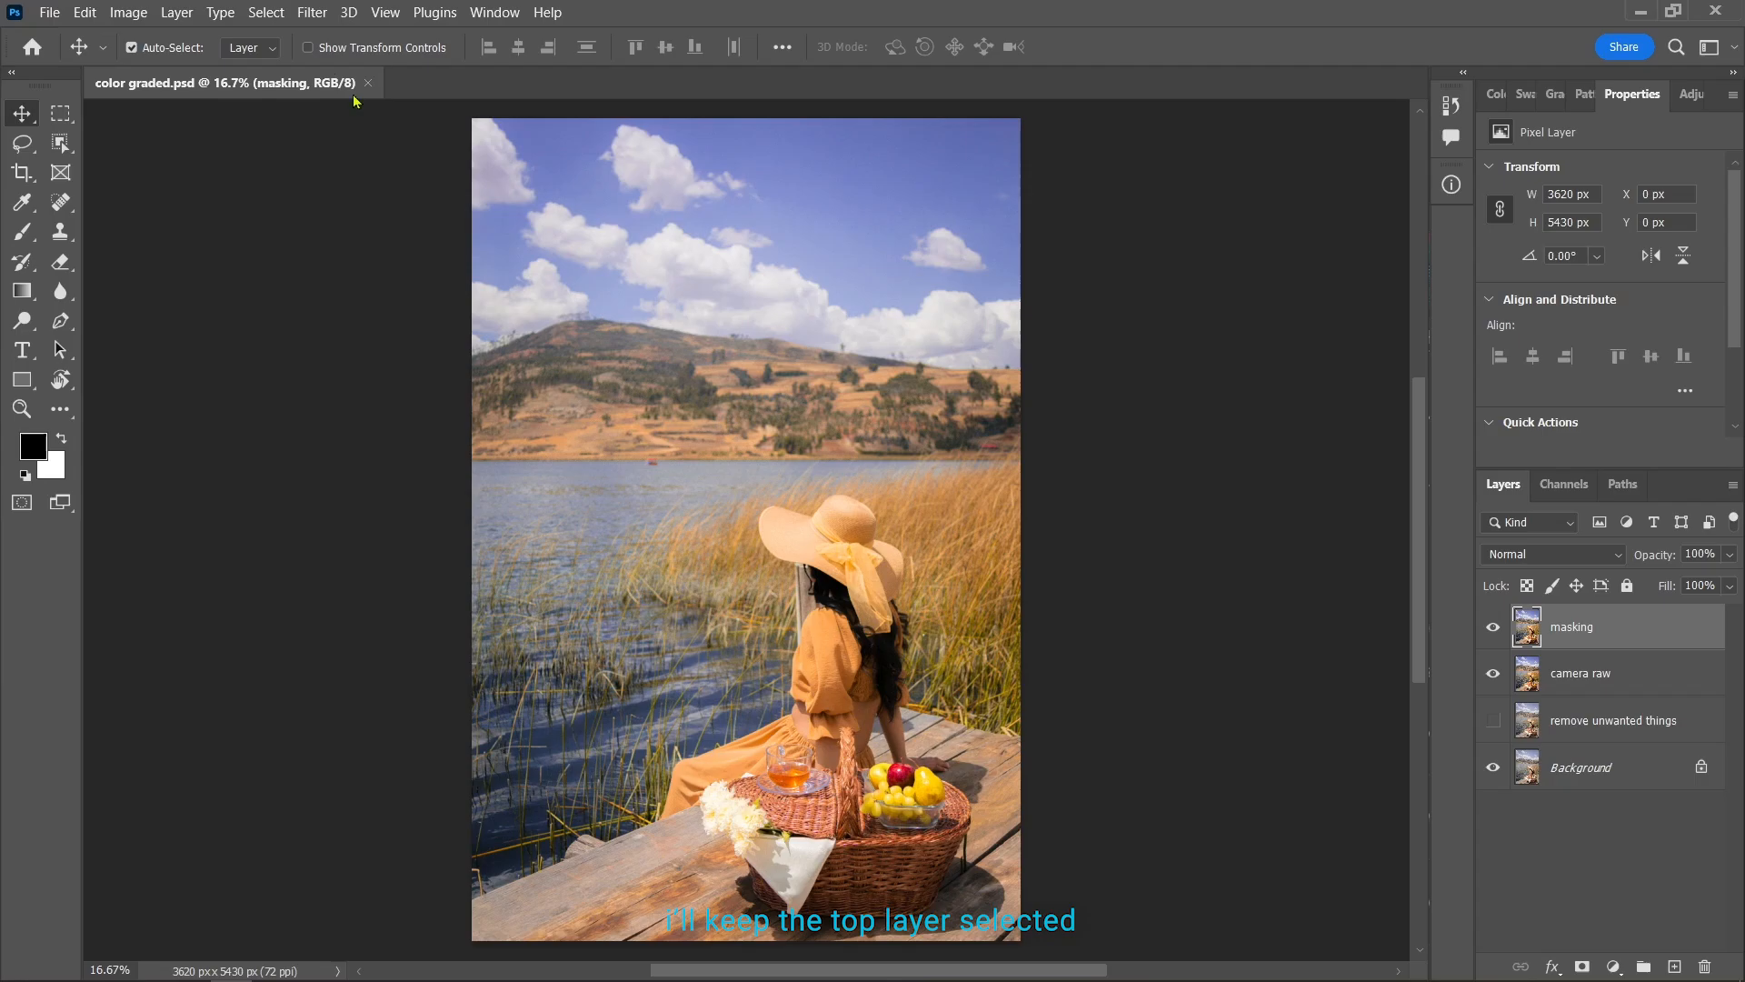
# Open the masking layer in the Camera Raw Filter and create a mask that selects the sky
pyautogui.click(312, 12)
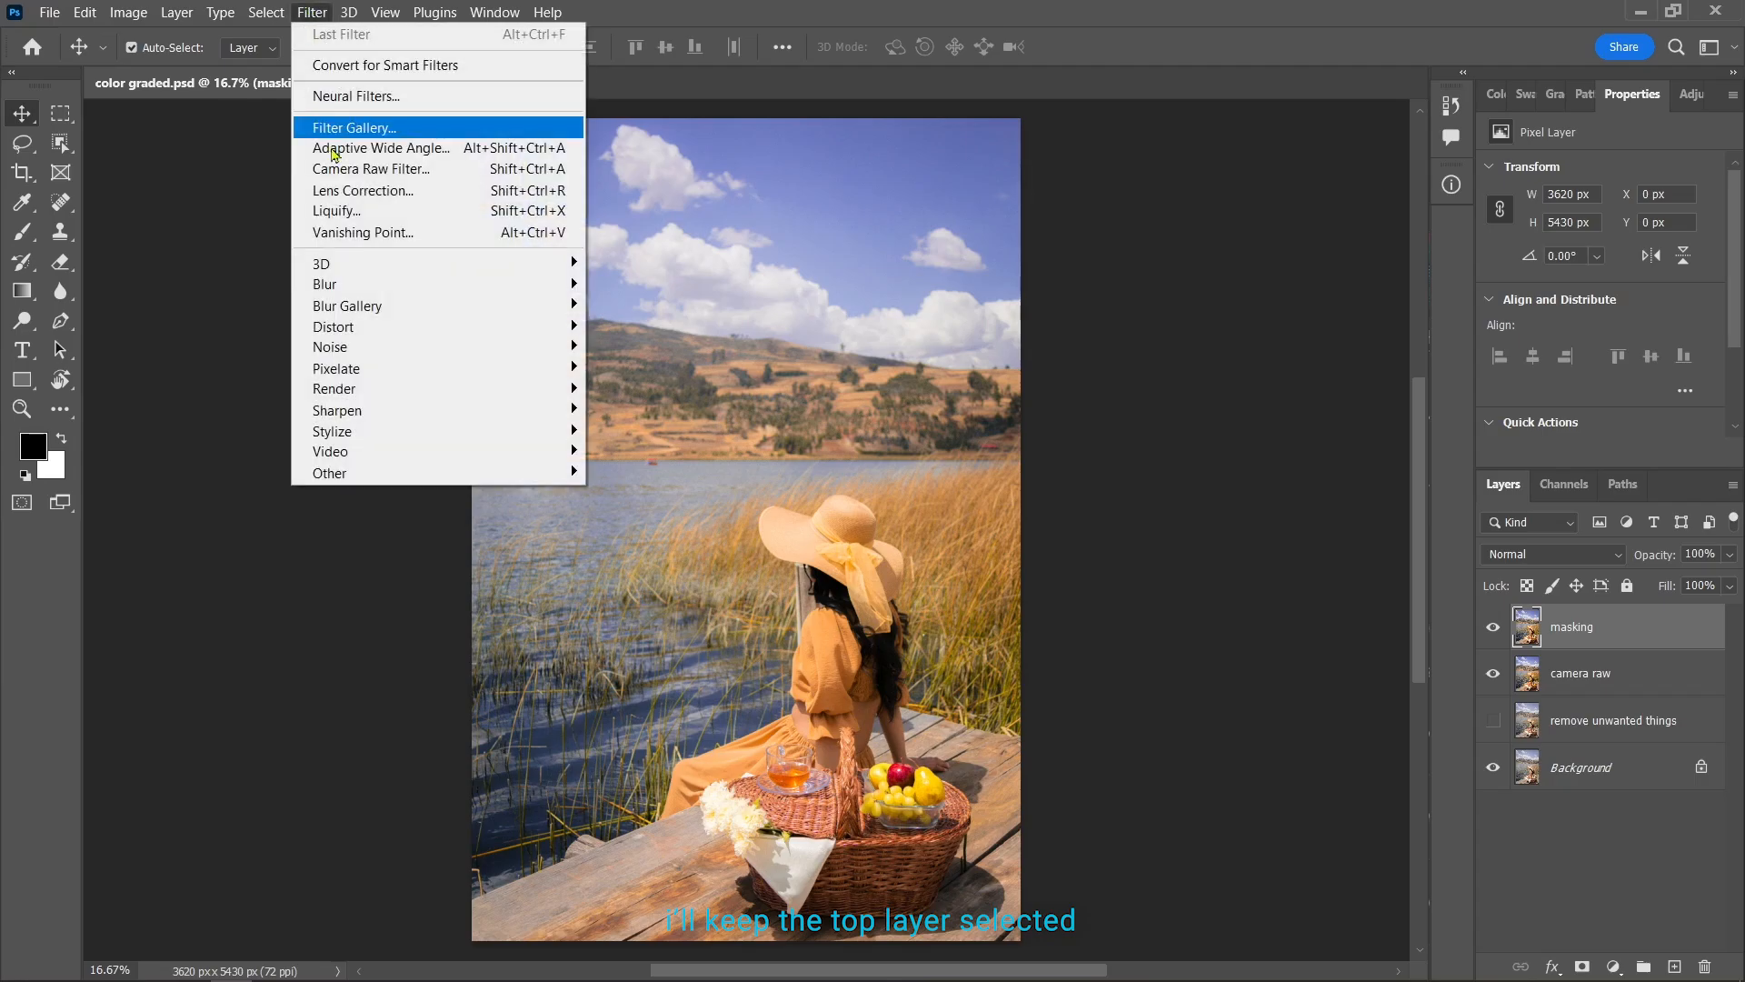
pyautogui.click(368, 169)
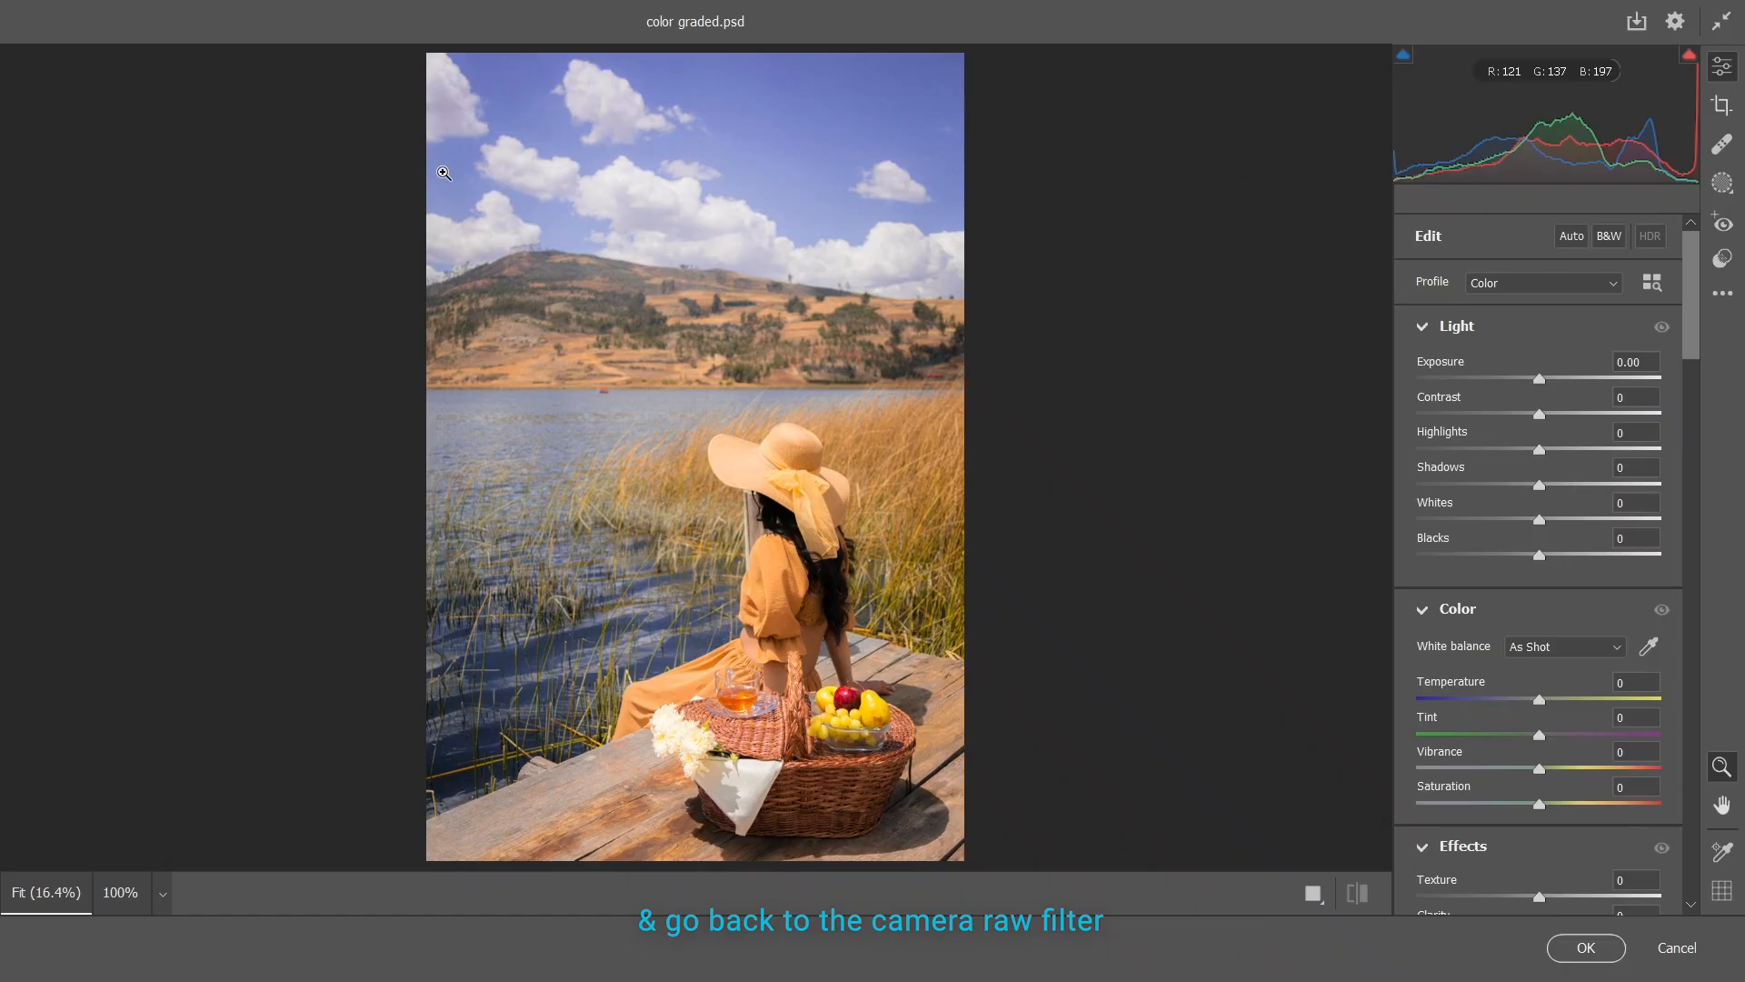
pyautogui.click(1724, 186)
pyautogui.click(1536, 293)
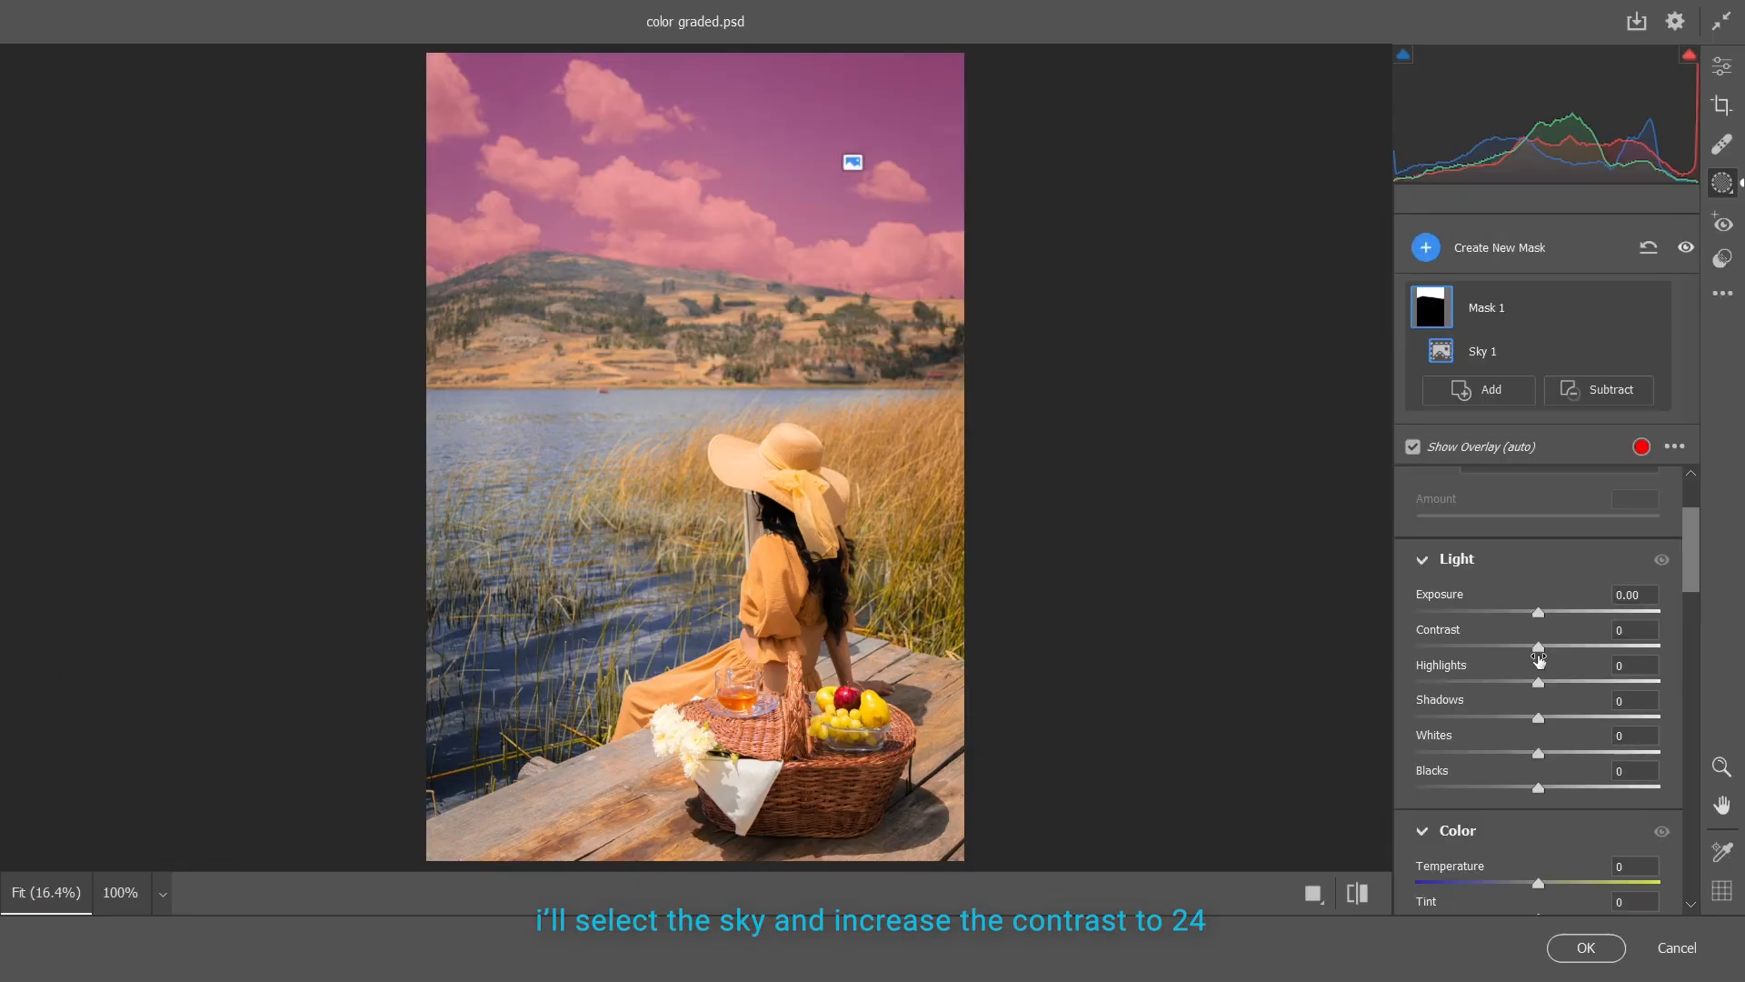
# Set the sky mask's Contrast to +24, Shadows to -25 and Whites to -15
pyautogui.moveTo(1539, 648); pyautogui.dragTo(1571, 647)
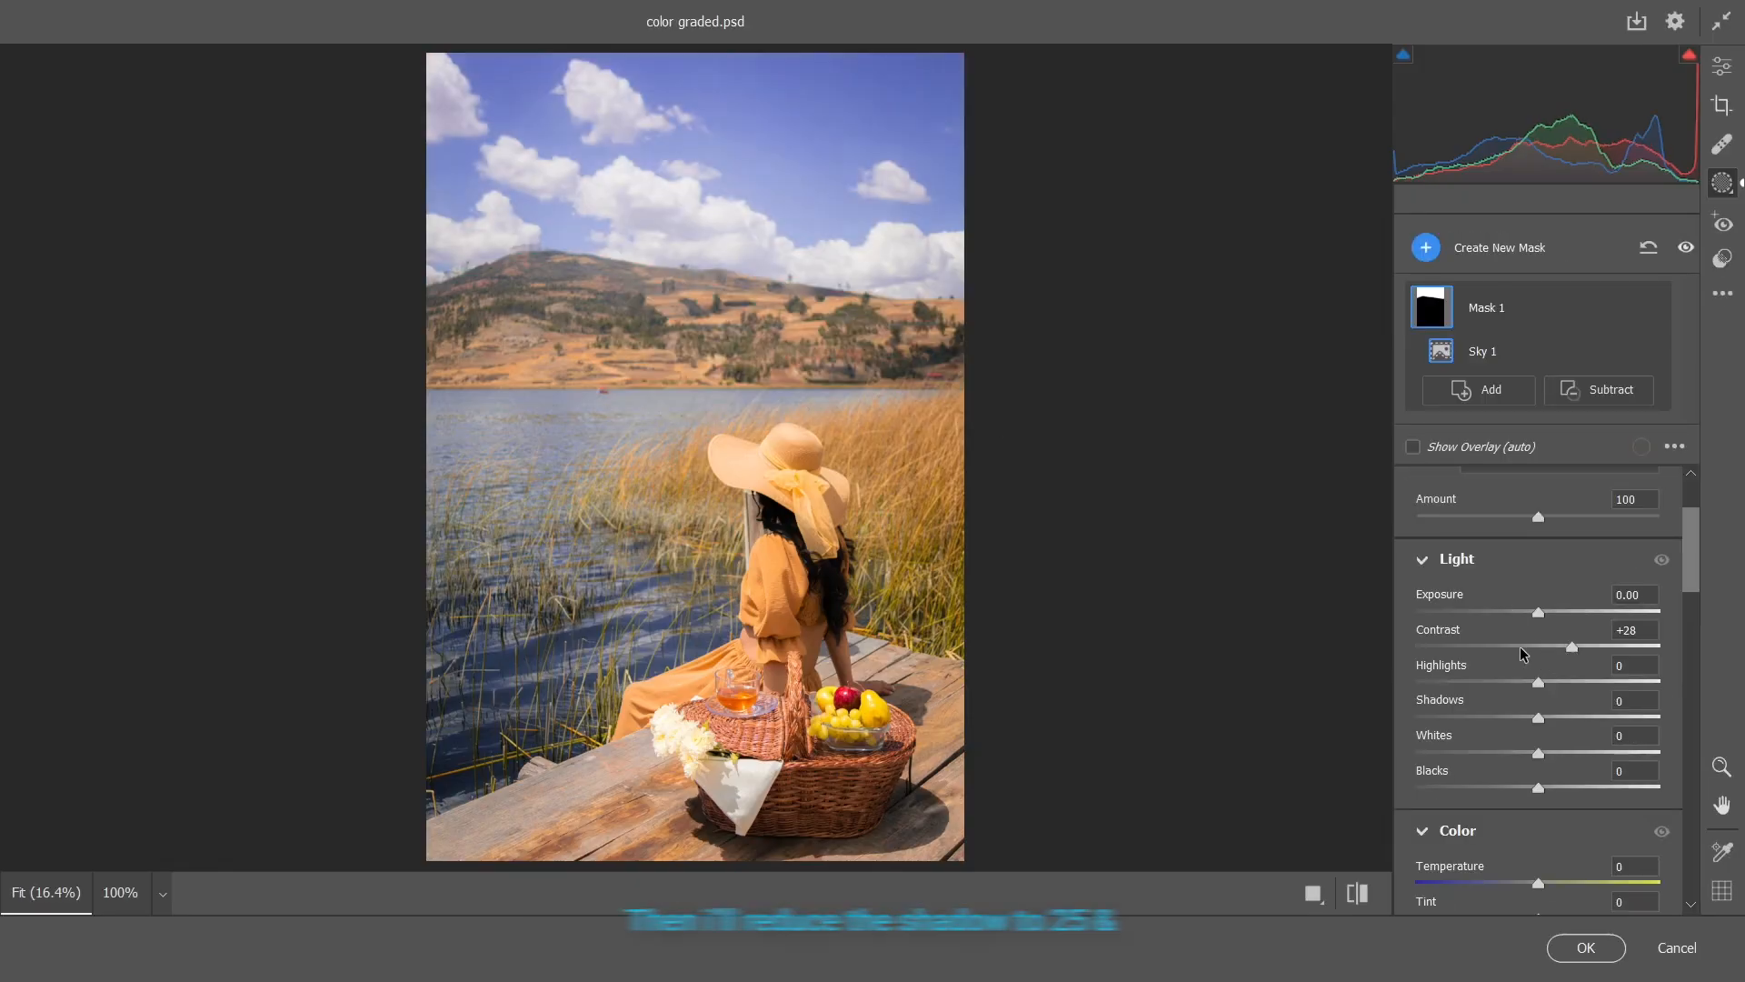
pyautogui.click(1571, 648)
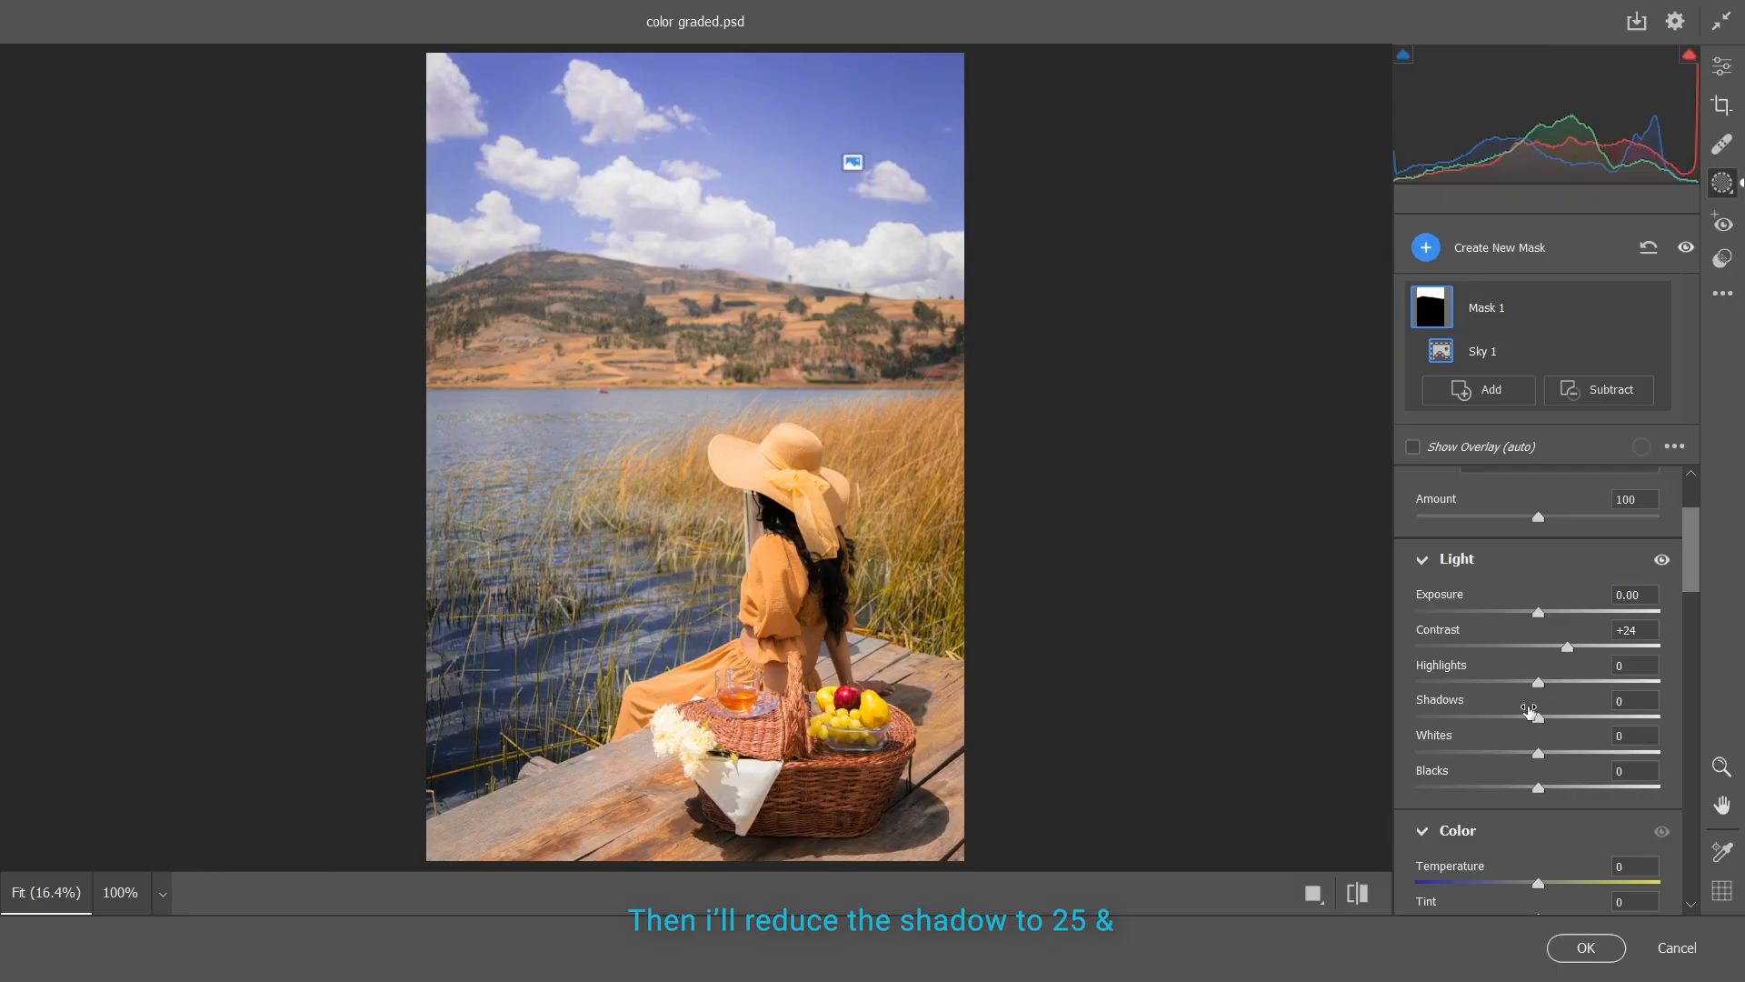
pyautogui.moveTo(1536, 756); pyautogui.dragTo(1498, 720)
# Sample the blue of the sky with Point Color and set its Hue to -100, Saturation to -7 and Luminance to +8
pyautogui.scroll(-6, 1505, 718)
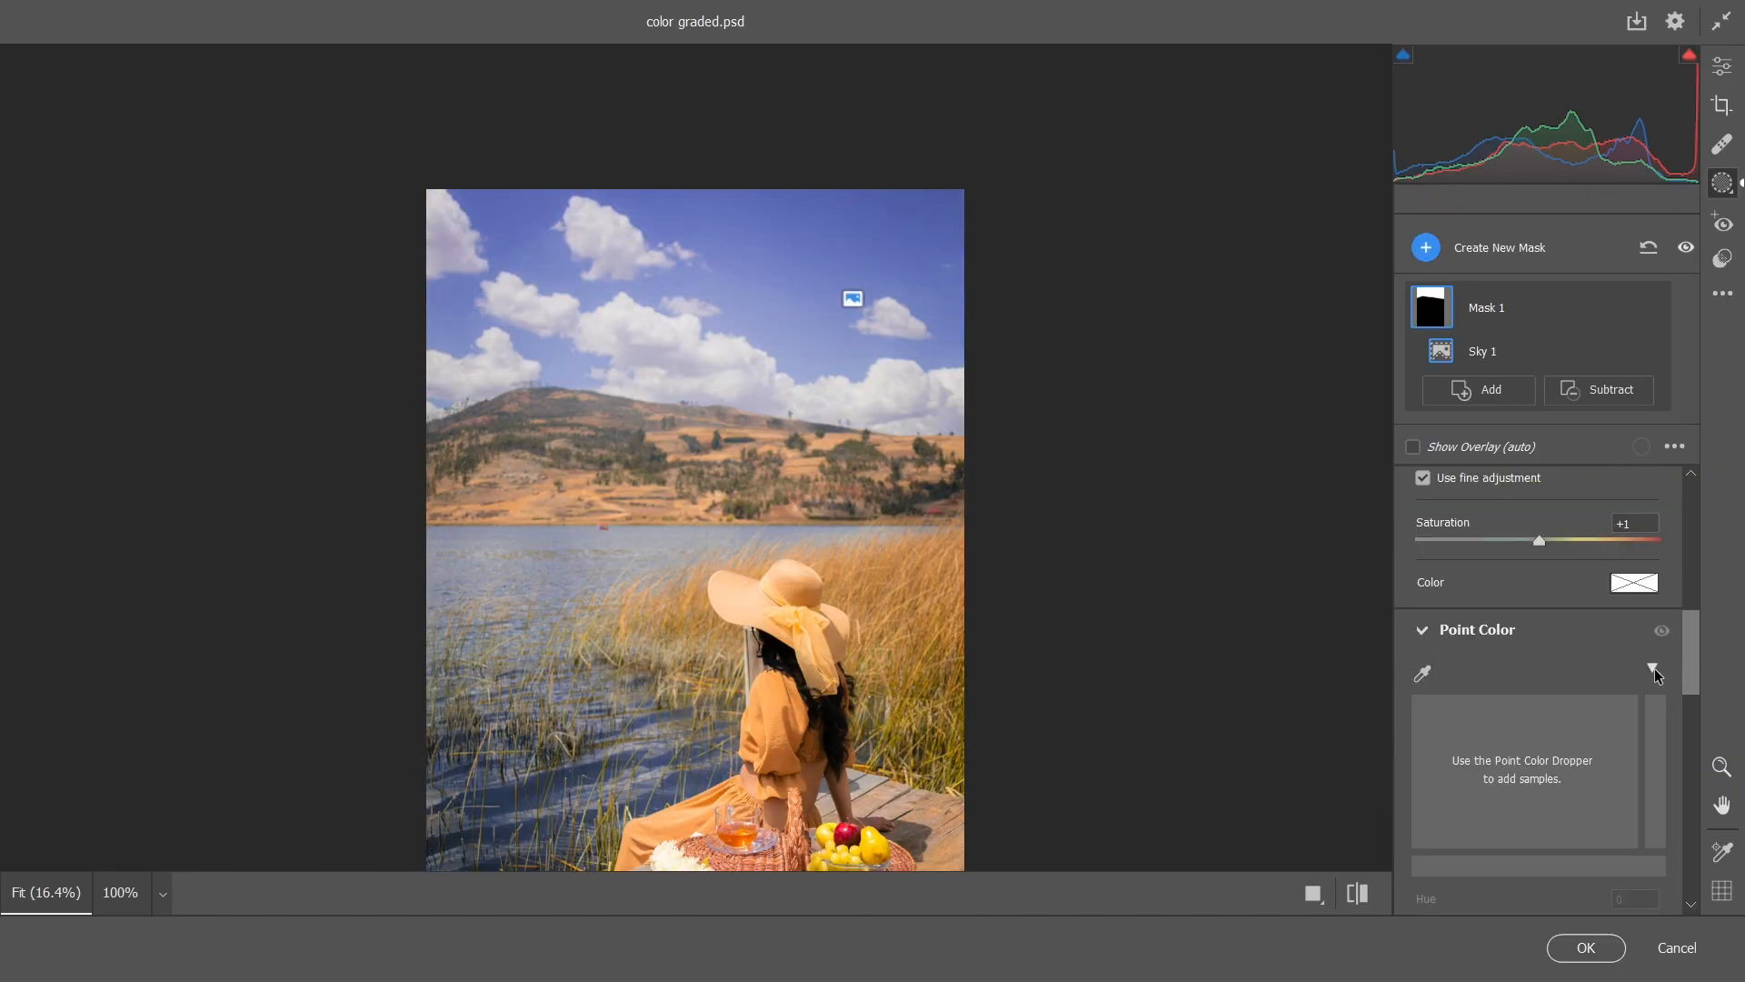
pyautogui.click(1653, 668)
pyautogui.click(1422, 673)
pyautogui.click(761, 313)
pyautogui.click(761, 313)
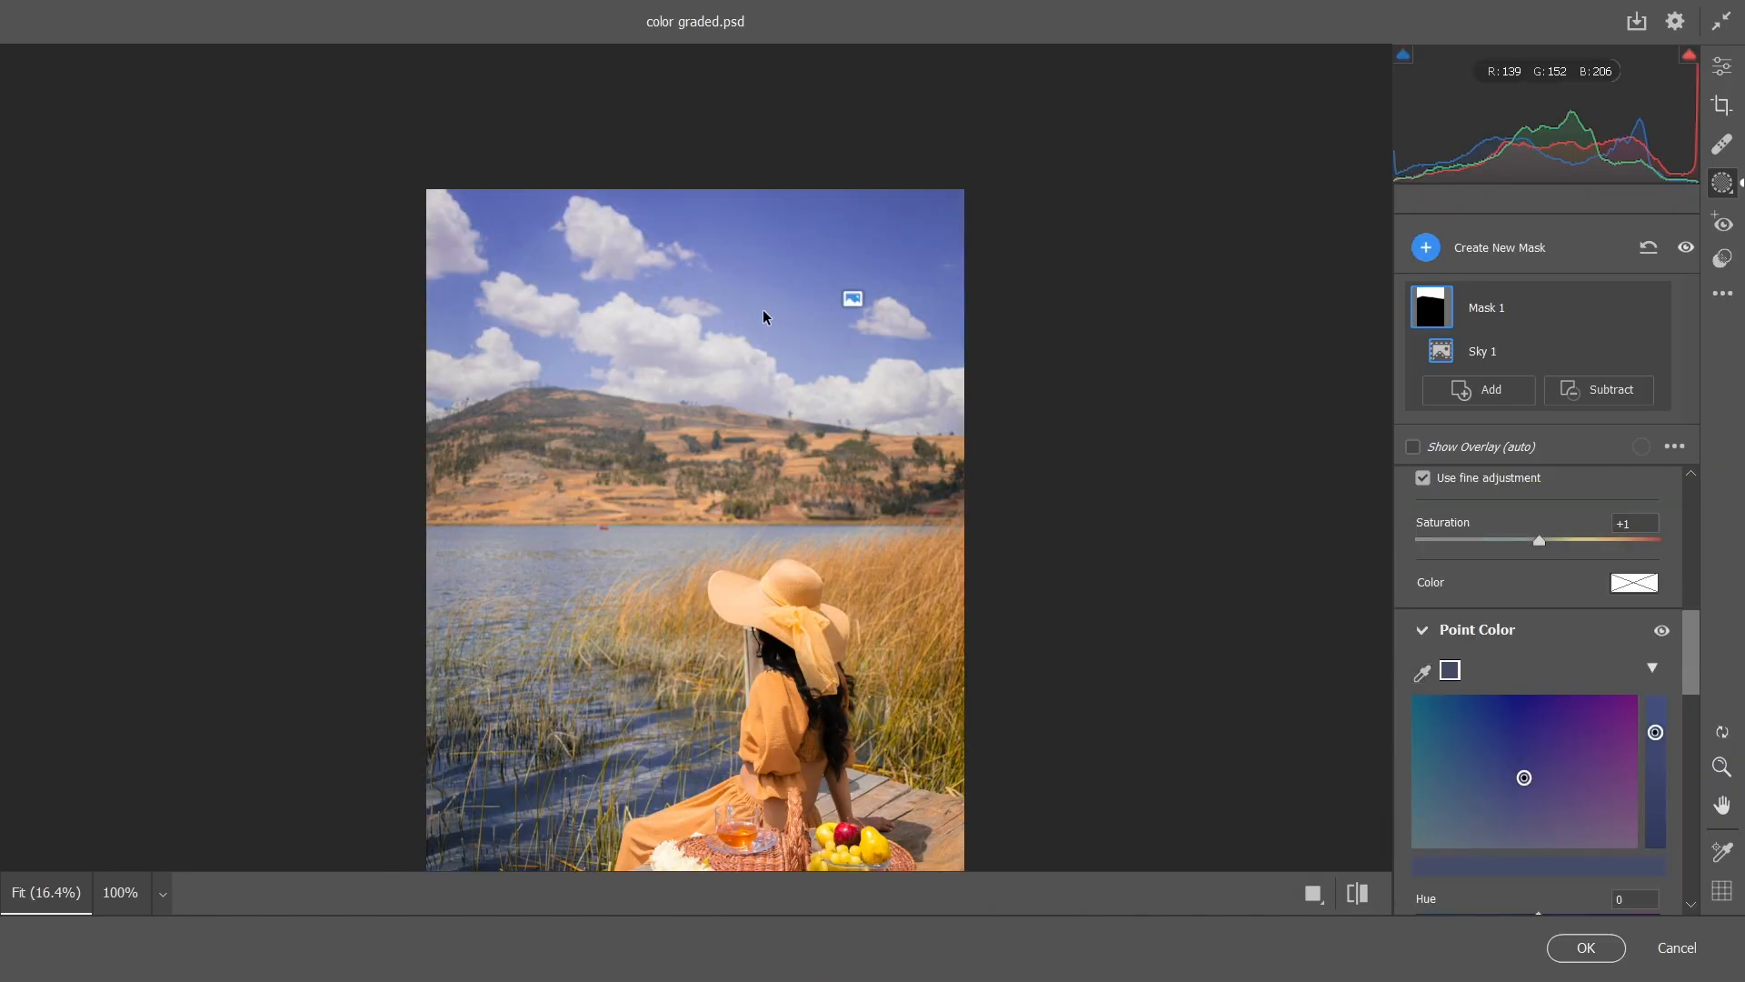
pyautogui.scroll(-2, 1536, 763)
pyautogui.moveTo(1542, 760); pyautogui.dragTo(1547, 858)
pyautogui.moveTo(1423, 780); pyautogui.dragTo(1417, 780)
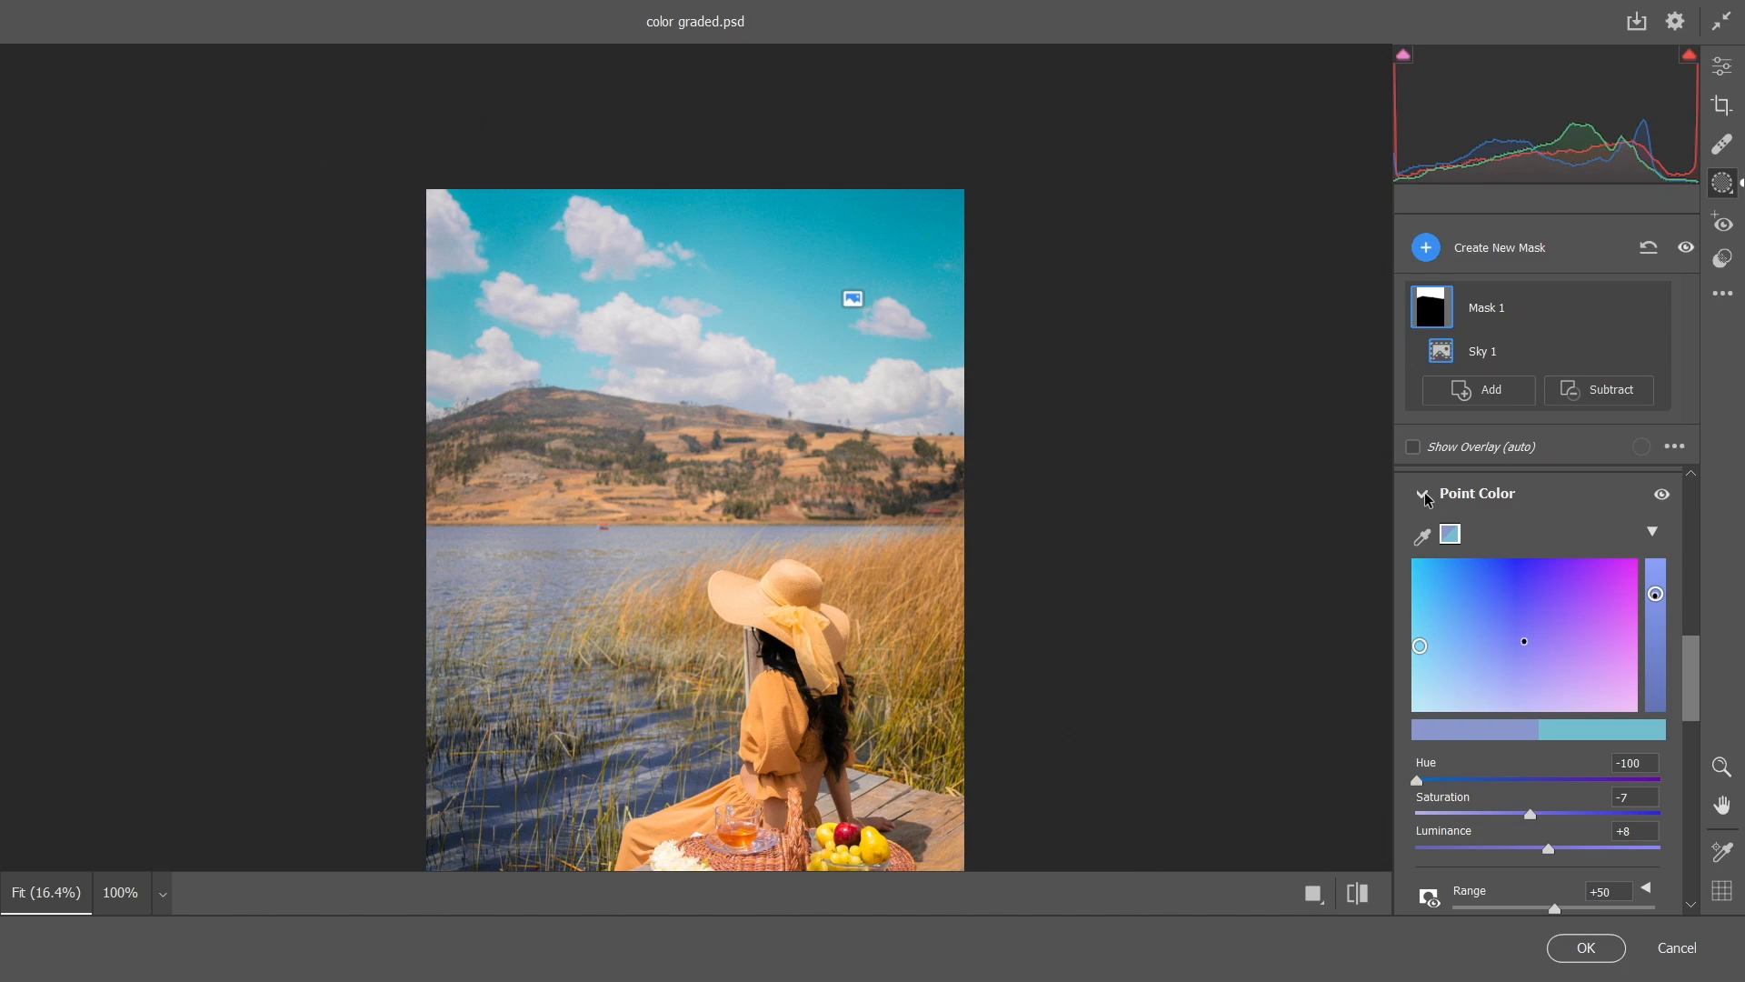
# Soften the sky by setting the mask's Texture to -12 and Clarity to -14
pyautogui.scroll(-5, 1560, 609)
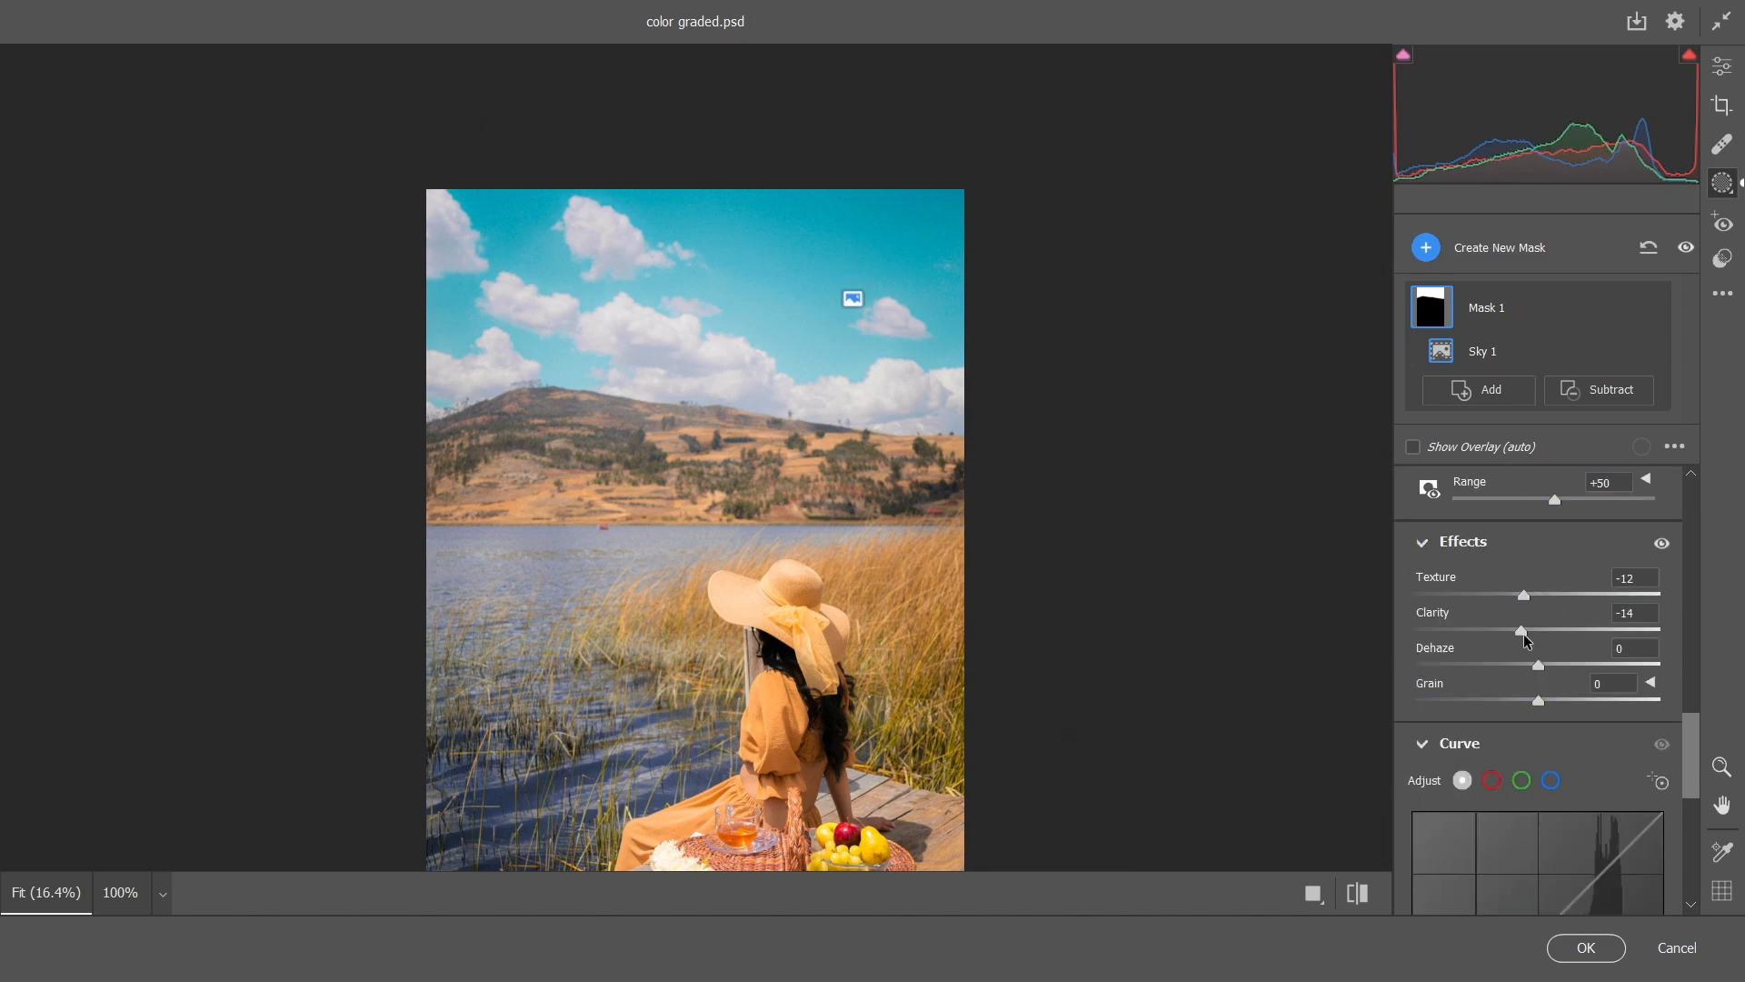
pyautogui.scroll(-3, 1526, 640)
pyautogui.scroll(12, 1536, 591)
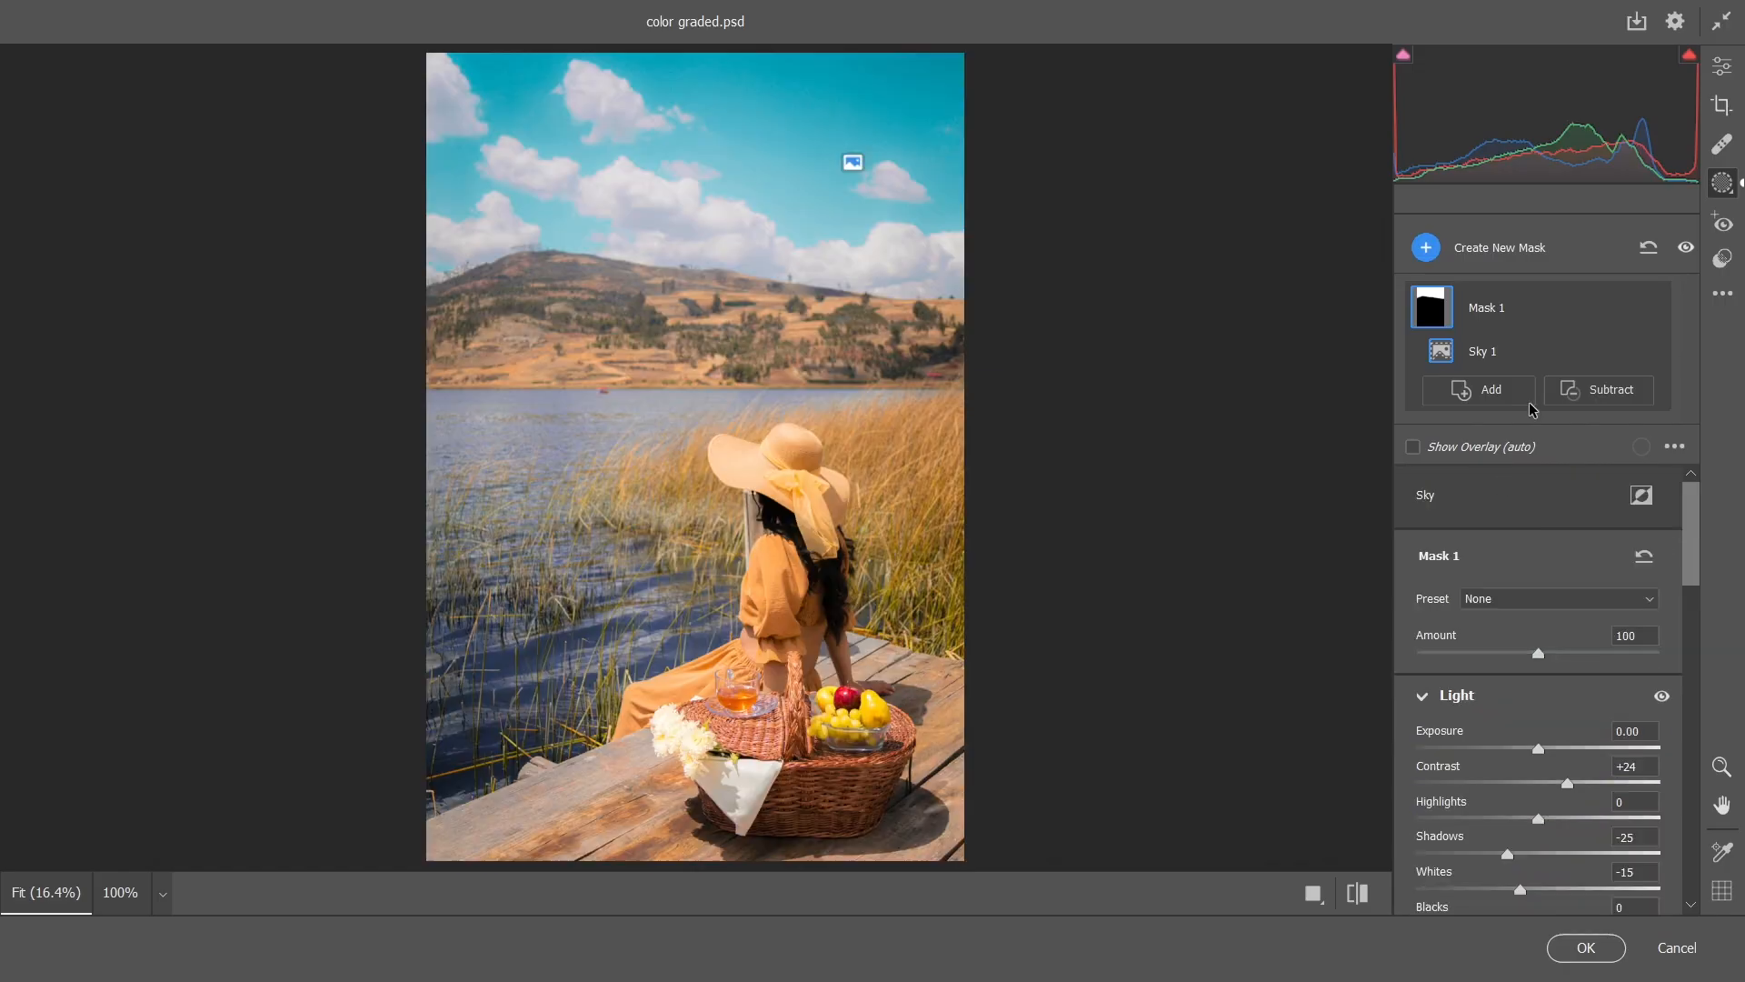
# Create a new mask from the background and subtract the sky from it
pyautogui.click(1426, 248)
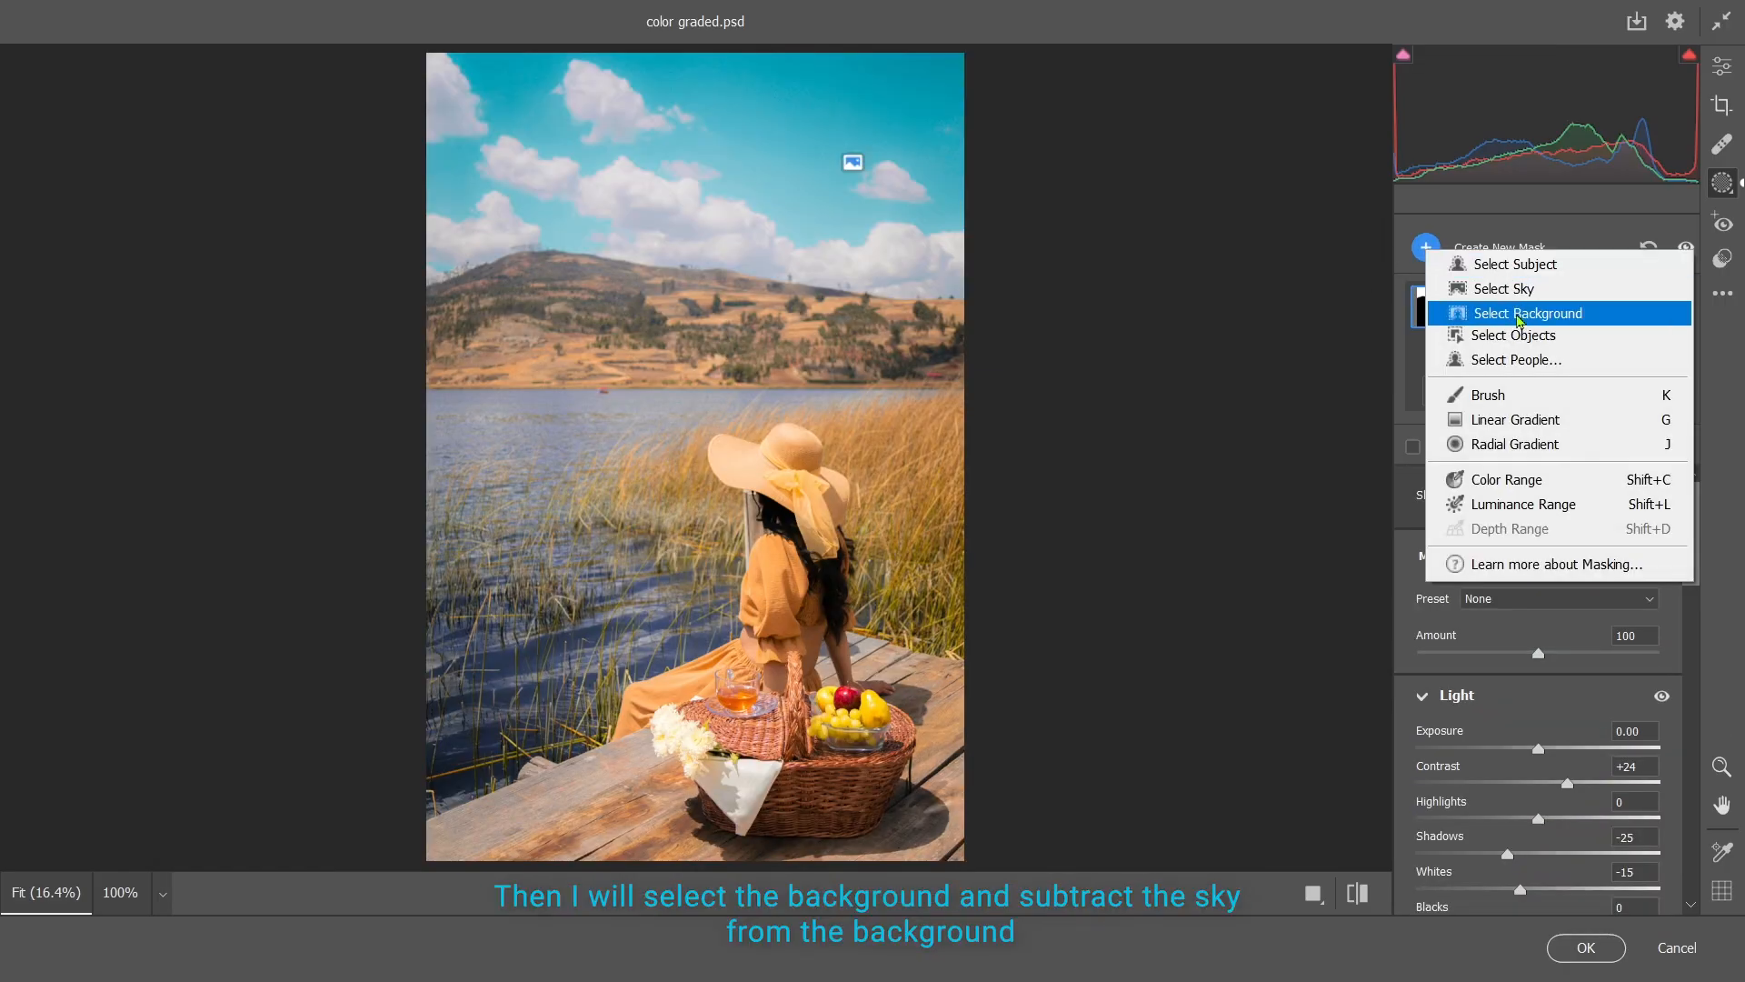
pyautogui.click(1509, 312)
pyautogui.click(1599, 389)
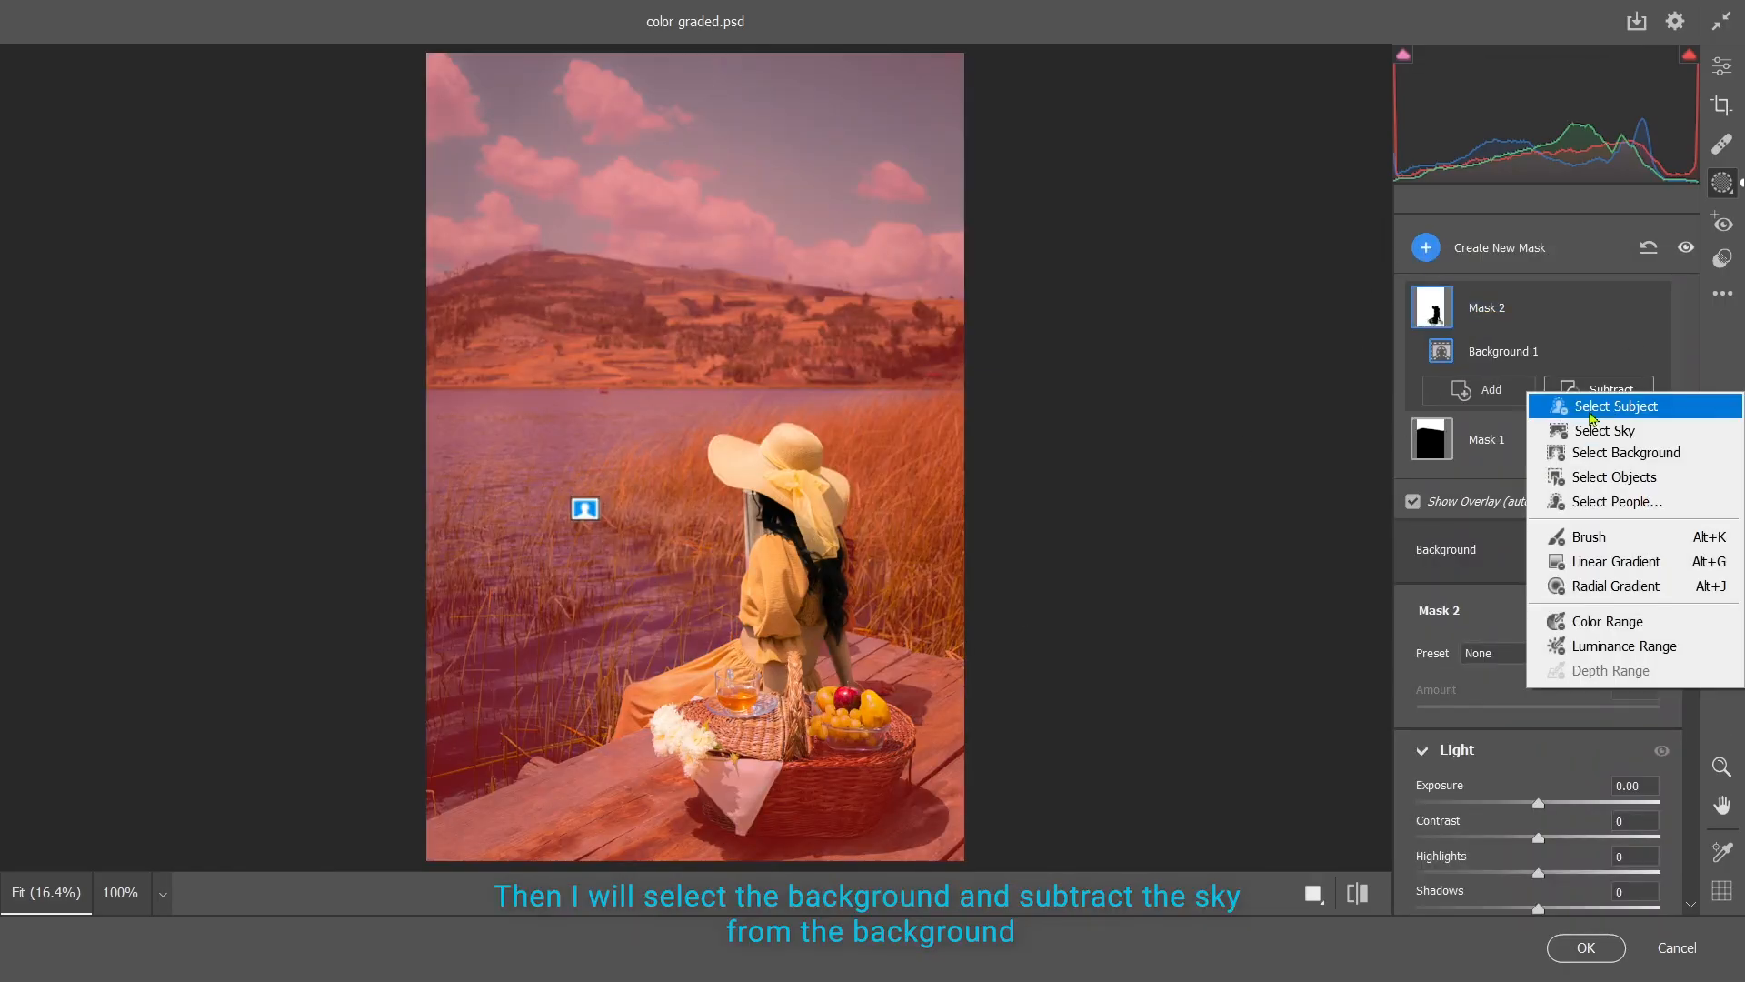
pyautogui.click(1597, 432)
# Set the background mask's Contrast to +18, Highlights to -50 and Shadows to -8, and lower its Saturation slightly
pyautogui.scroll(-3, 1536, 670)
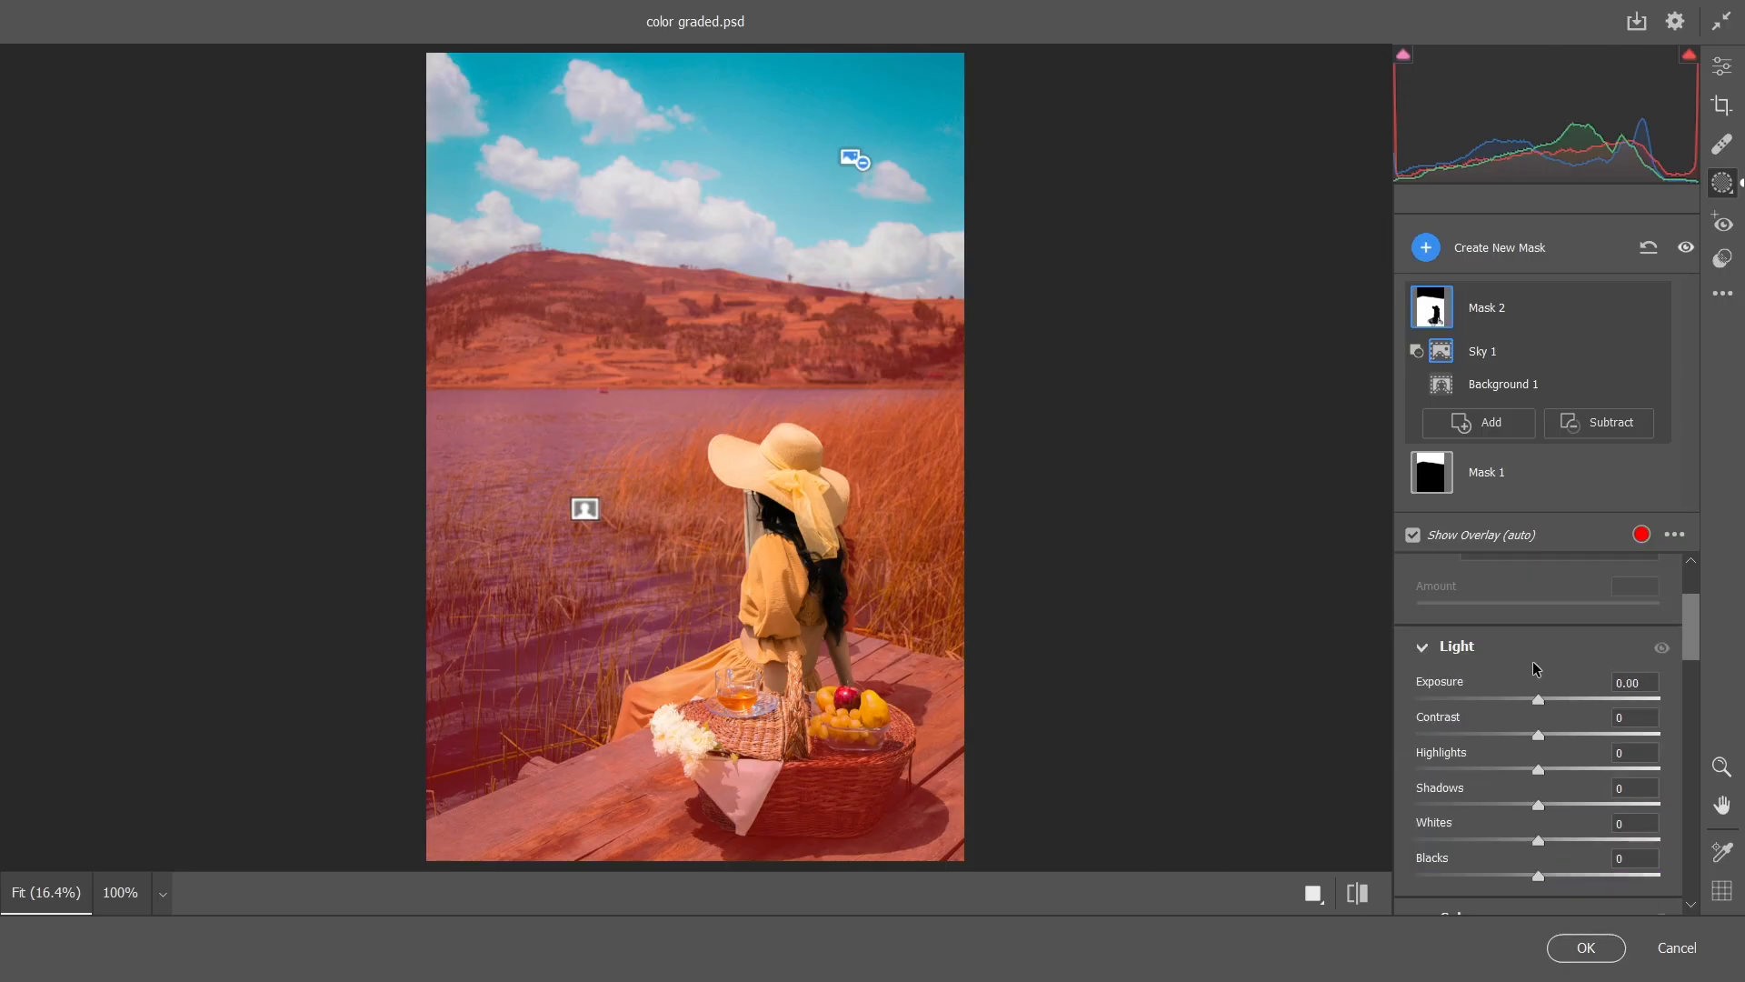
pyautogui.moveTo(1537, 735); pyautogui.dragTo(1479, 770)
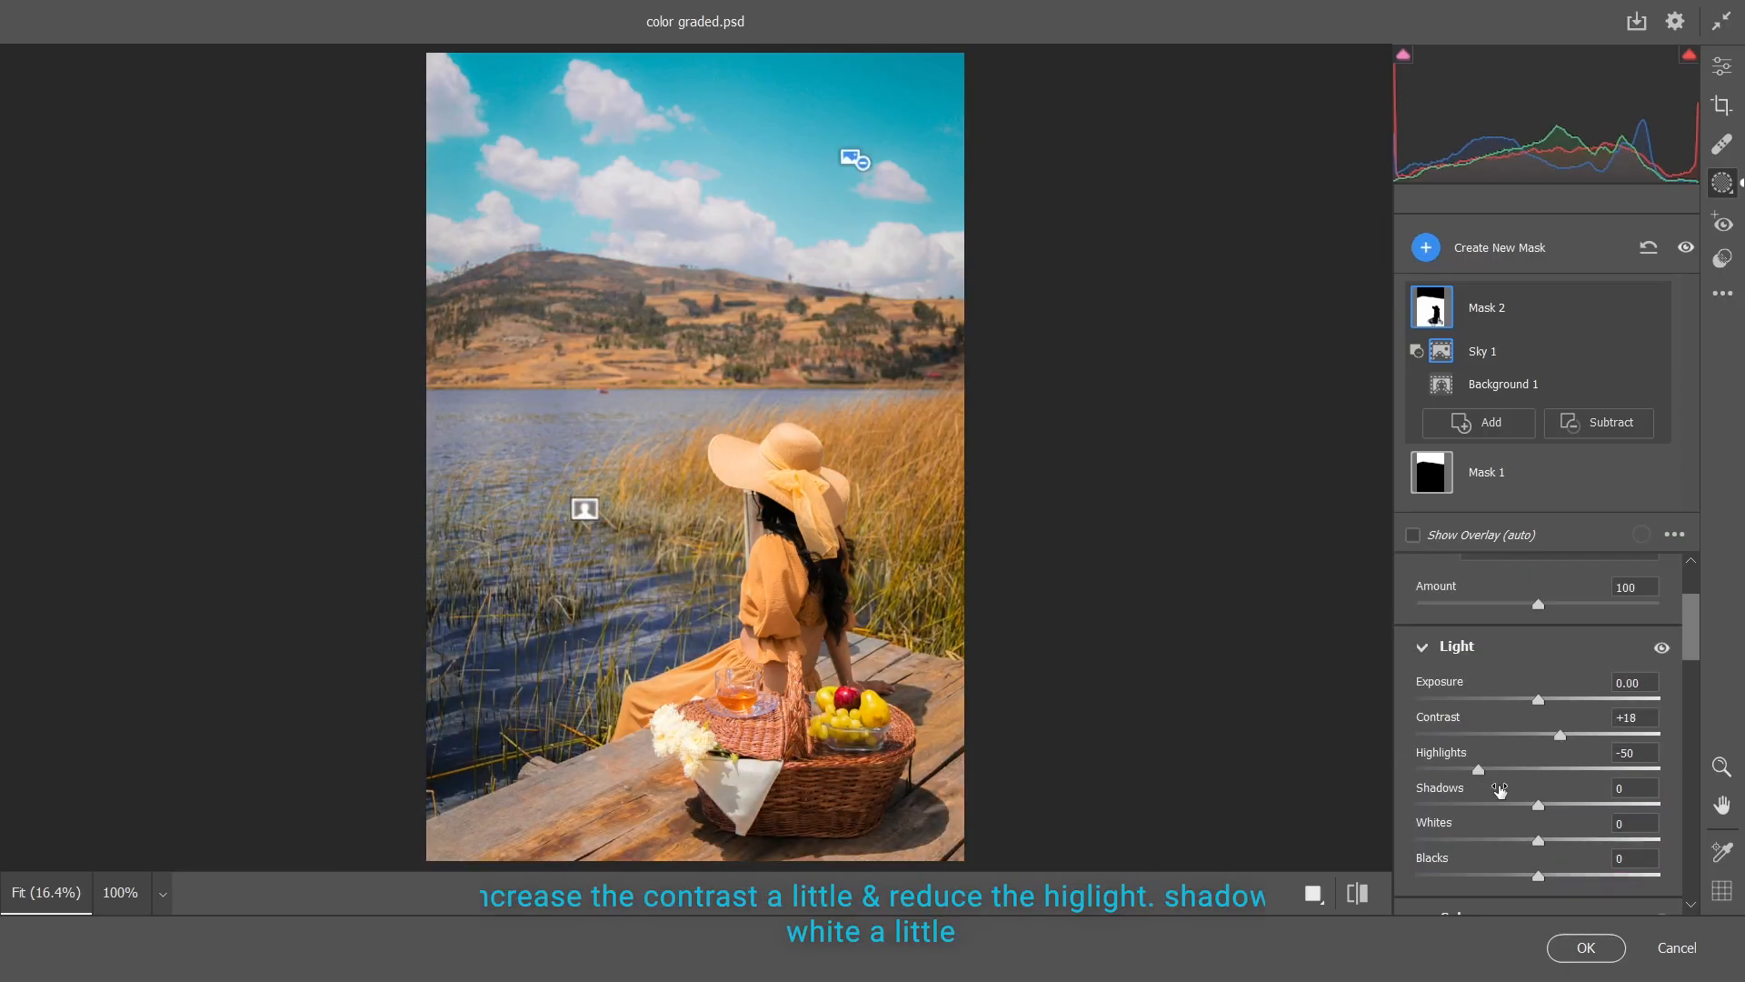
pyautogui.moveTo(1537, 805); pyautogui.dragTo(1528, 805)
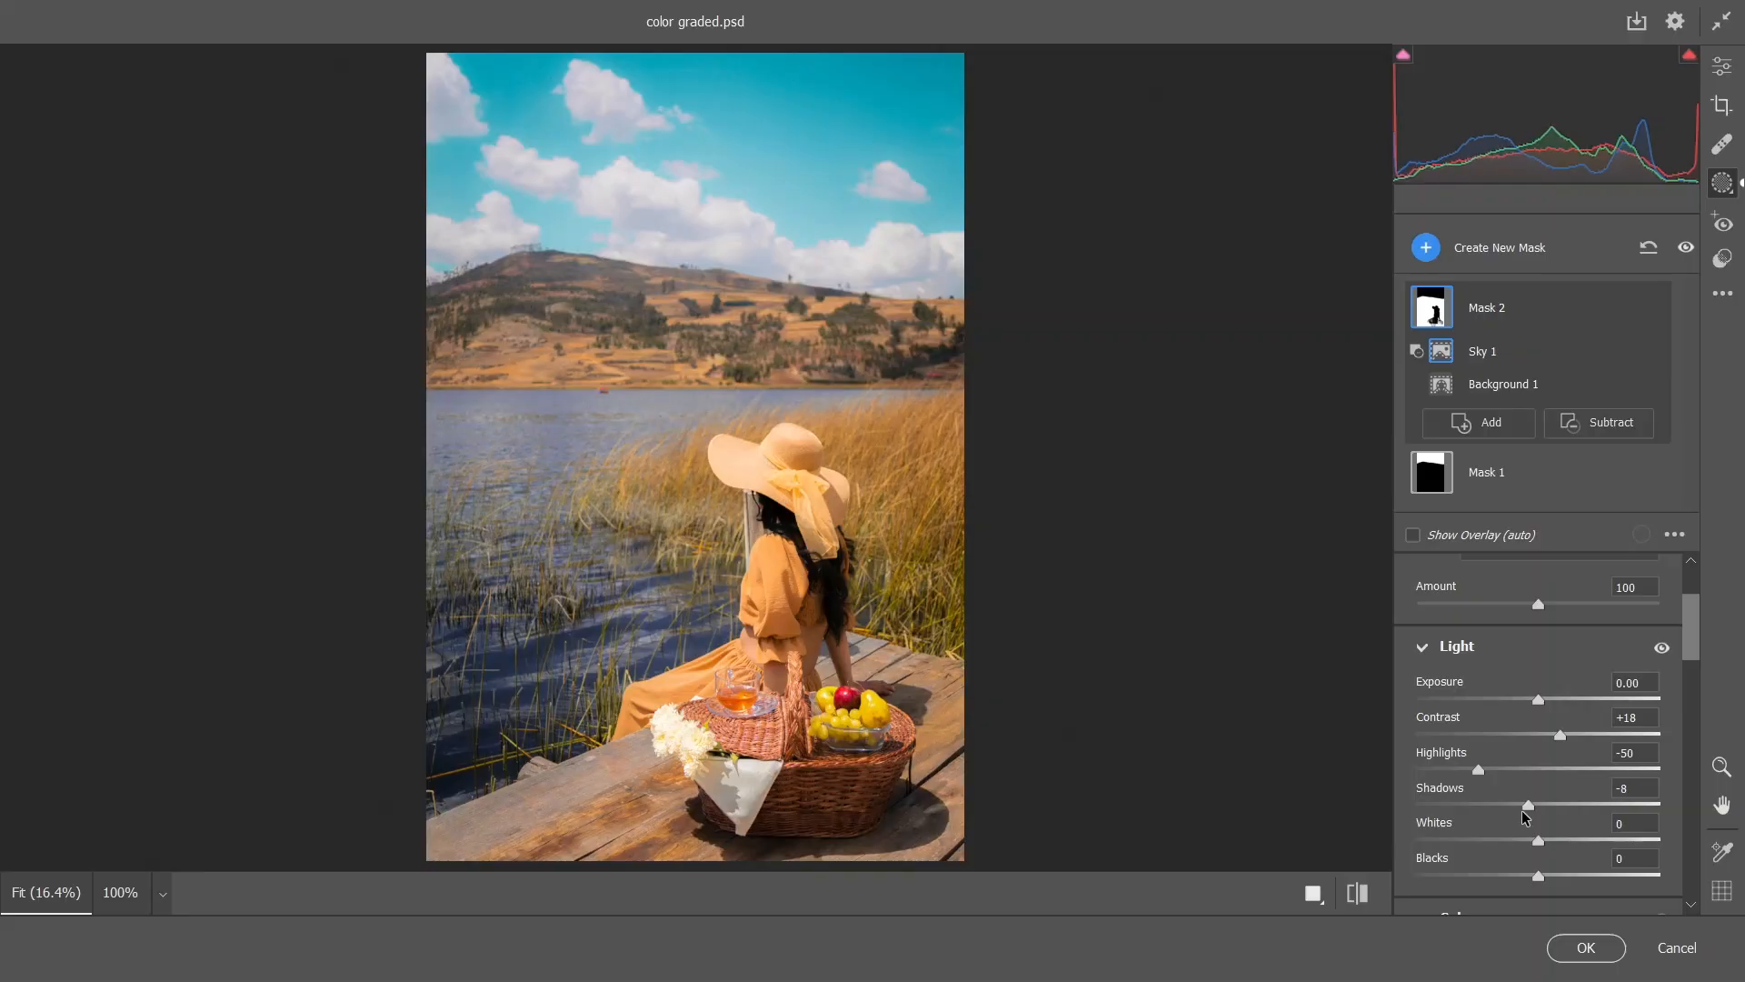
pyautogui.scroll(-5, 1536, 836)
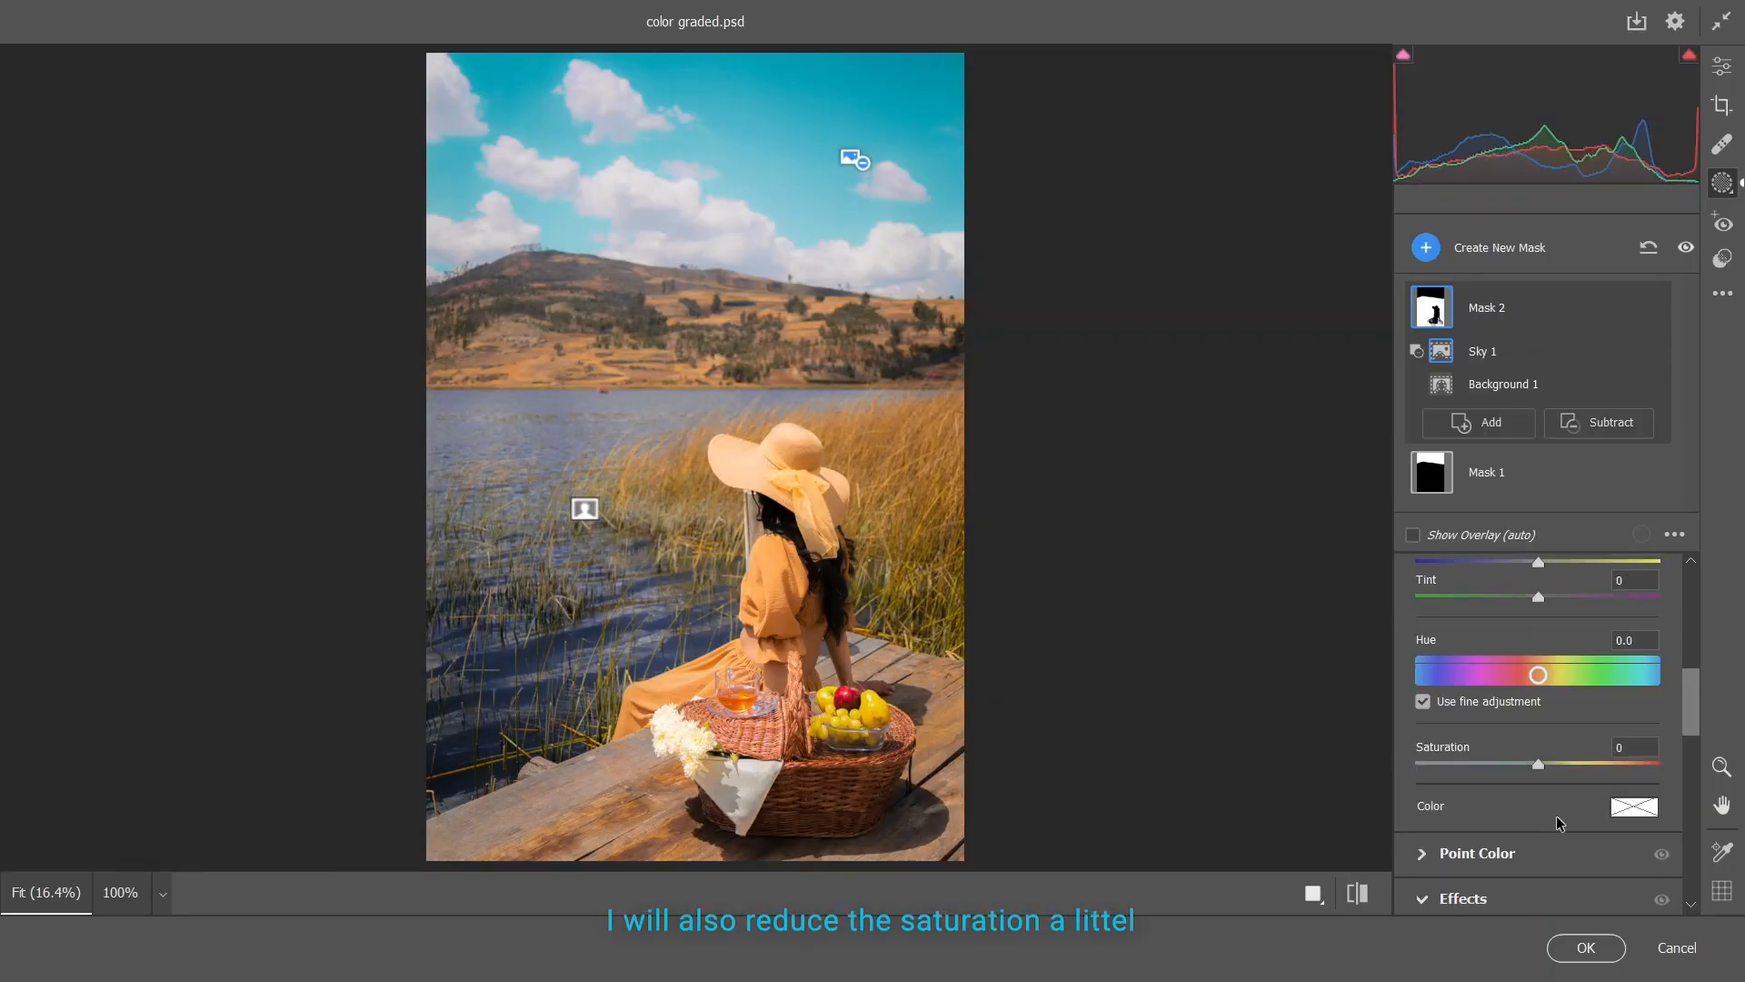
pyautogui.moveTo(1538, 764)
pyautogui.mouseDown()
pyautogui.moveTo(1500, 765)
pyautogui.moveTo(1524, 770)
pyautogui.mouseUp()
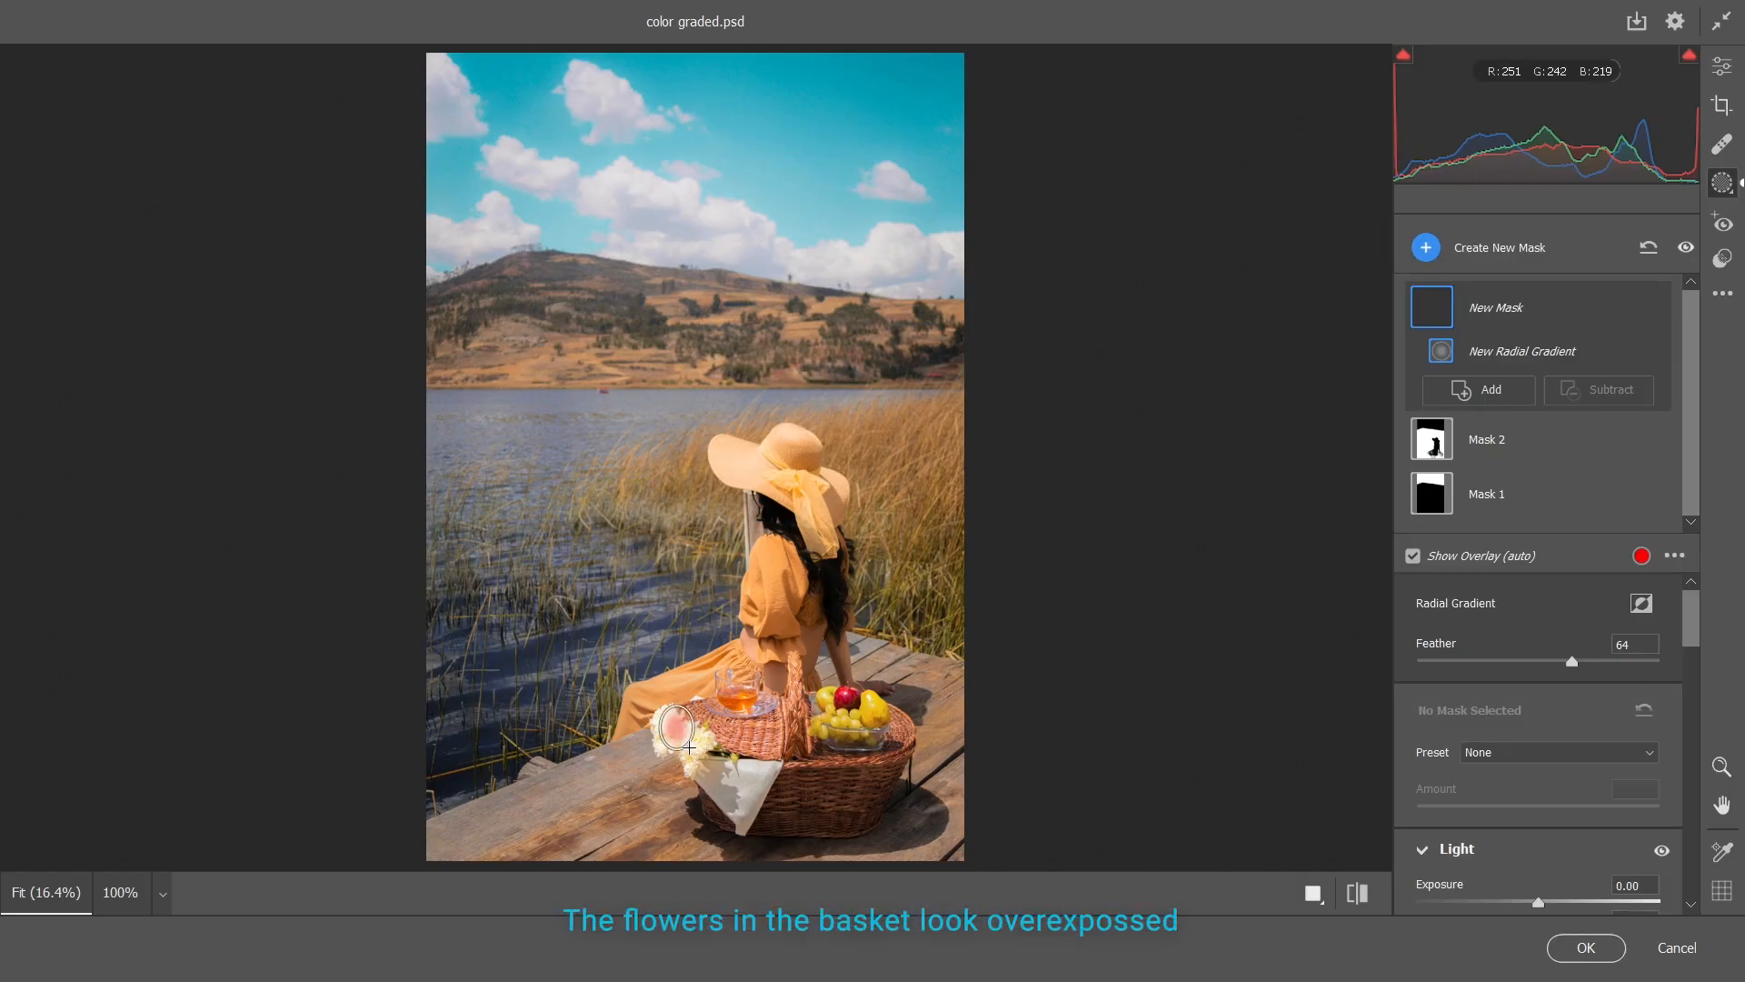
# Place a radial gradient mask over the white flowers on the basket and tilt it to fit them
pyautogui.moveTo(677, 728); pyautogui.dragTo(730, 756)
pyautogui.moveTo(747, 738); pyautogui.dragTo(720, 777)
pyautogui.moveTo(698, 710); pyautogui.dragTo(703, 709)
# Tone down the flowers with Contrast -52, Highlights -16 and Whites -19, and compare the image with and without the mask
pyautogui.scroll(-3, 1527, 682)
pyautogui.moveTo(1538, 770); pyautogui.dragTo(1515, 770)
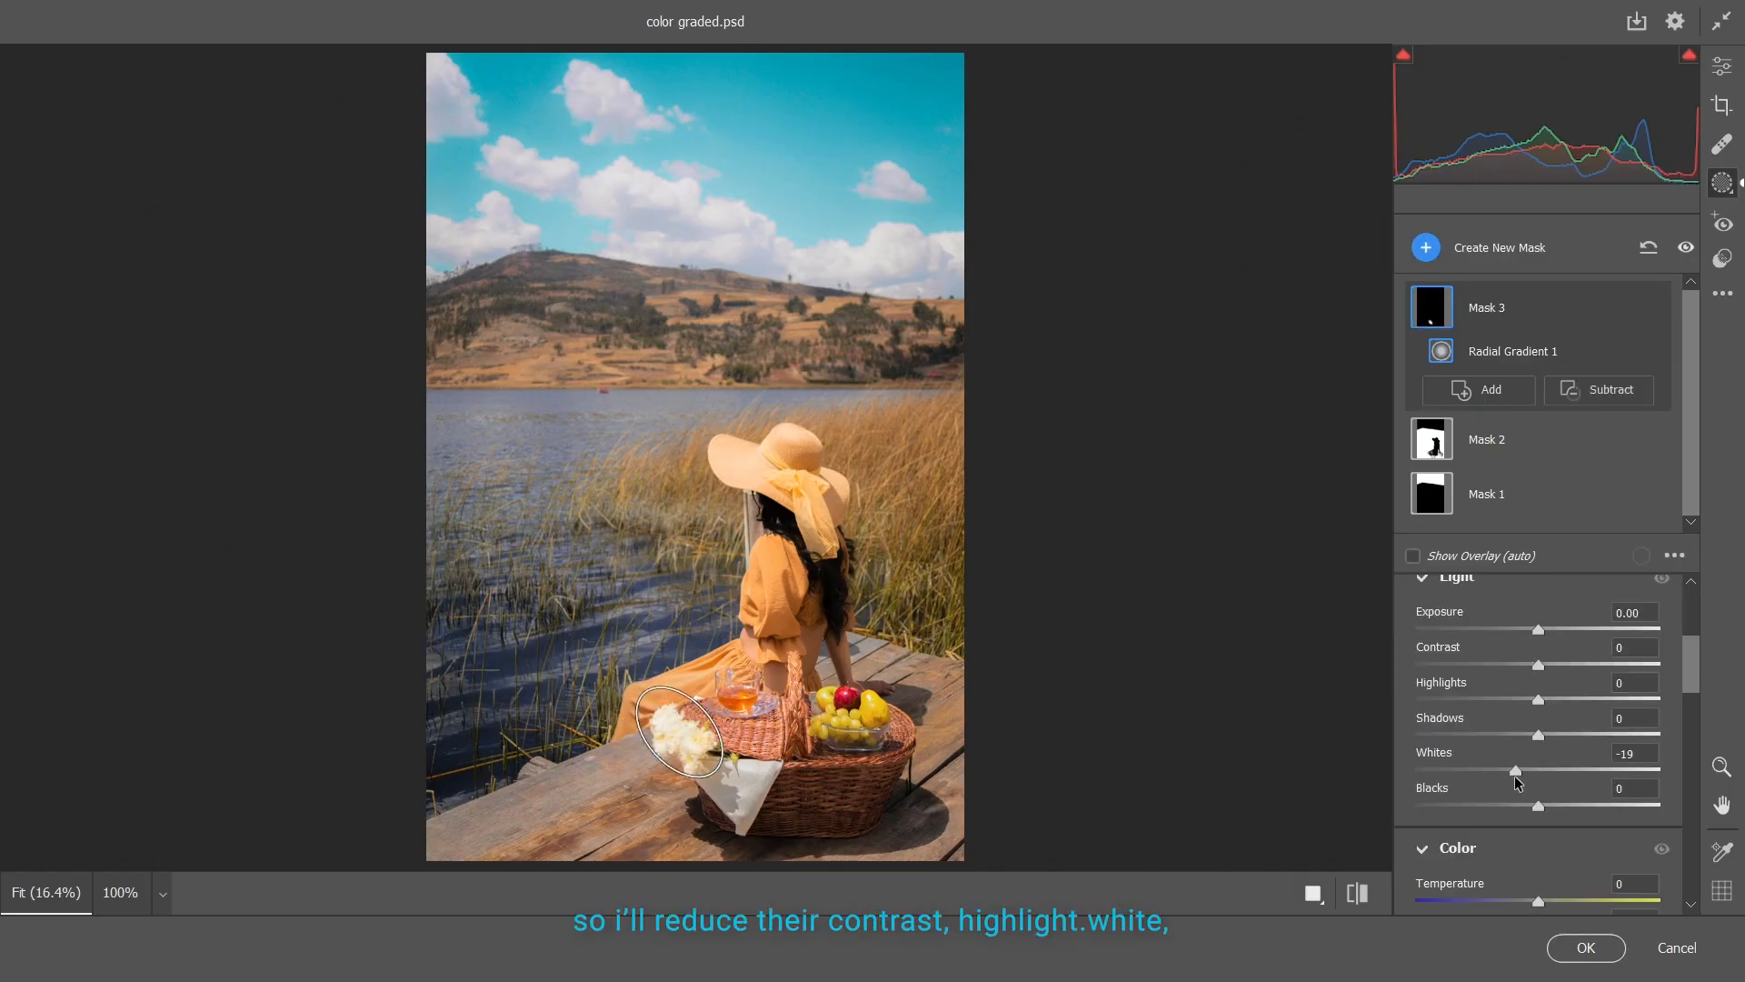
pyautogui.moveTo(1538, 665); pyautogui.dragTo(1520, 700)
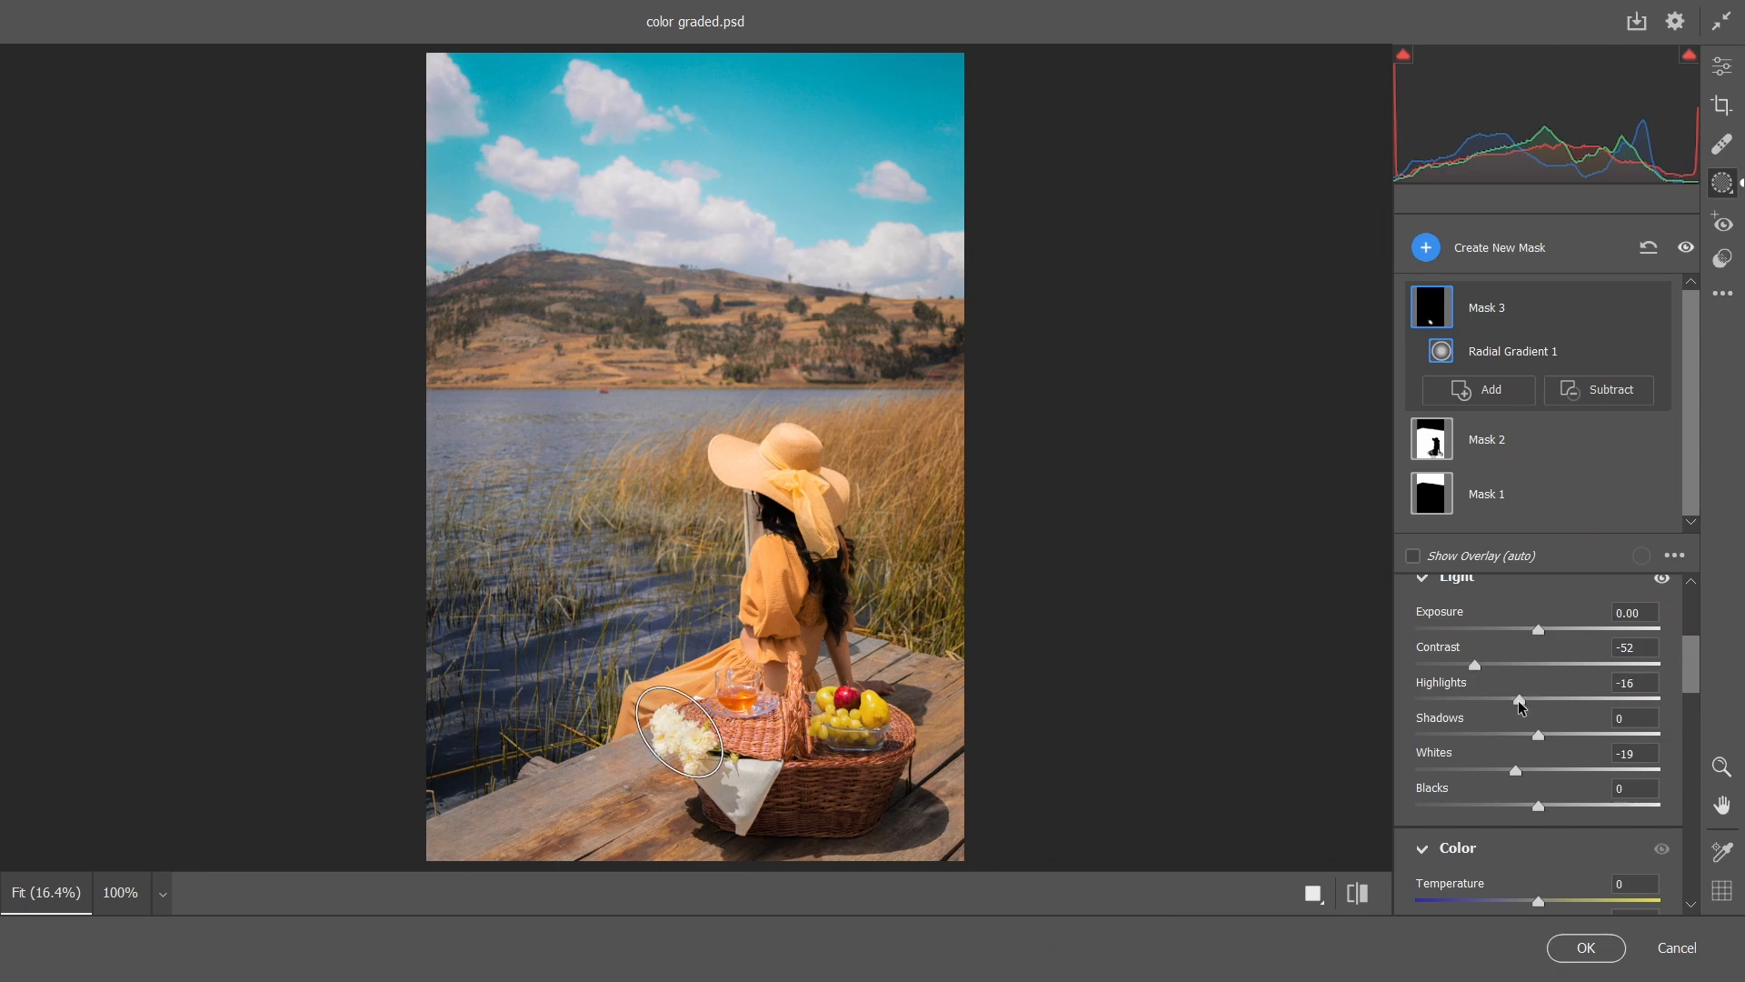
pyautogui.click(1652, 309)
pyautogui.click(1652, 309)
# Add a tilted radial gradient mask over the shaded mountain slope and subtract the sky from it
pyautogui.click(1463, 247)
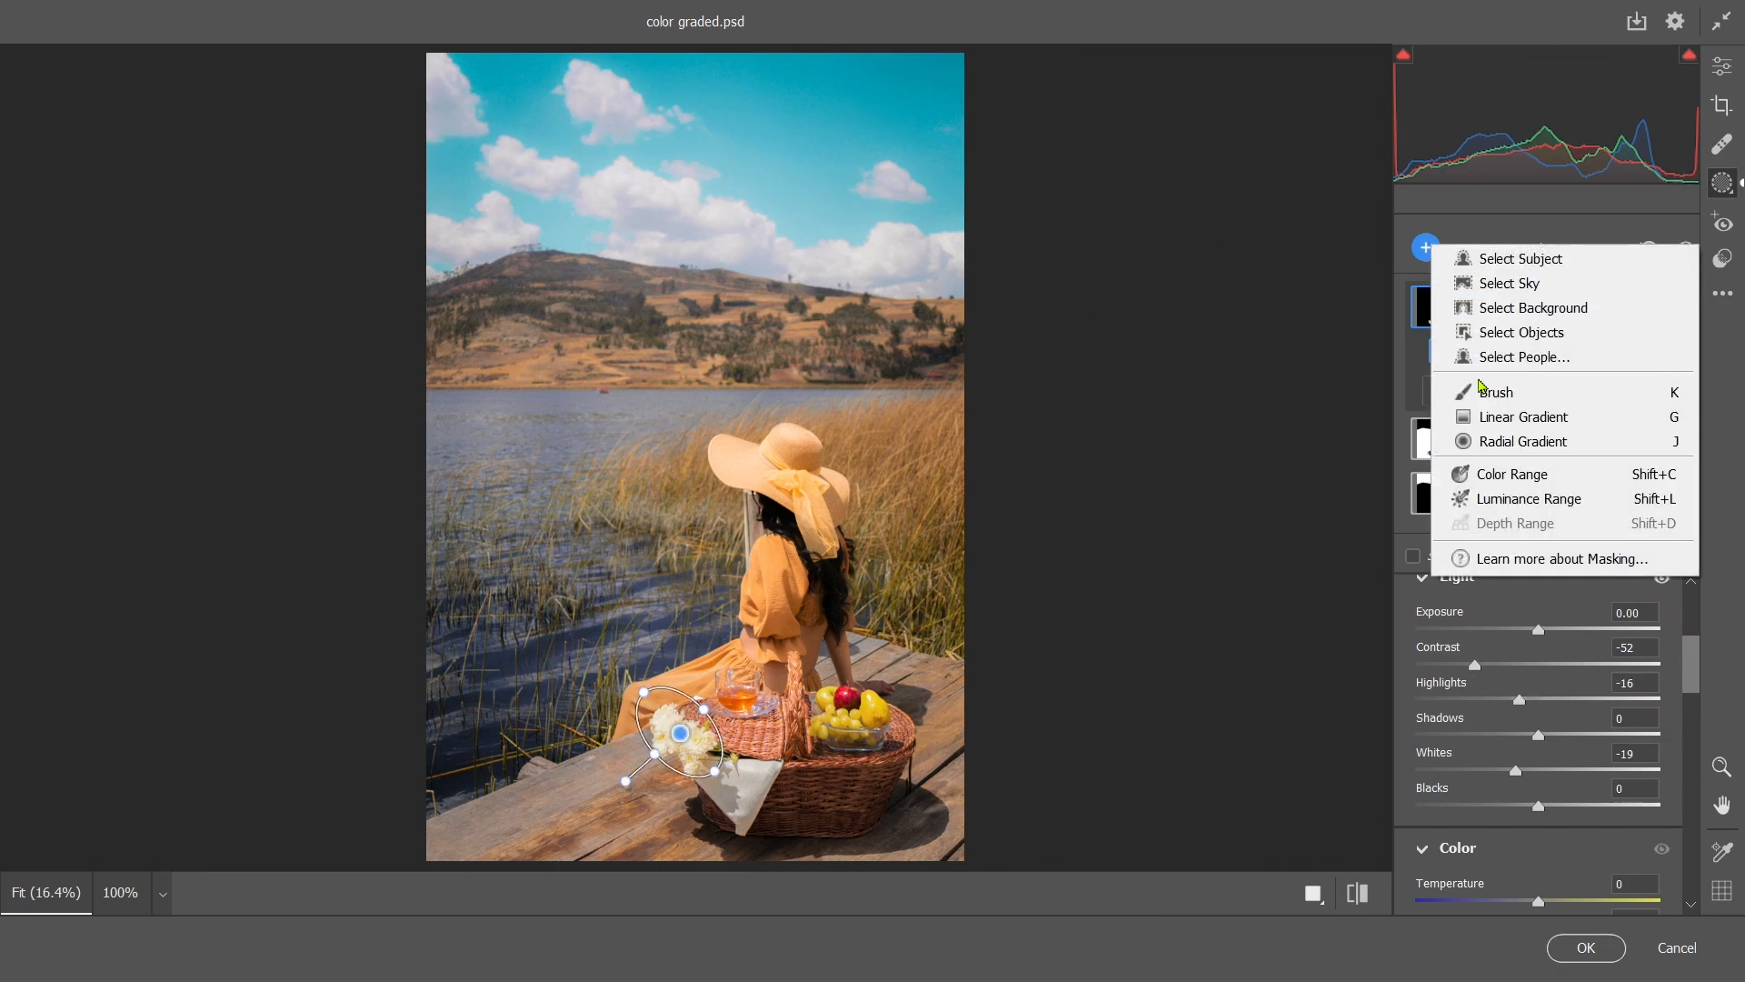
pyautogui.click(1491, 444)
pyautogui.moveTo(494, 283); pyautogui.dragTo(692, 334)
pyautogui.moveTo(706, 280)
pyautogui.mouseDown()
pyautogui.moveTo(686, 182)
pyautogui.moveTo(728, 217)
pyautogui.mouseUp()
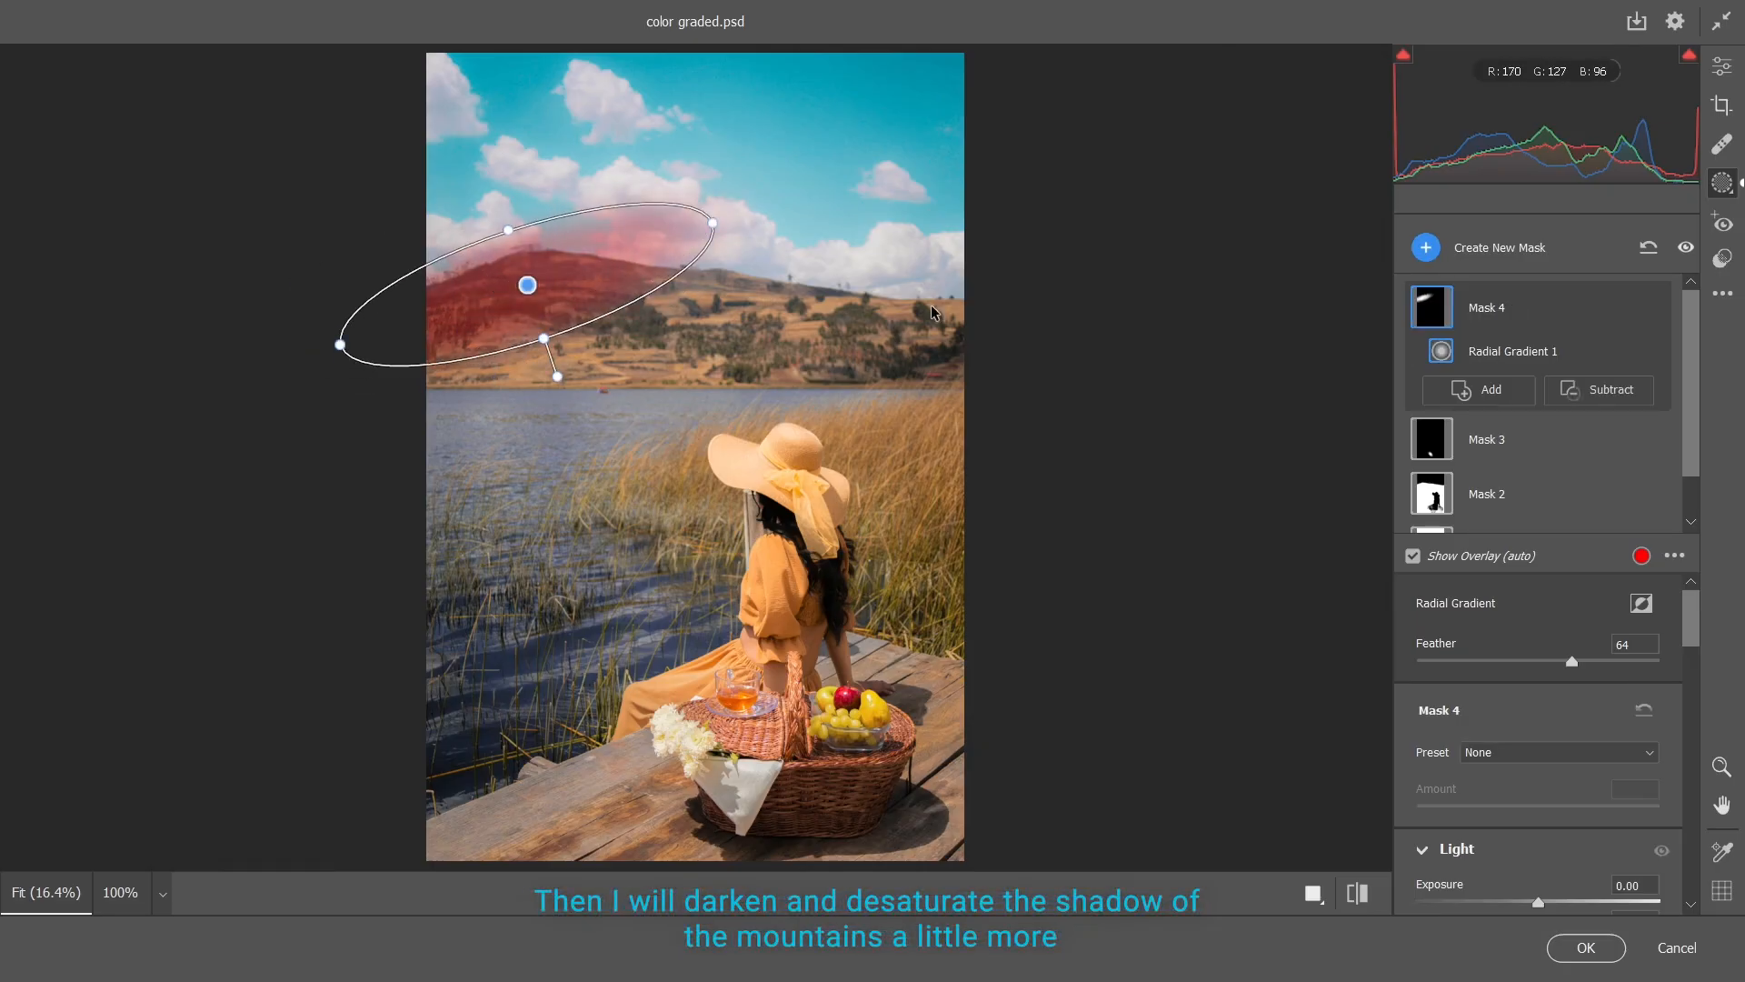
pyautogui.click(1598, 393)
pyautogui.click(1602, 425)
# Darken the shaded slope with Contrast +44, Highlights -49, Shadows -35 and Whites -19
pyautogui.scroll(-3, 1545, 709)
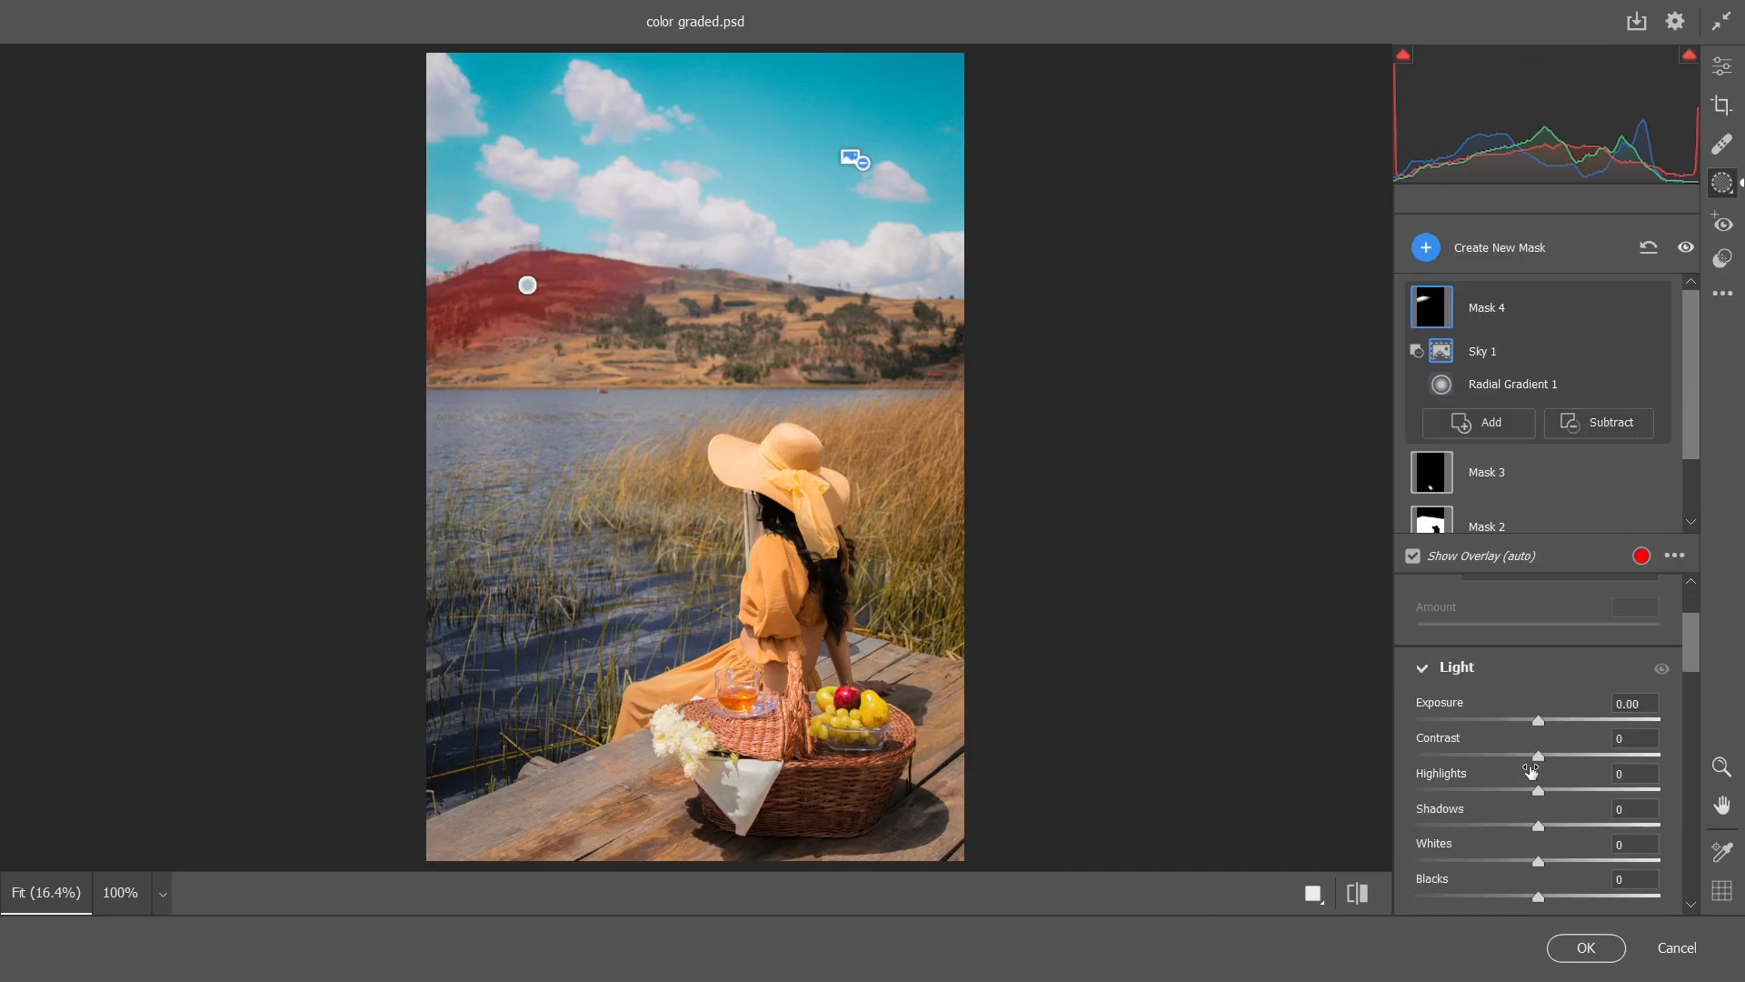
pyautogui.moveTo(1538, 756); pyautogui.dragTo(1590, 757)
pyautogui.click(1497, 826)
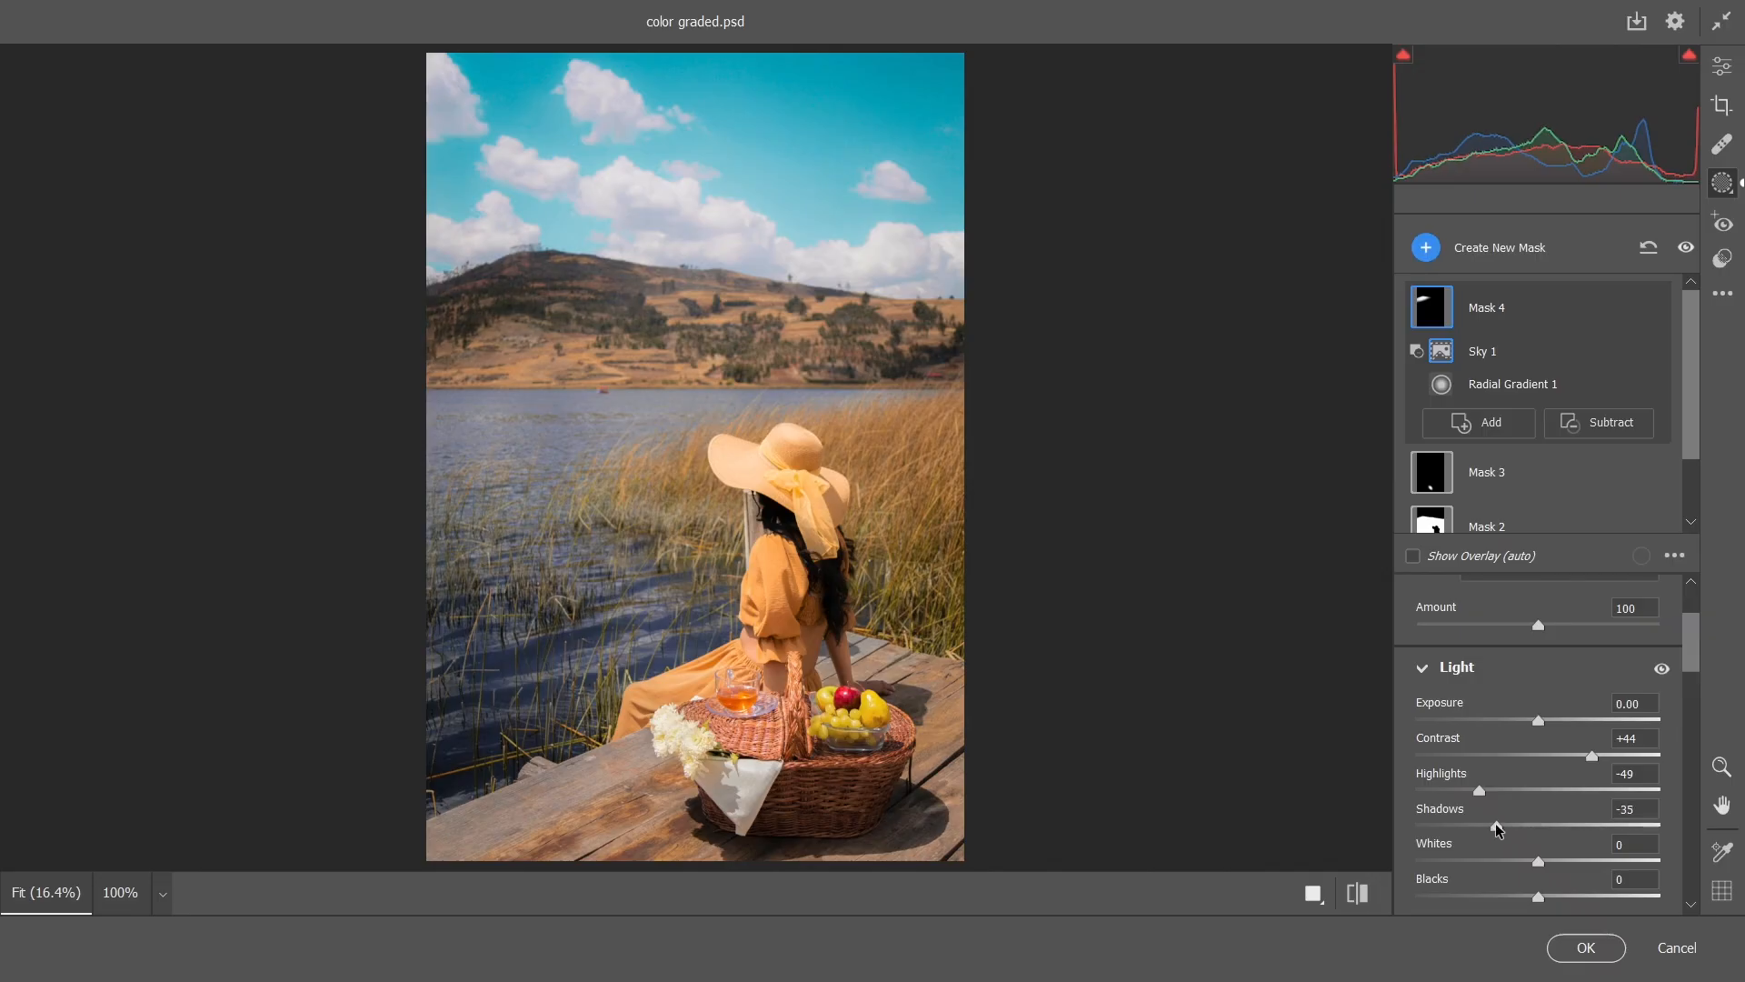
# Add a wide tilted radial gradient mask over the sunlit hillside above the lake
pyautogui.click(1425, 247)
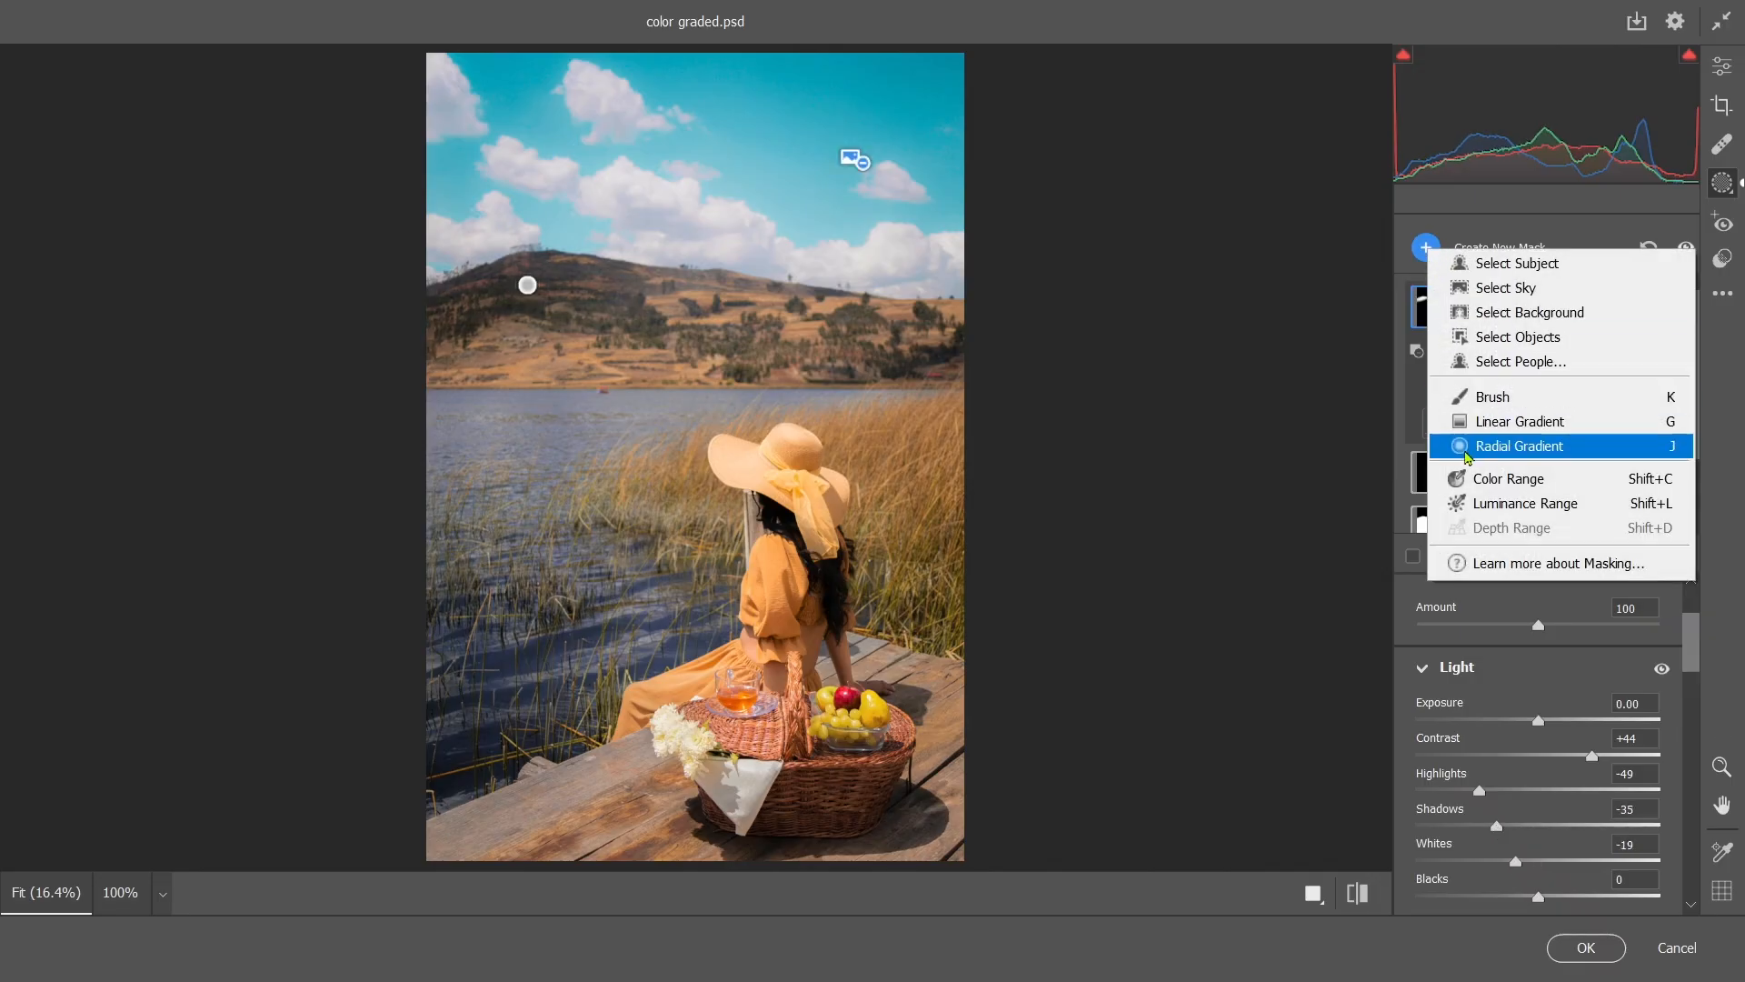
pyautogui.click(1504, 445)
pyautogui.moveTo(686, 356)
pyautogui.mouseDown()
pyautogui.moveTo(1025, 373)
pyautogui.moveTo(1020, 310)
pyautogui.moveTo(710, 337)
pyautogui.mouseUp()
pyautogui.moveTo(435, 387); pyautogui.dragTo(426, 389)
# Set the sunlit hillside's Contrast to +21 and Highlights to +16, and raise its Whites and Saturation slightly
pyautogui.scroll(-3, 1535, 668)
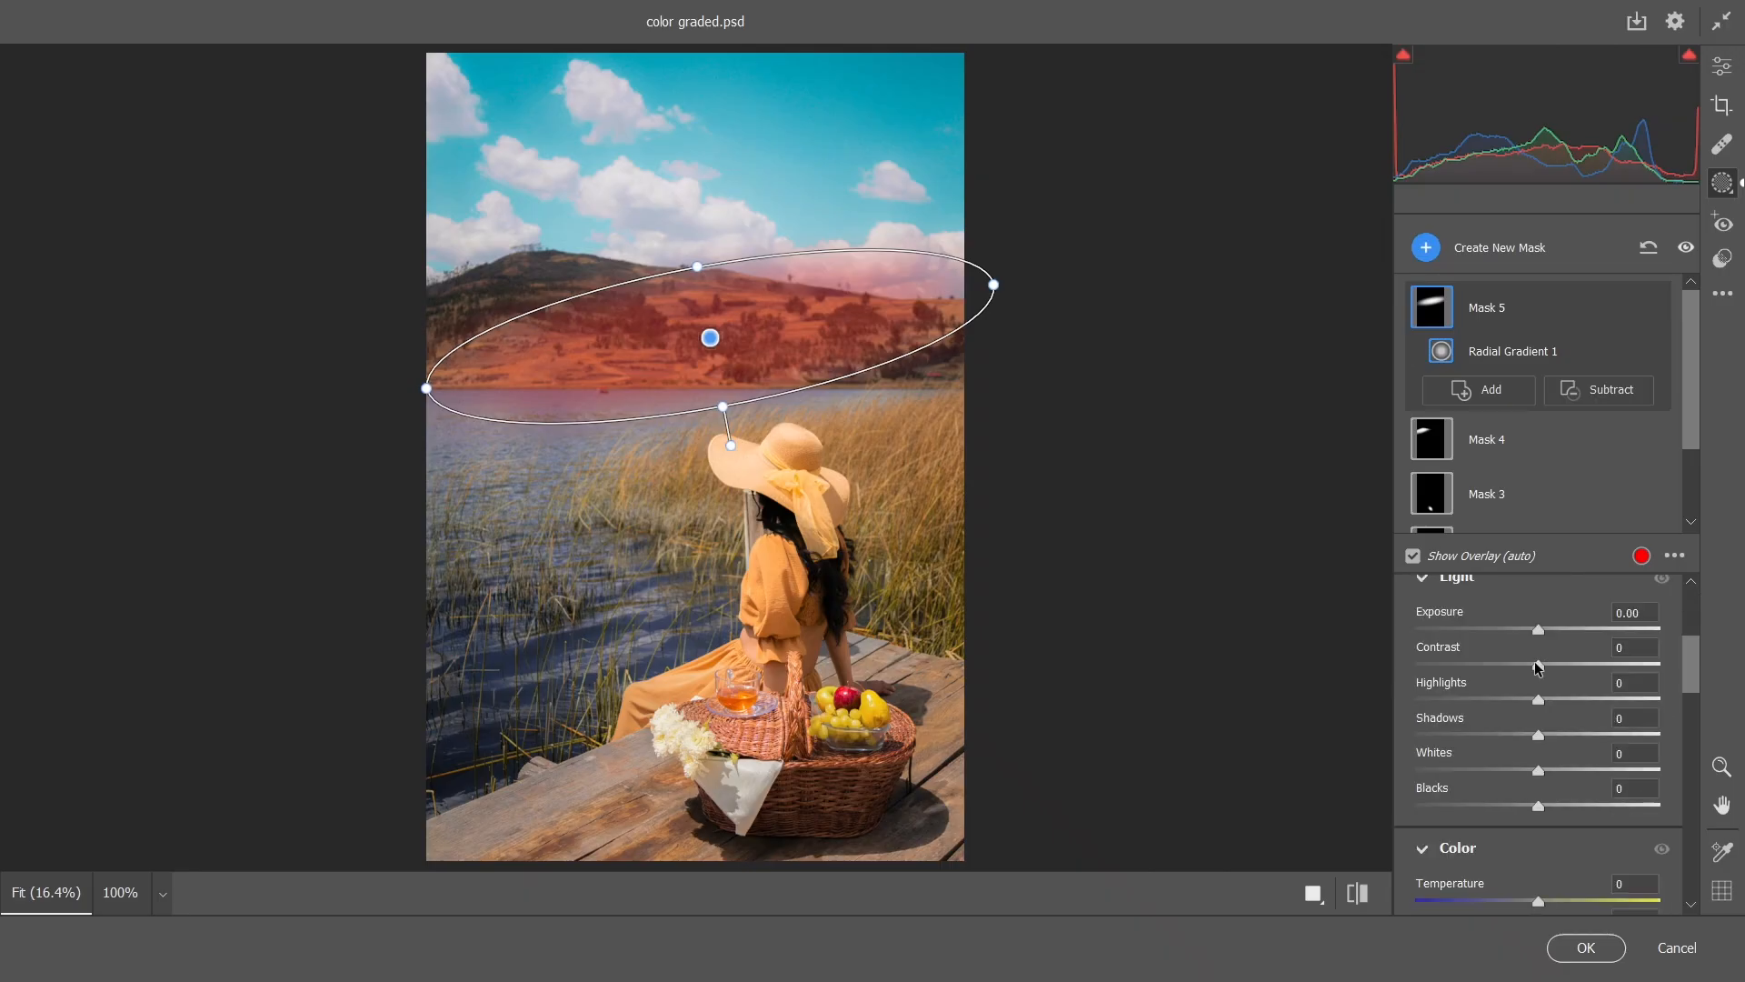
pyautogui.moveTo(1538, 667); pyautogui.dragTo(1562, 669)
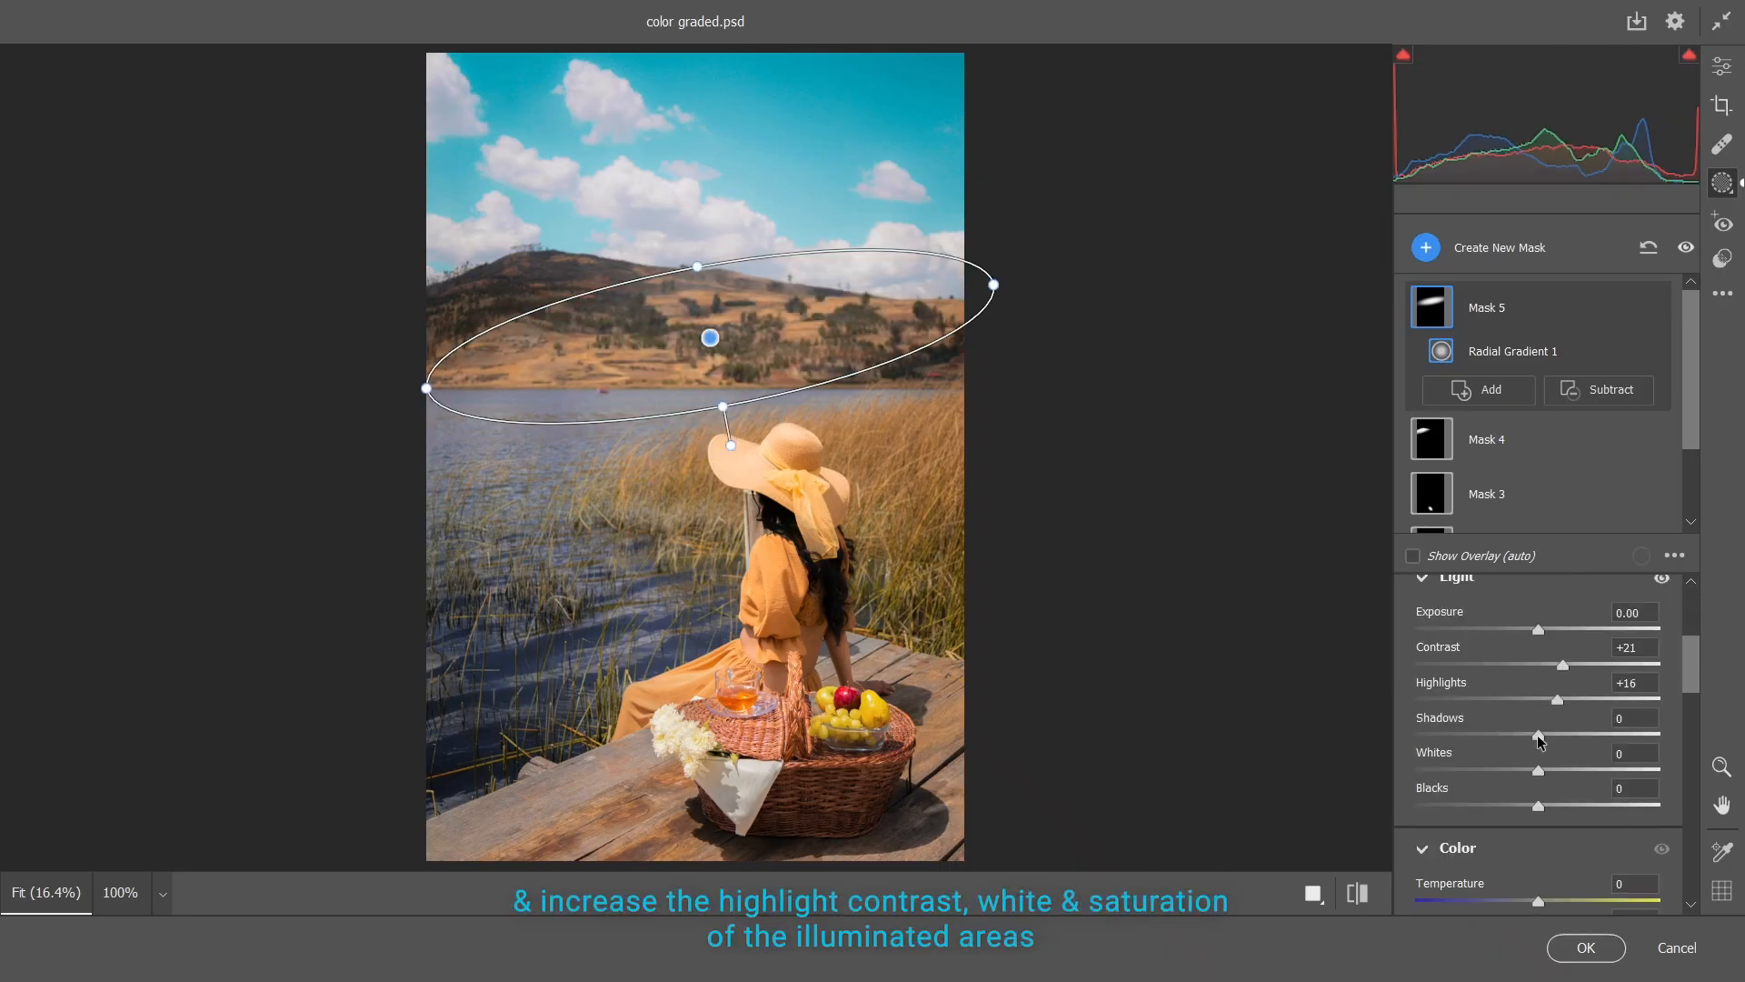
pyautogui.moveTo(1538, 736); pyautogui.dragTo(1553, 772)
pyautogui.scroll(-3, 1551, 773)
pyautogui.moveTo(1538, 831); pyautogui.dragTo(1570, 835)
pyautogui.scroll(-2, 1570, 834)
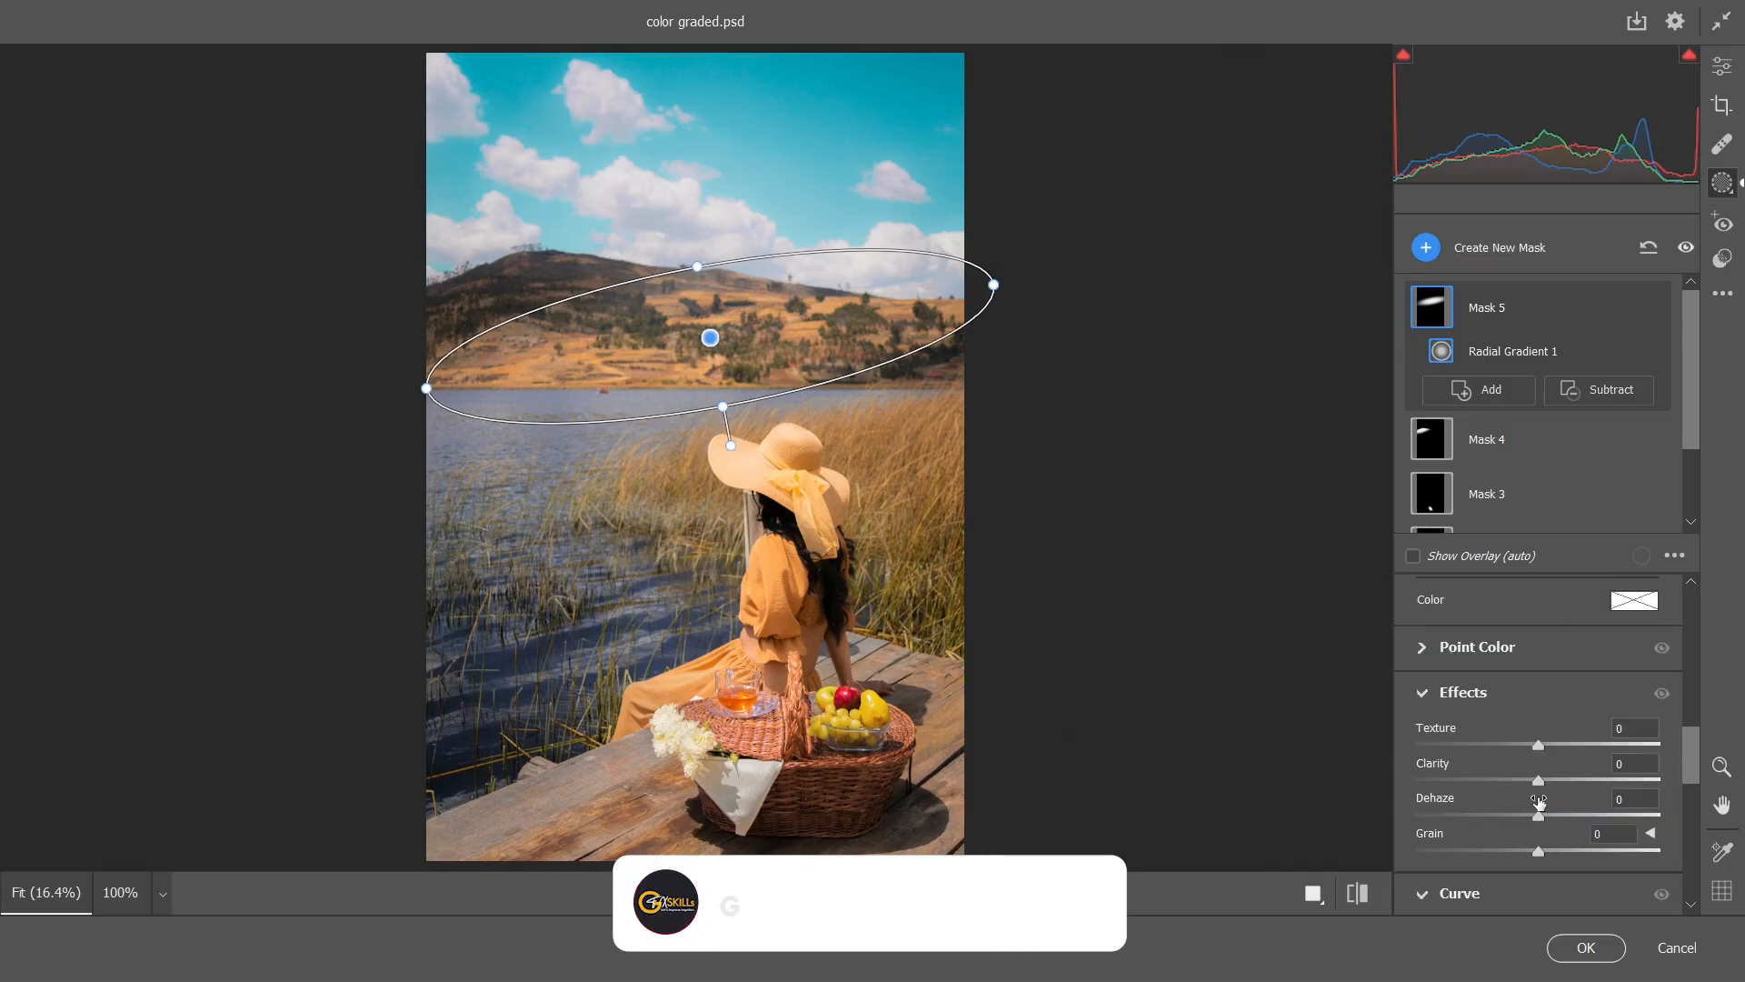
# Add a small tilted radial gradient mask over the dark foot of the hills at the photo's right edge
pyautogui.scroll(3, 1536, 799)
pyautogui.scroll(3, 1538, 802)
pyautogui.click(1426, 247)
pyautogui.click(1490, 447)
pyautogui.moveTo(924, 367); pyautogui.dragTo(1008, 384)
pyautogui.moveTo(1062, 368); pyautogui.dragTo(1059, 336)
pyautogui.moveTo(924, 367); pyautogui.dragTo(940, 358)
# Set this small hill mask's Contrast to +14, Highlights to -16, Shadows to -22 and Whites to -7
pyautogui.scroll(-3, 1524, 728)
pyautogui.moveTo(1538, 665); pyautogui.dragTo(1555, 666)
pyautogui.moveTo(1538, 700); pyautogui.dragTo(1529, 770)
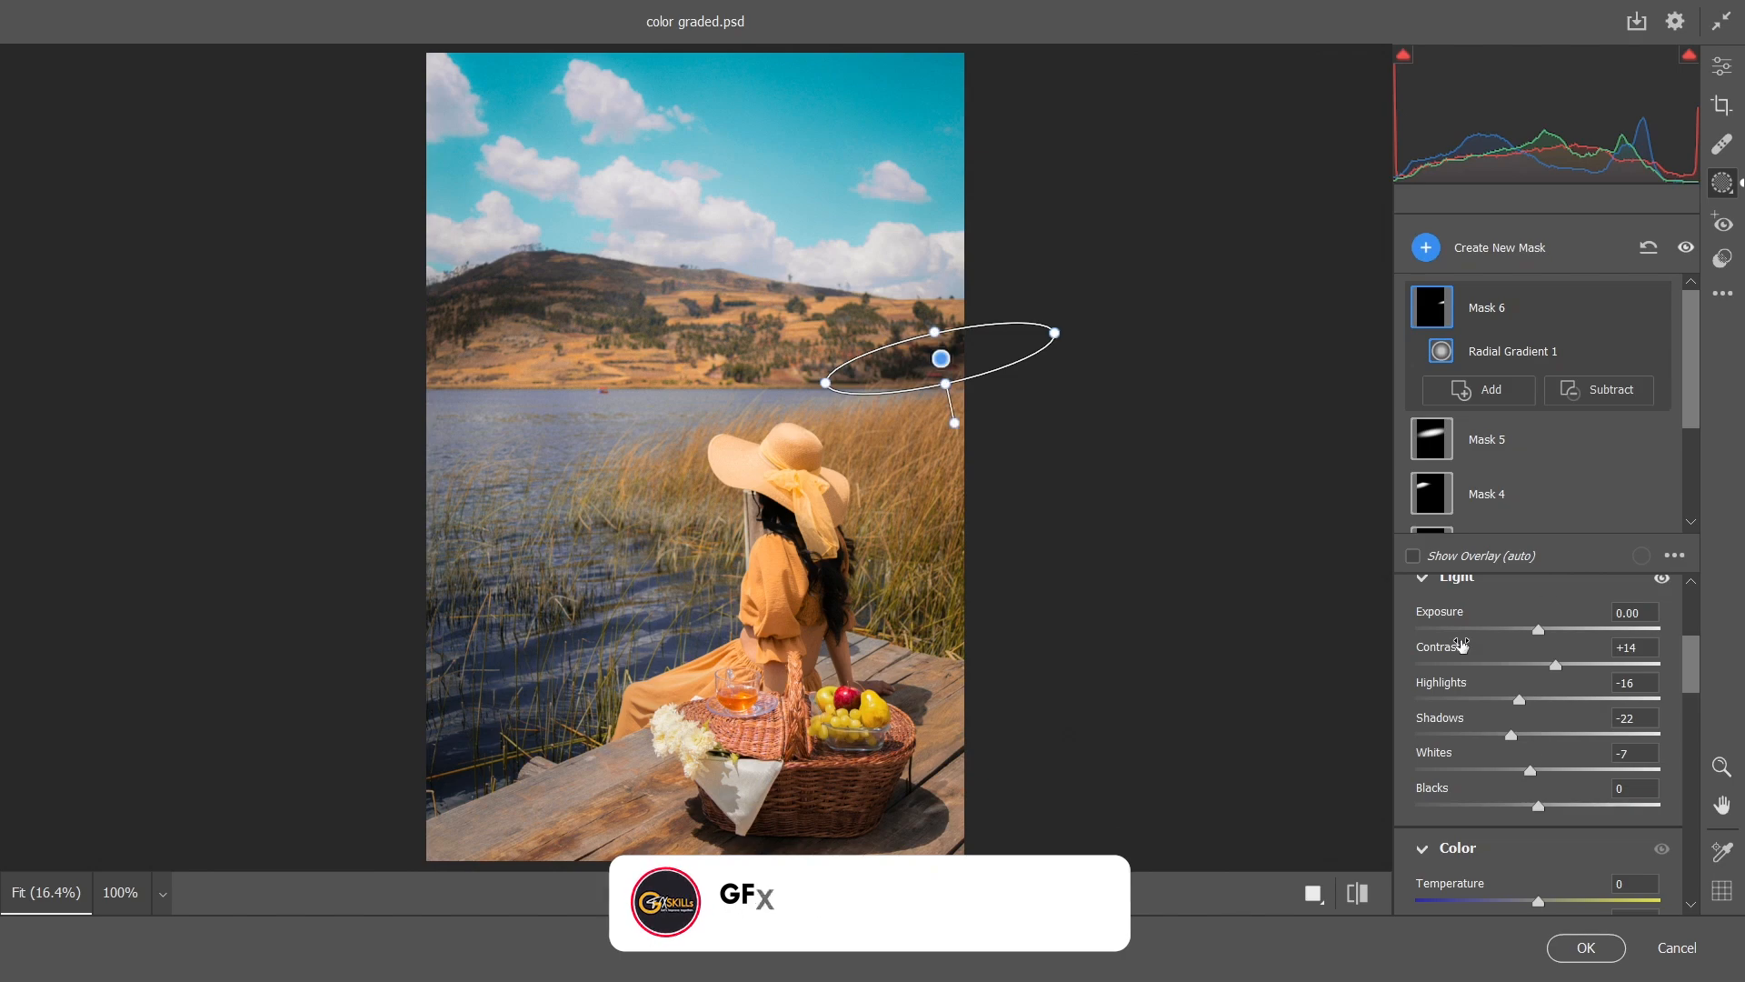
# Add a linear gradient mask rising diagonally from the photo's lower-left corner and subtract the subject from it
pyautogui.click(1427, 247)
pyautogui.click(1500, 417)
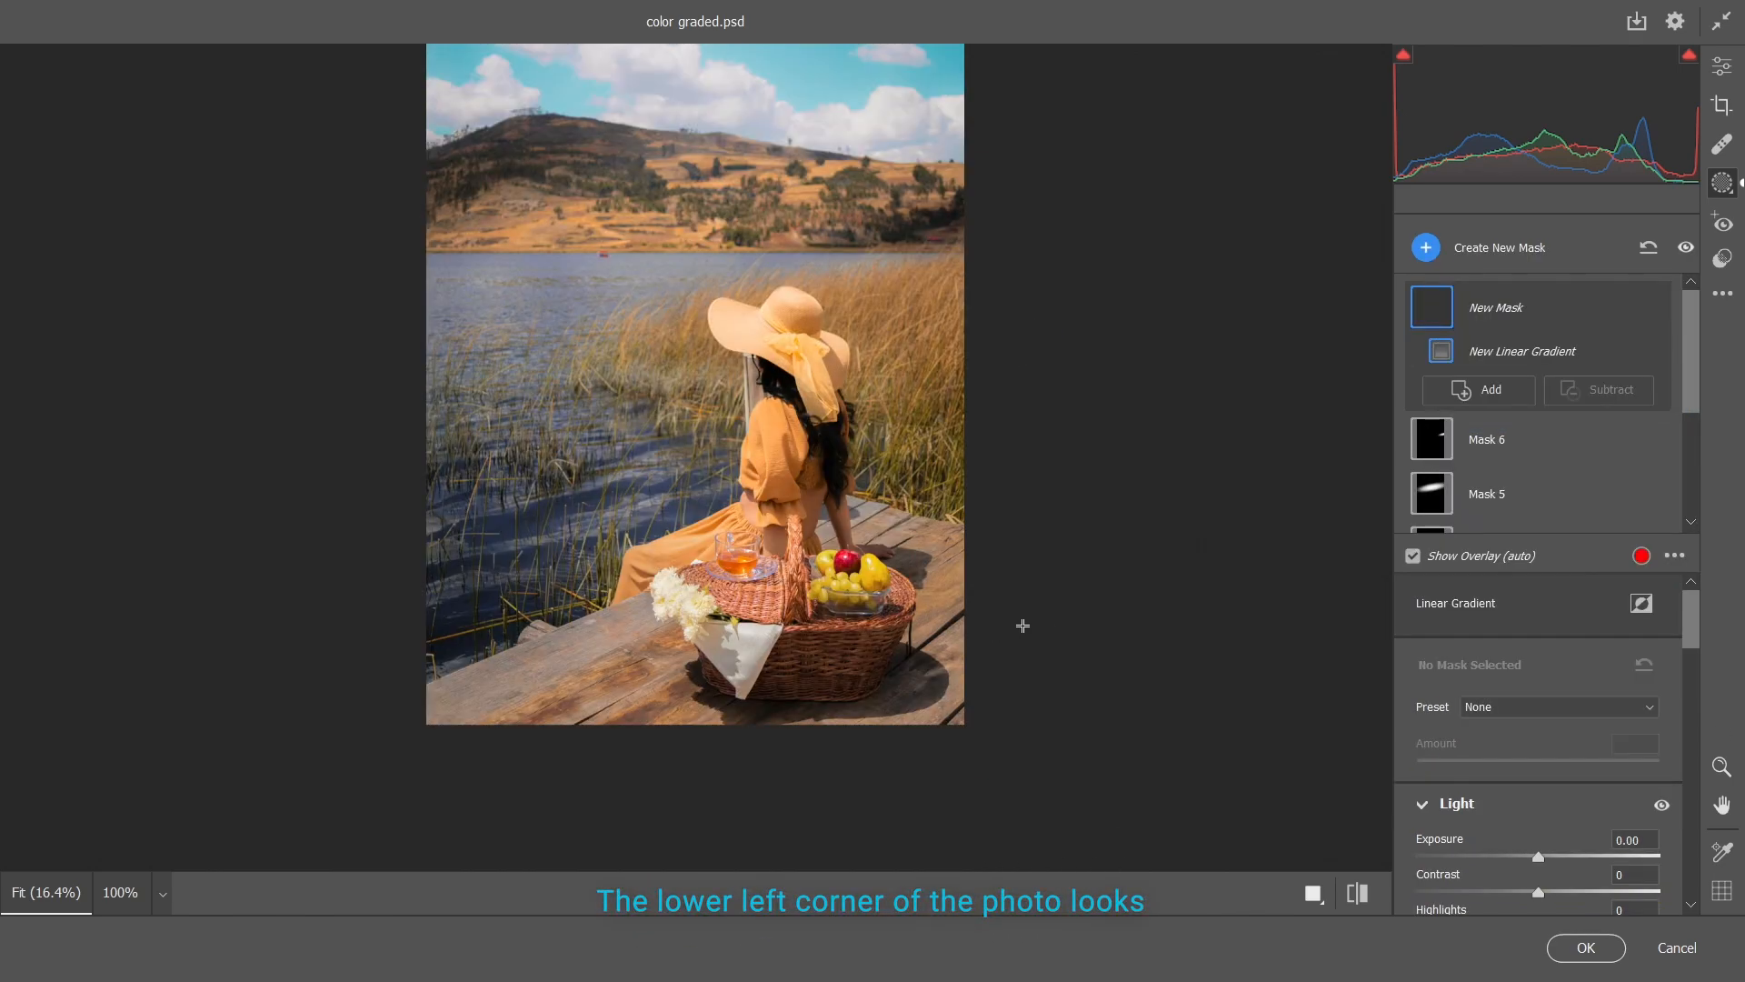
pyautogui.moveTo(387, 693); pyautogui.dragTo(631, 58)
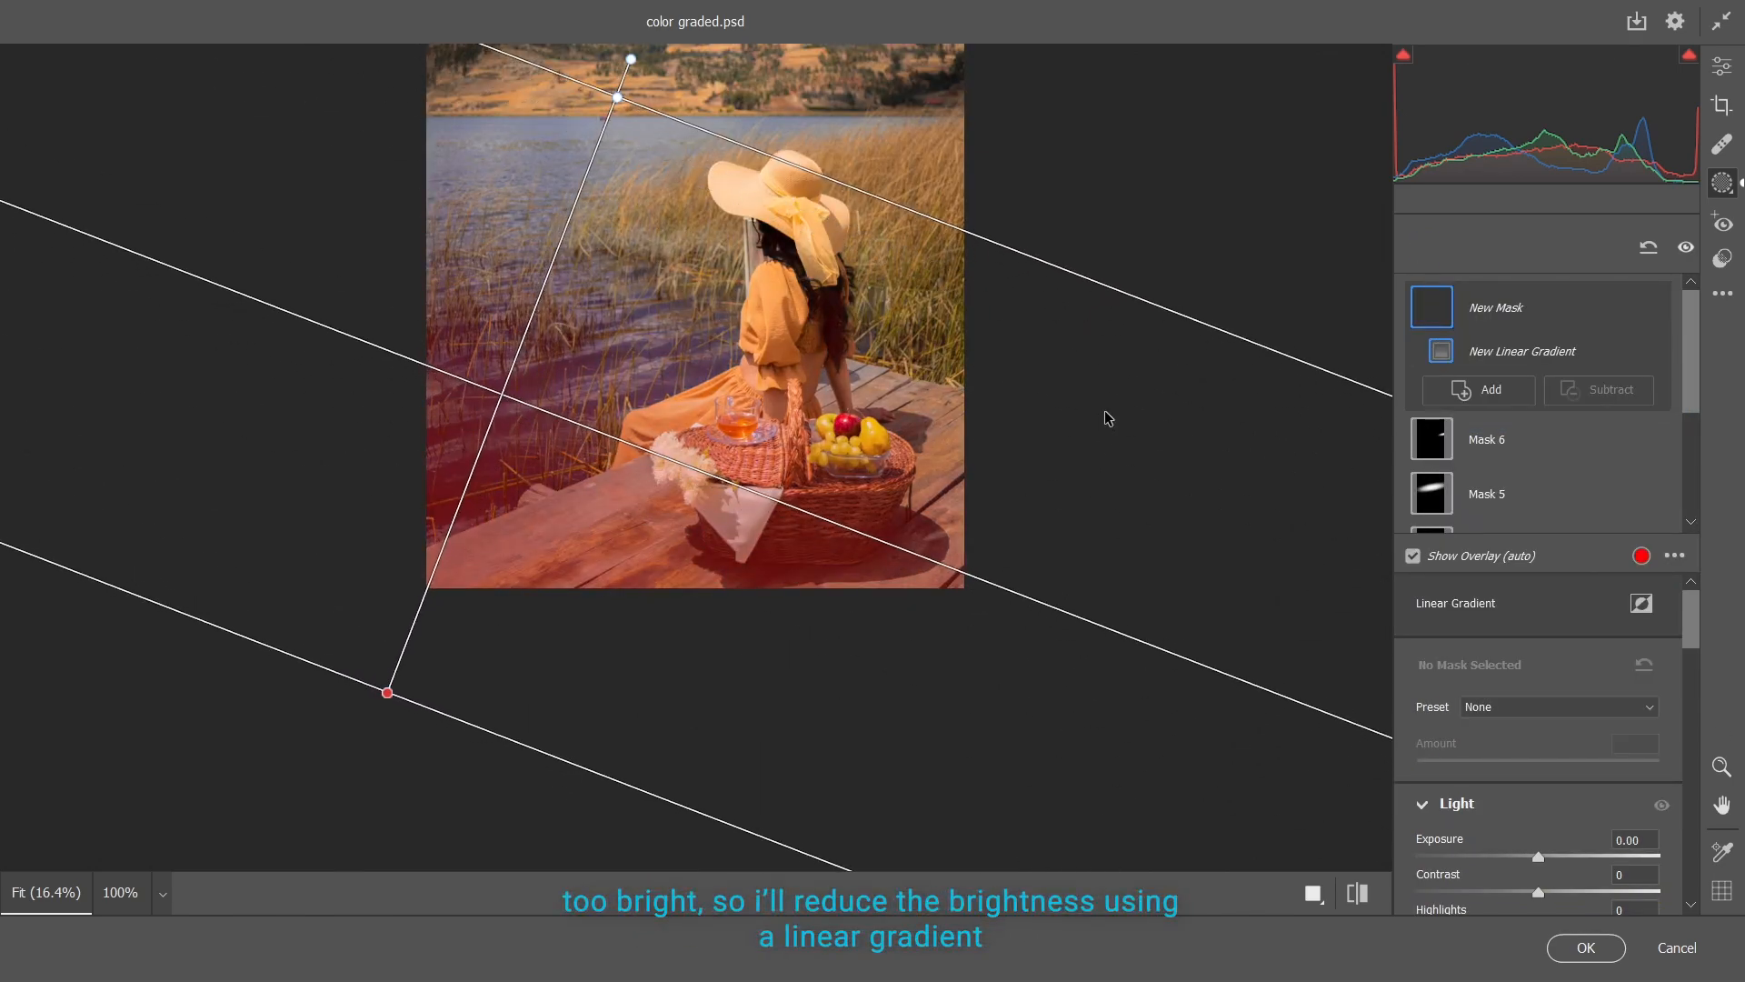
pyautogui.click(1586, 389)
pyautogui.click(1600, 400)
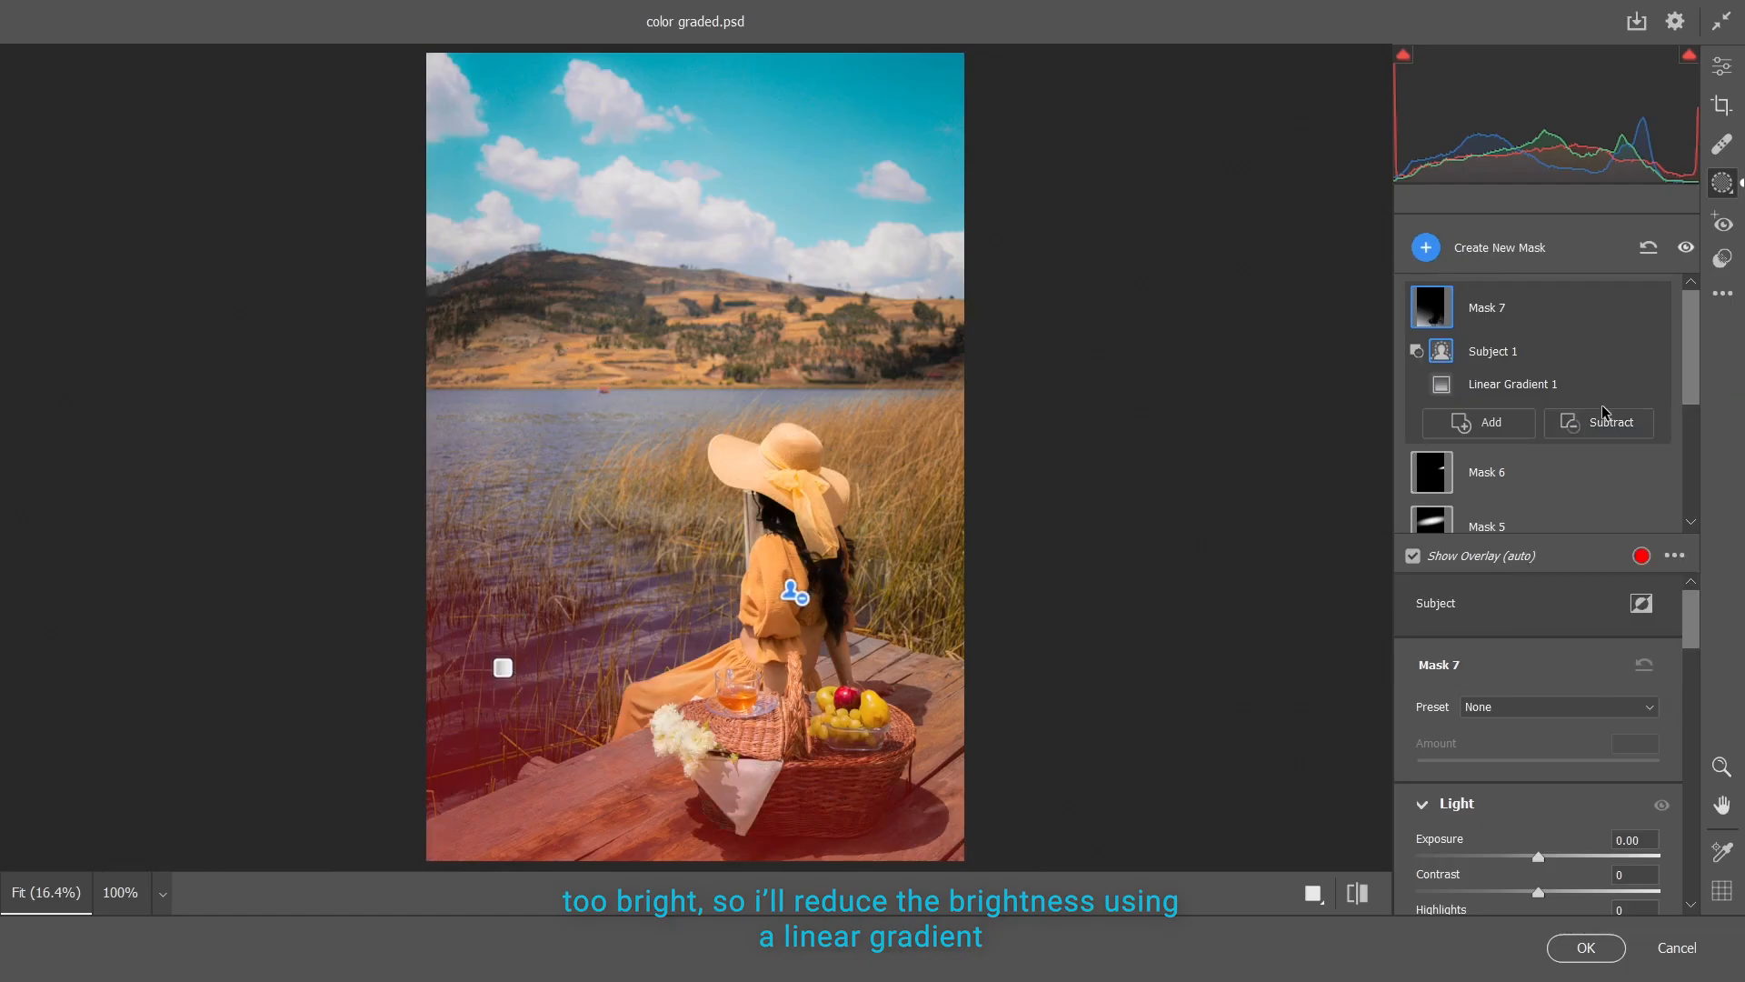
# Darken the lower-left area with Contrast +21, Highlights -19, Shadows -28 and Whites -29, and set its Saturation to -12
pyautogui.scroll(-4, 1583, 773)
pyautogui.moveTo(1538, 620); pyautogui.dragTo(1563, 623)
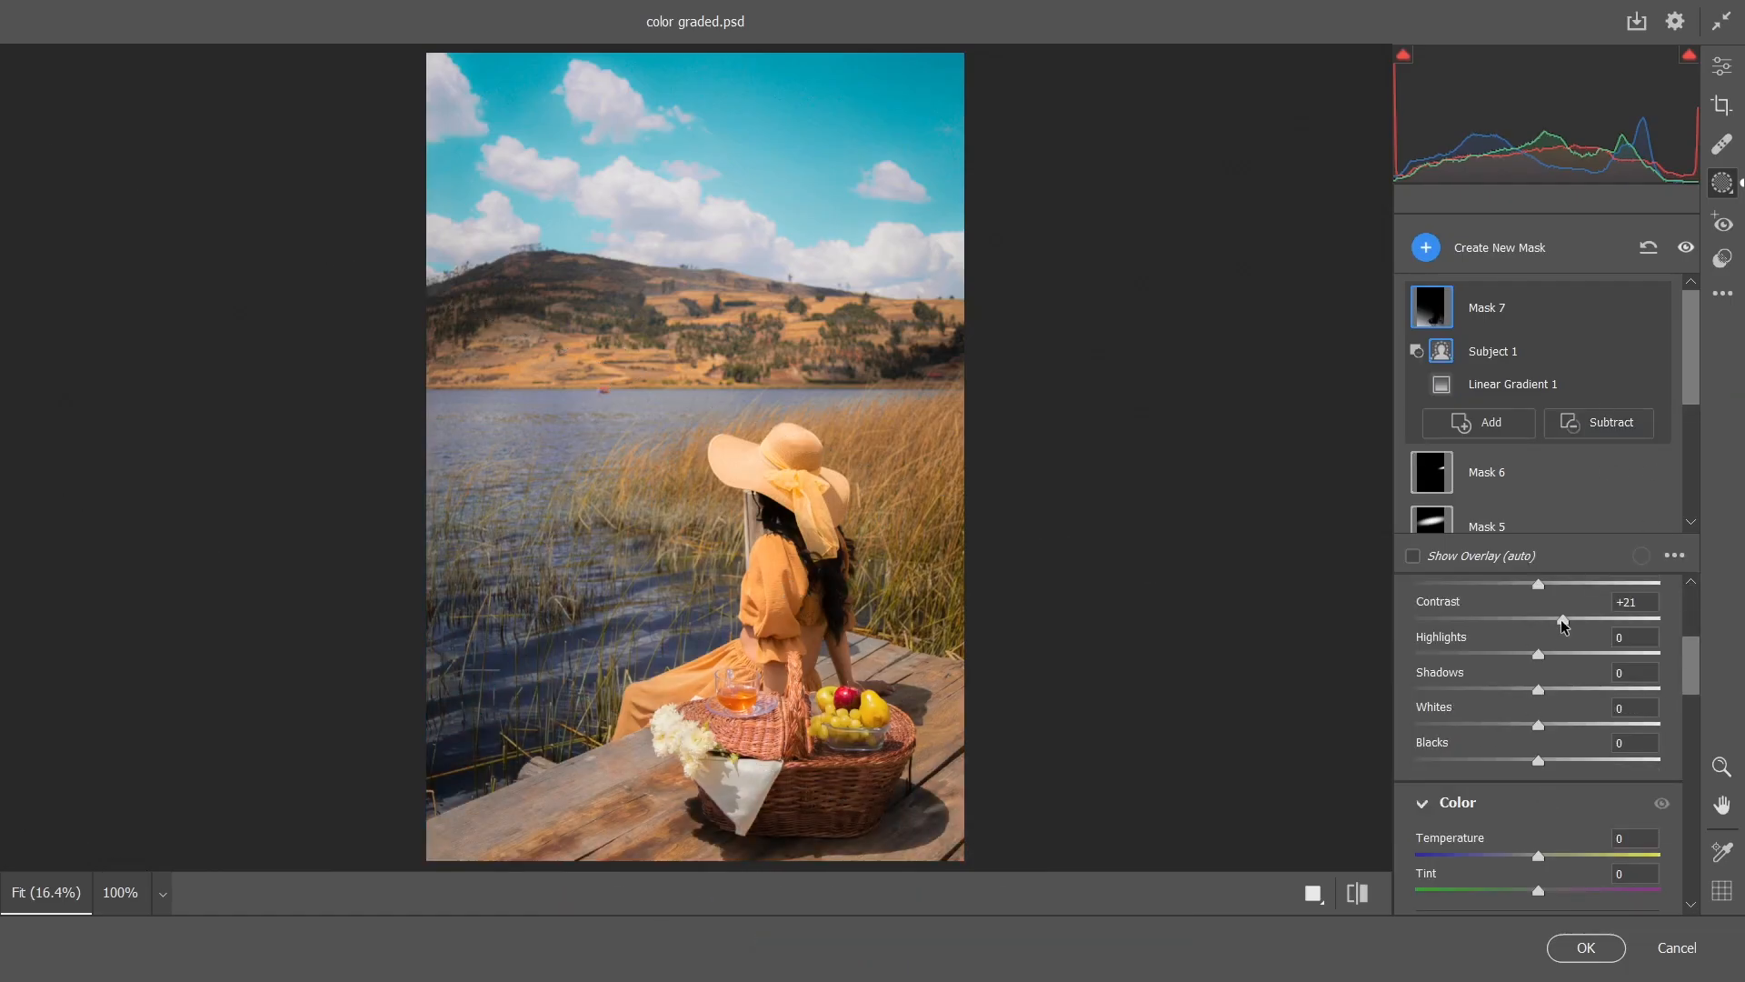
pyautogui.moveTo(1536, 725); pyautogui.dragTo(1501, 696)
pyautogui.scroll(2, 1536, 730)
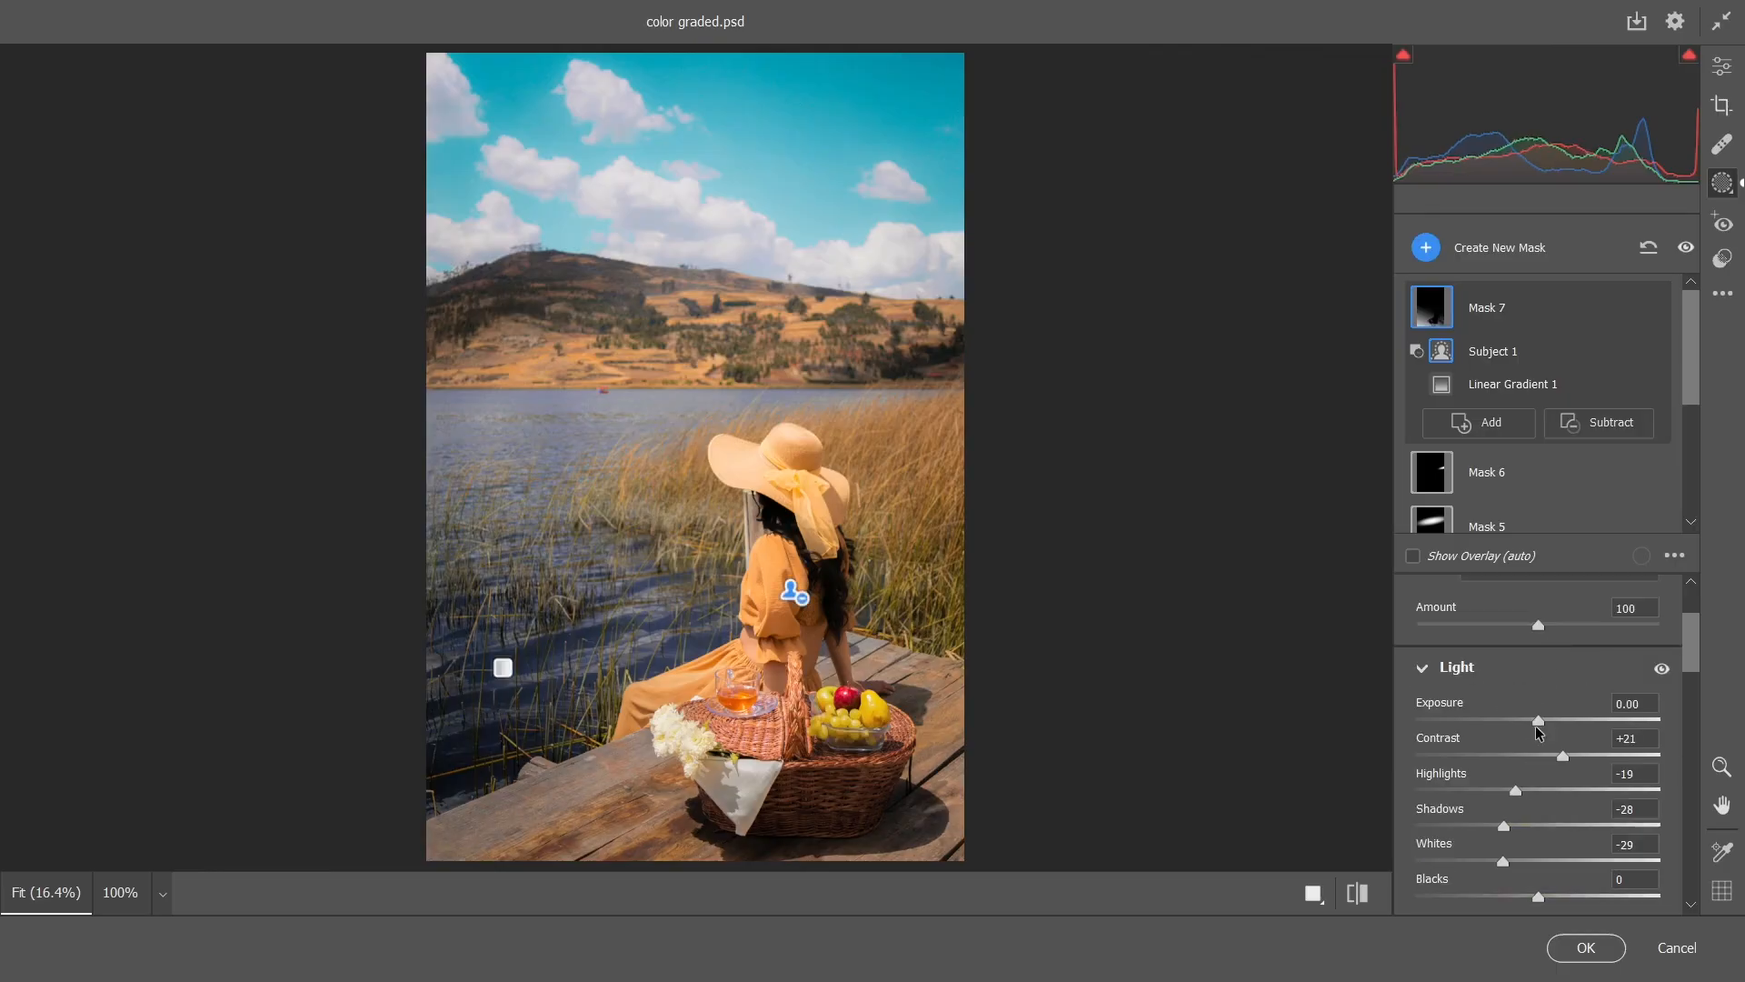
pyautogui.scroll(-5, 1537, 728)
pyautogui.moveTo(1516, 787); pyautogui.dragTo(1524, 787)
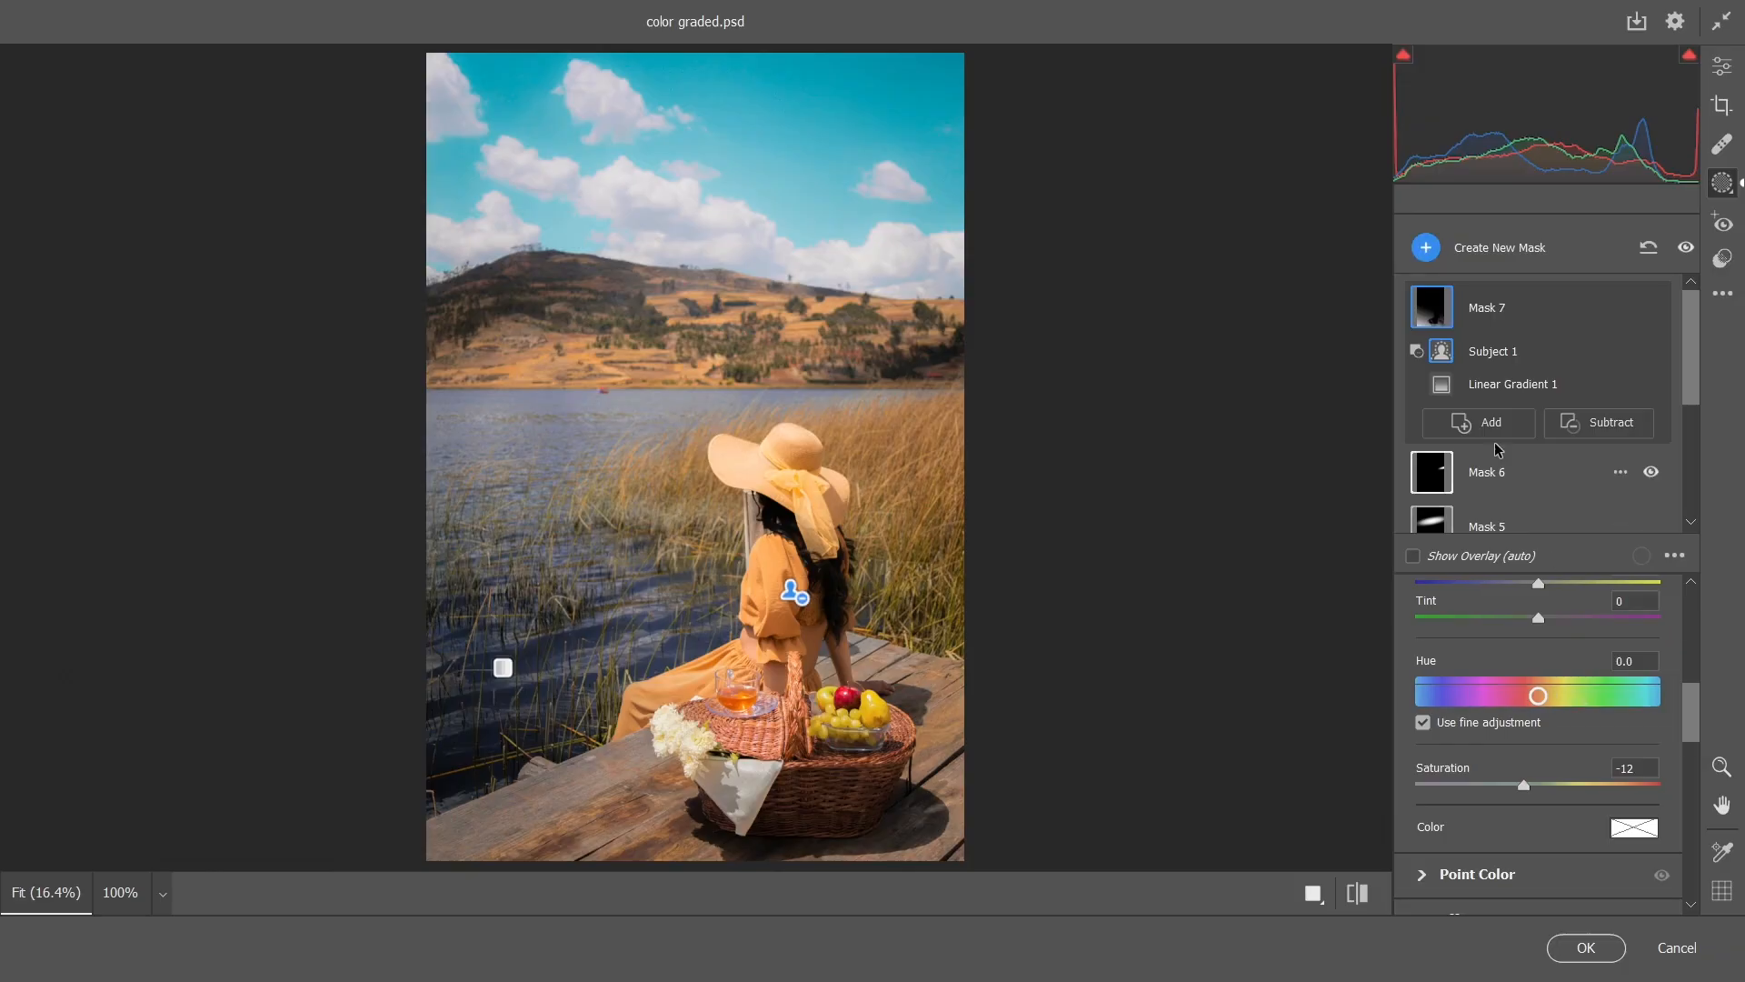
# Add a large elliptical radial gradient mask over the grass behind the woman, adjusting its size, tilt and position
pyautogui.click(1426, 247)
pyautogui.click(1500, 491)
pyautogui.moveTo(795, 468); pyautogui.dragTo(900, 507)
pyautogui.moveTo(900, 682); pyautogui.dragTo(899, 627)
pyautogui.moveTo(900, 506); pyautogui.dragTo(917, 521)
pyautogui.moveTo(1301, 531); pyautogui.dragTo(1301, 546)
pyautogui.moveTo(911, 642); pyautogui.dragTo(910, 654)
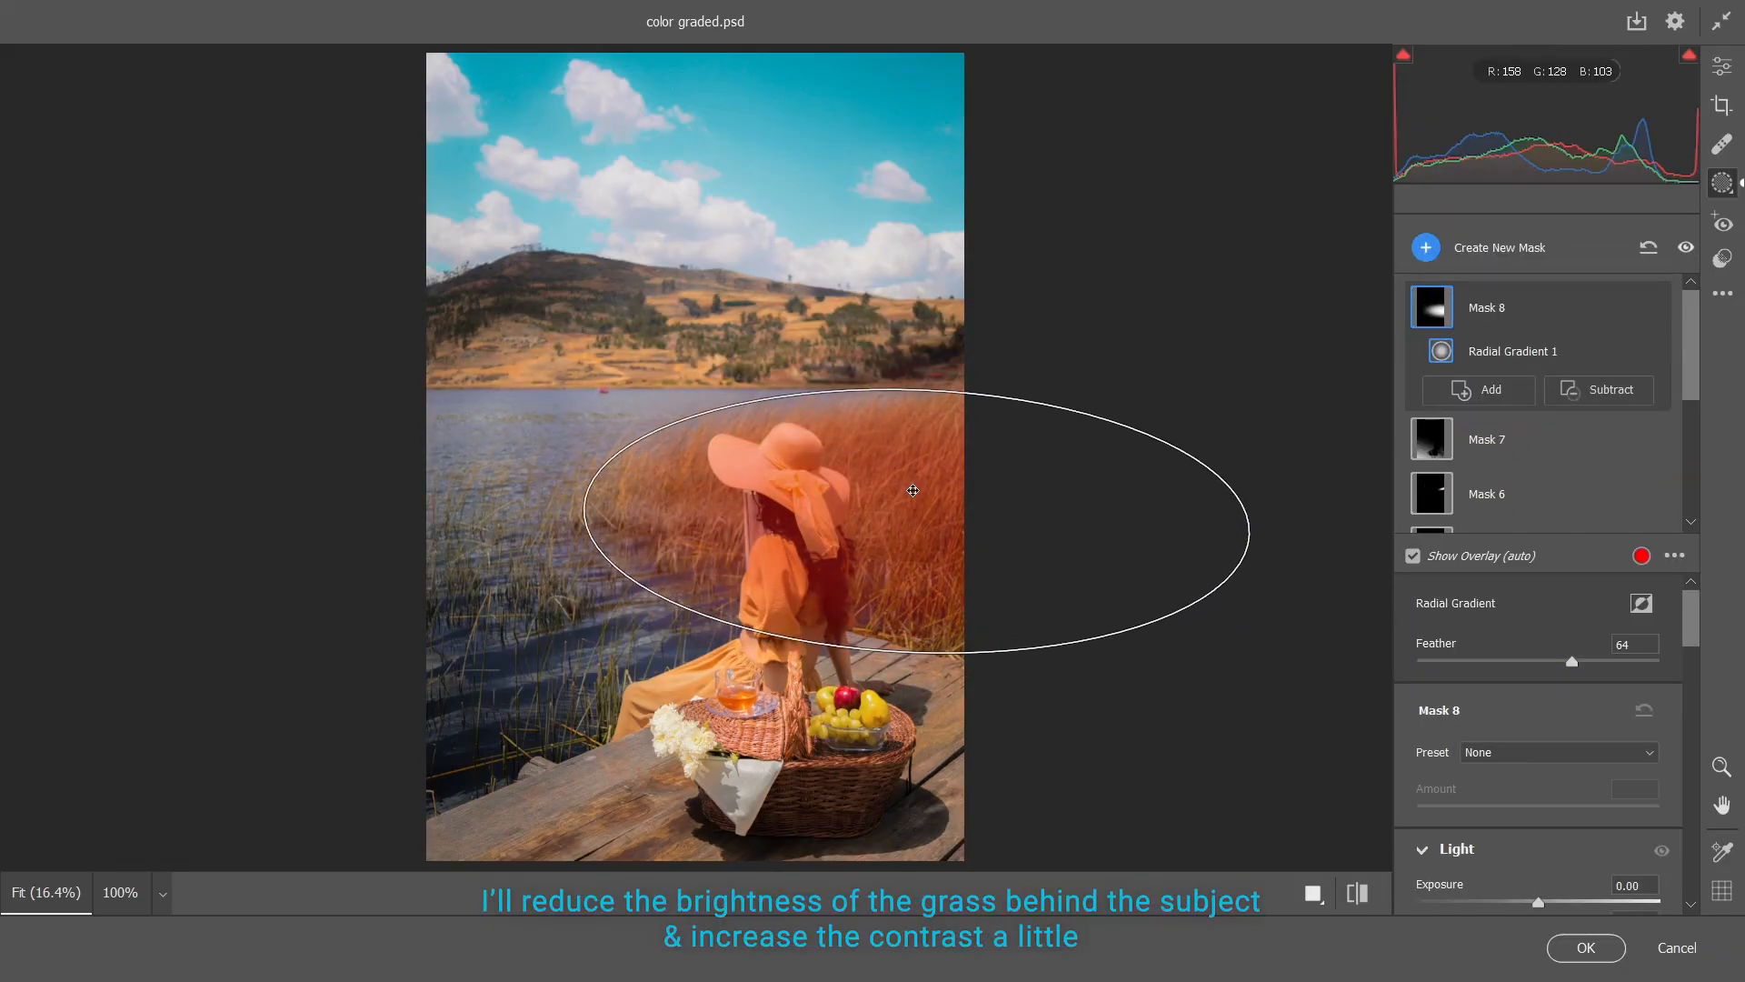
# Nudge the radial gradient over the grass behind the woman and subtract the subject from that mask
pyautogui.moveTo(917, 521); pyautogui.dragTo(922, 511)
pyautogui.click(1602, 395)
pyautogui.click(1592, 417)
# Darken the grass behind the woman with Contrast +21, Highlights -16 and Shadows -10
pyautogui.scroll(-3, 1414, 697)
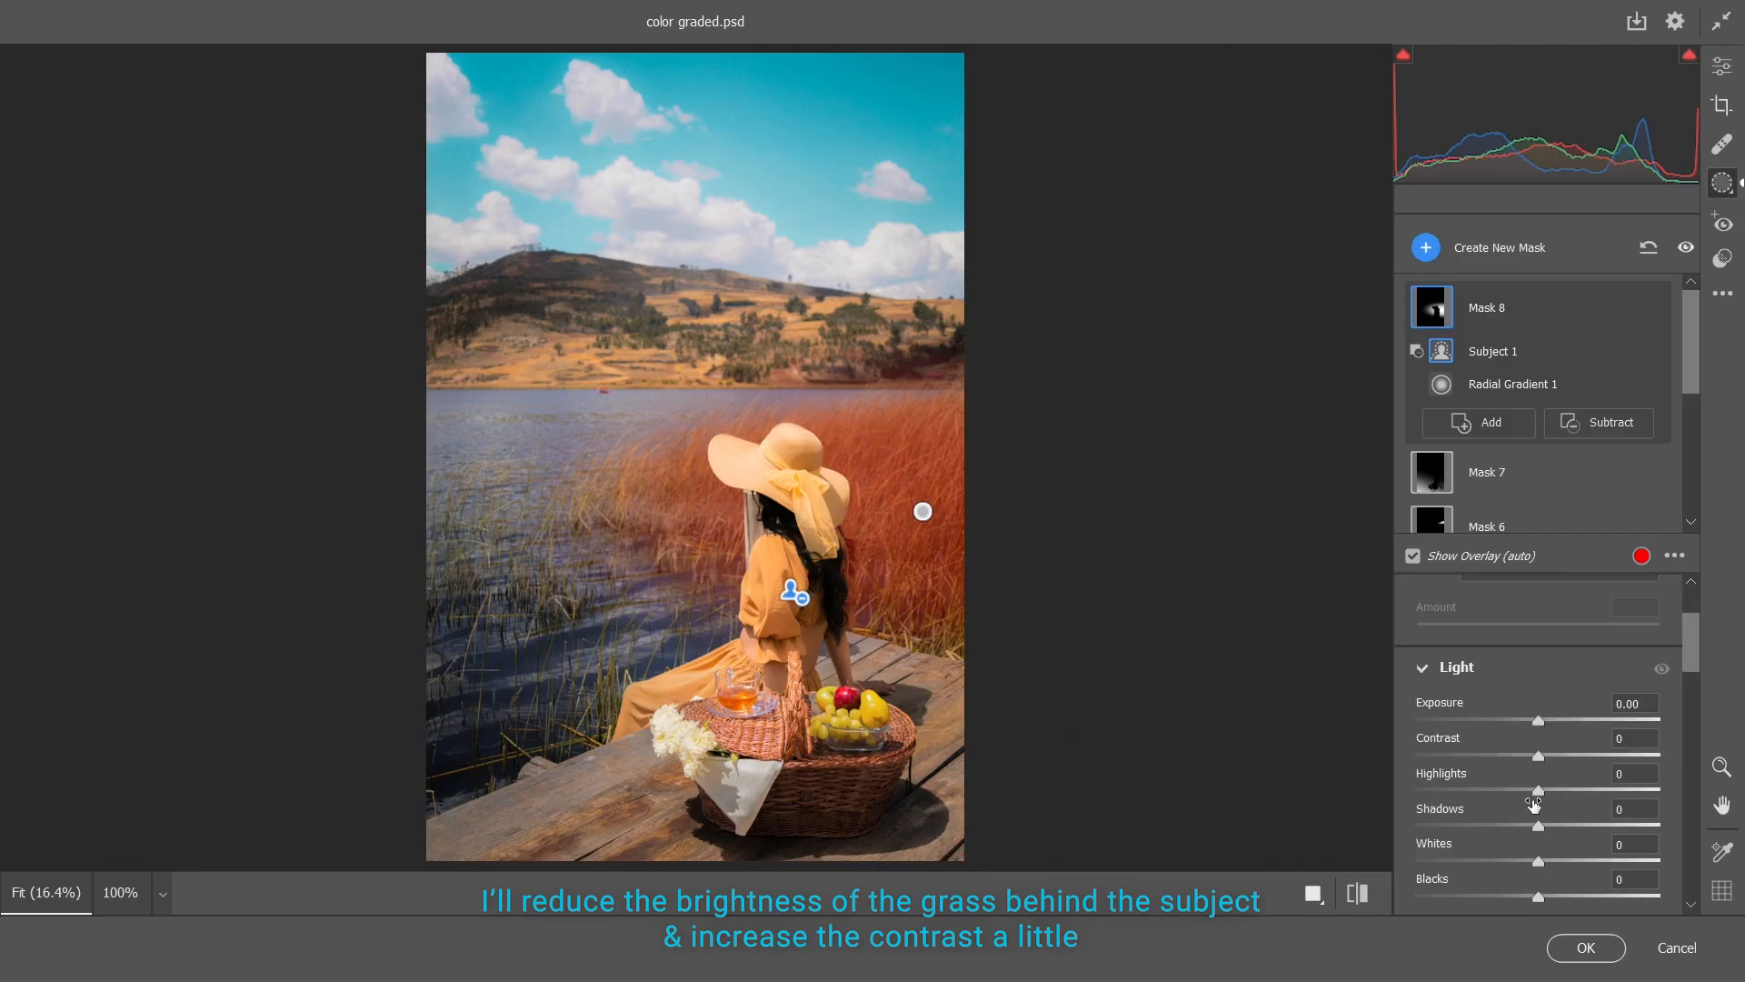
pyautogui.moveTo(1538, 790); pyautogui.dragTo(1519, 789)
pyautogui.moveTo(1538, 824); pyautogui.dragTo(1560, 826)
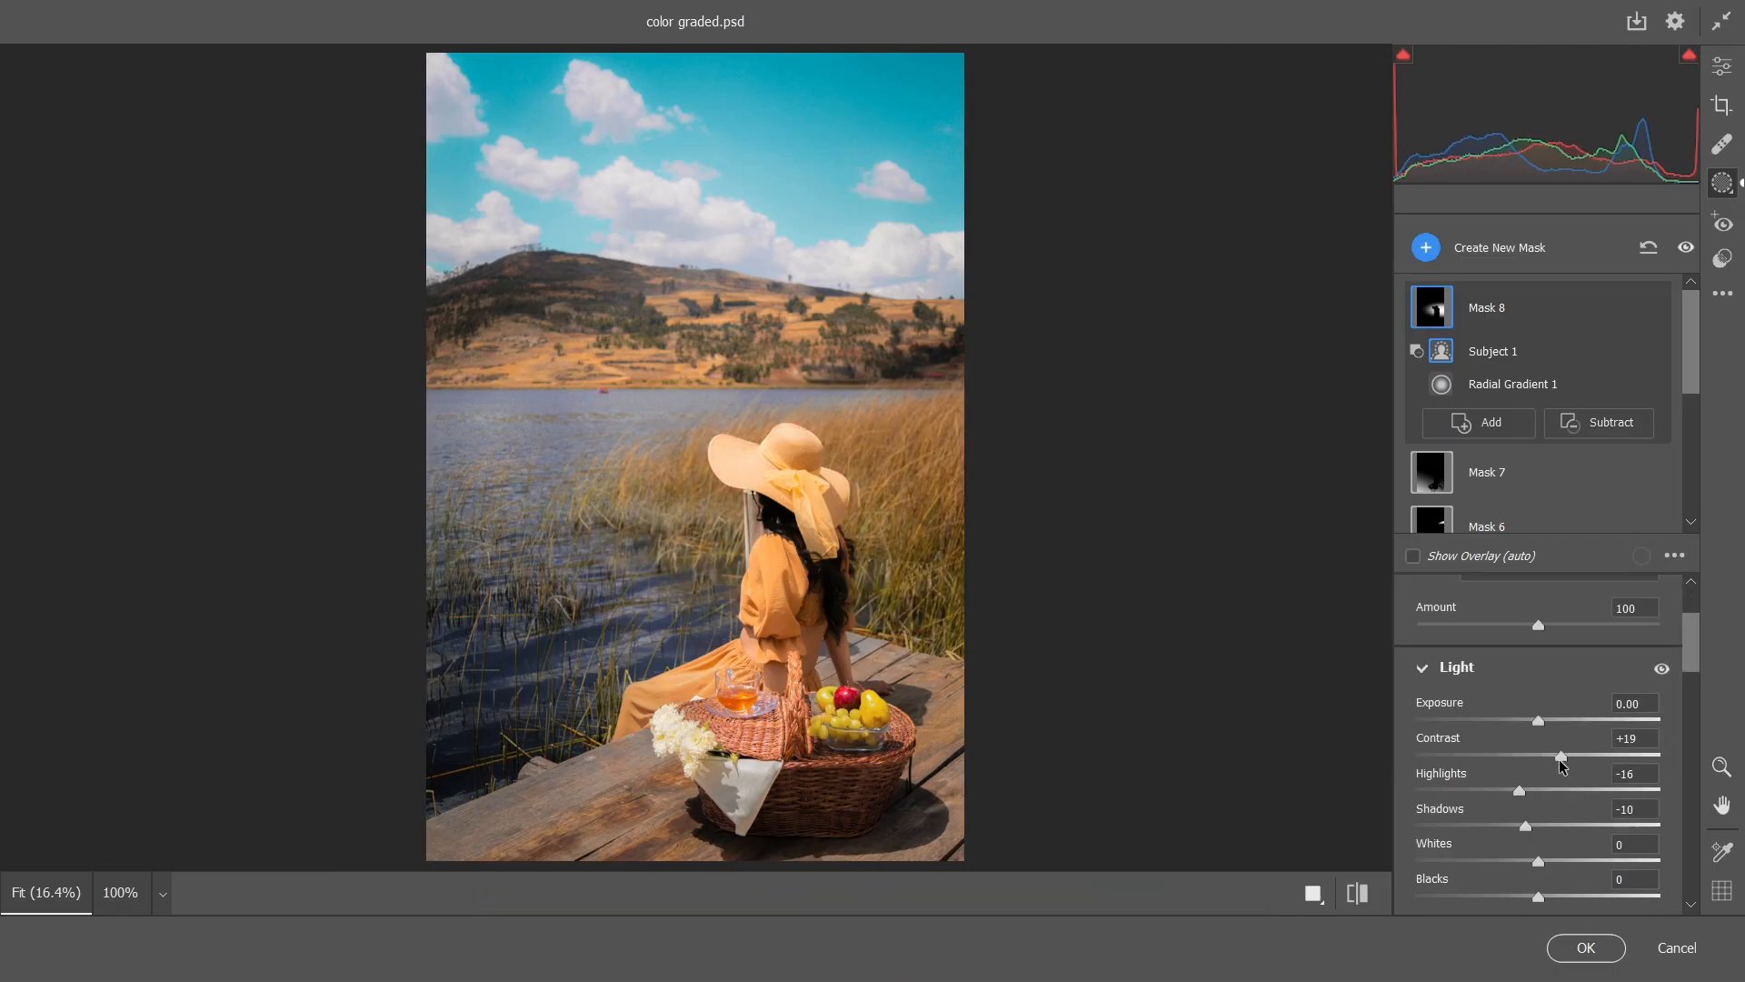
# Add a subject mask and set its Contrast to +9, Highlights to -8 and Whites to -16
pyautogui.click(1427, 249)
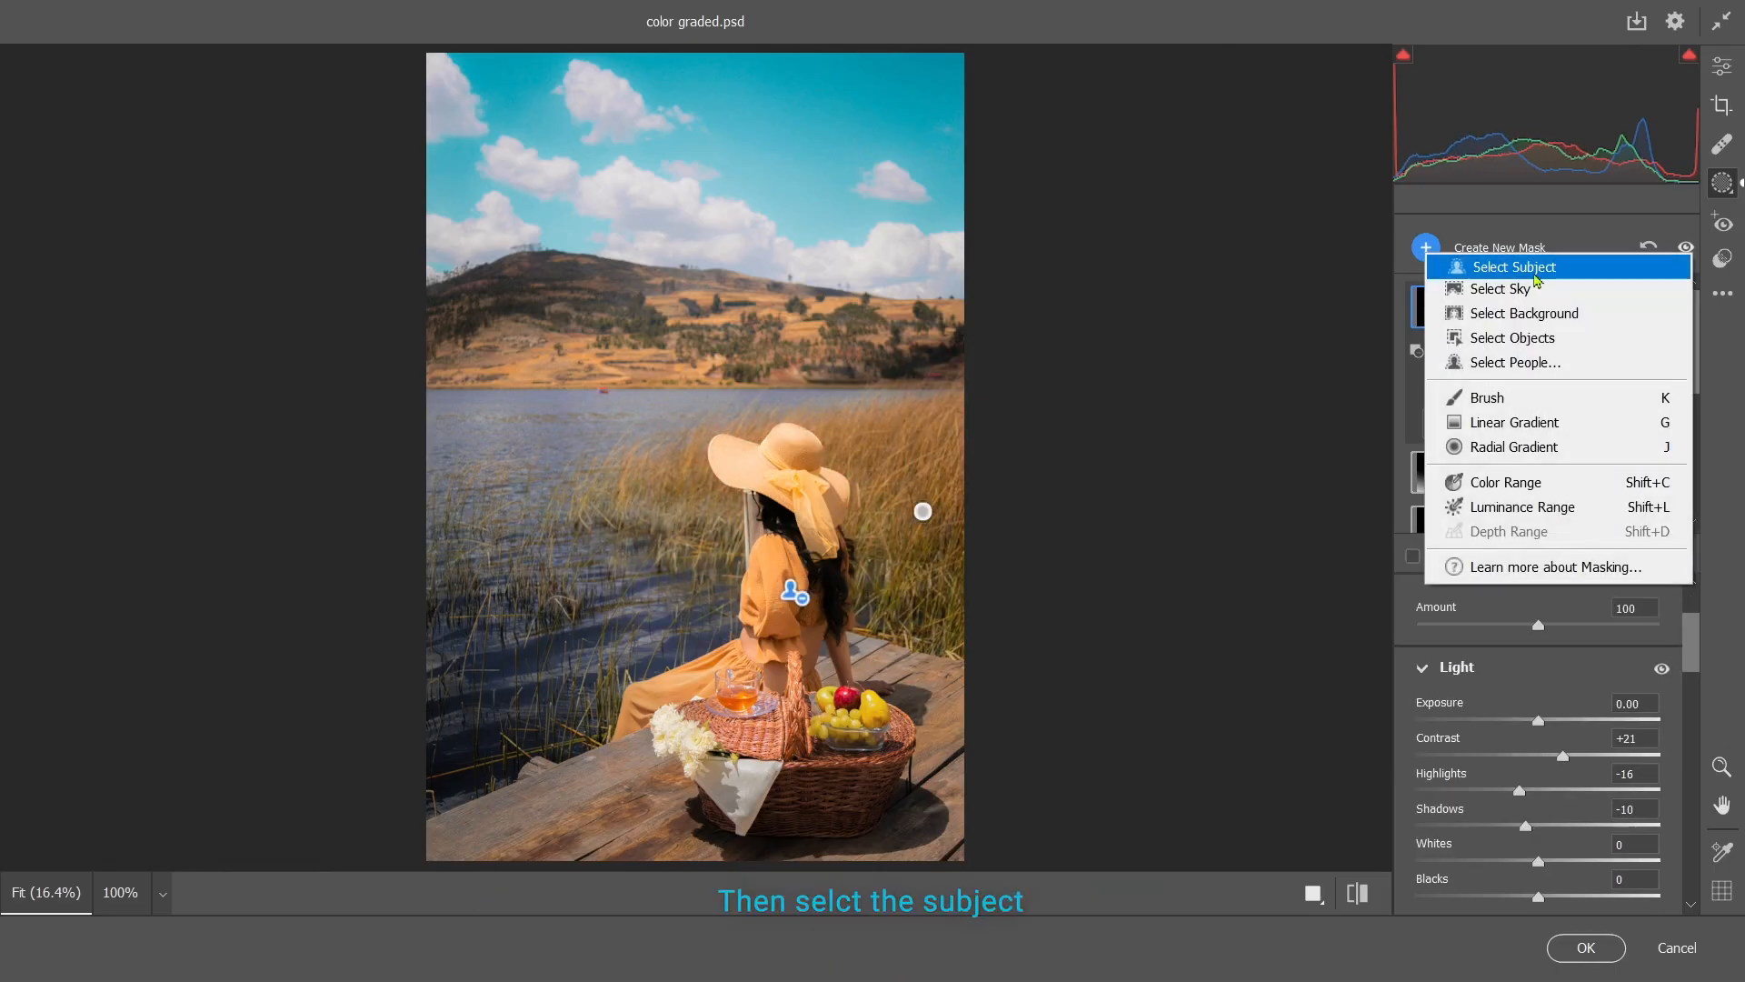
pyautogui.click(1495, 265)
pyautogui.scroll(-3, 1560, 723)
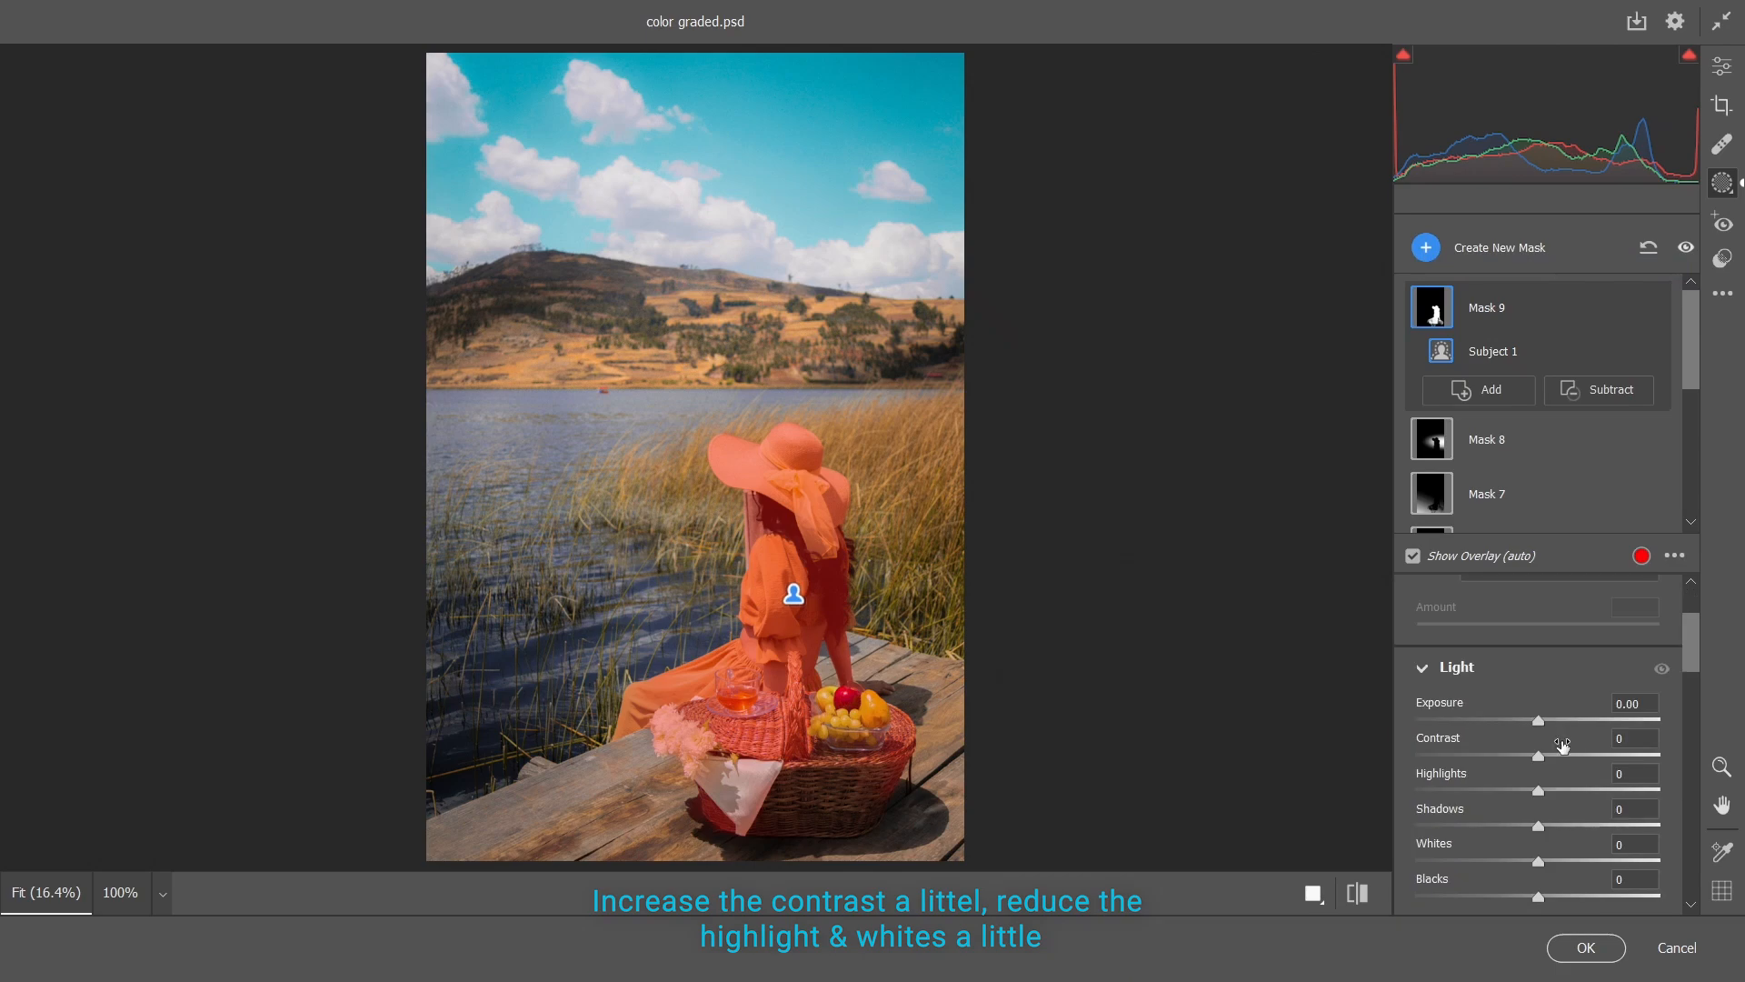
pyautogui.moveTo(1534, 792); pyautogui.dragTo(1528, 793)
pyautogui.moveTo(1538, 861); pyautogui.dragTo(1519, 863)
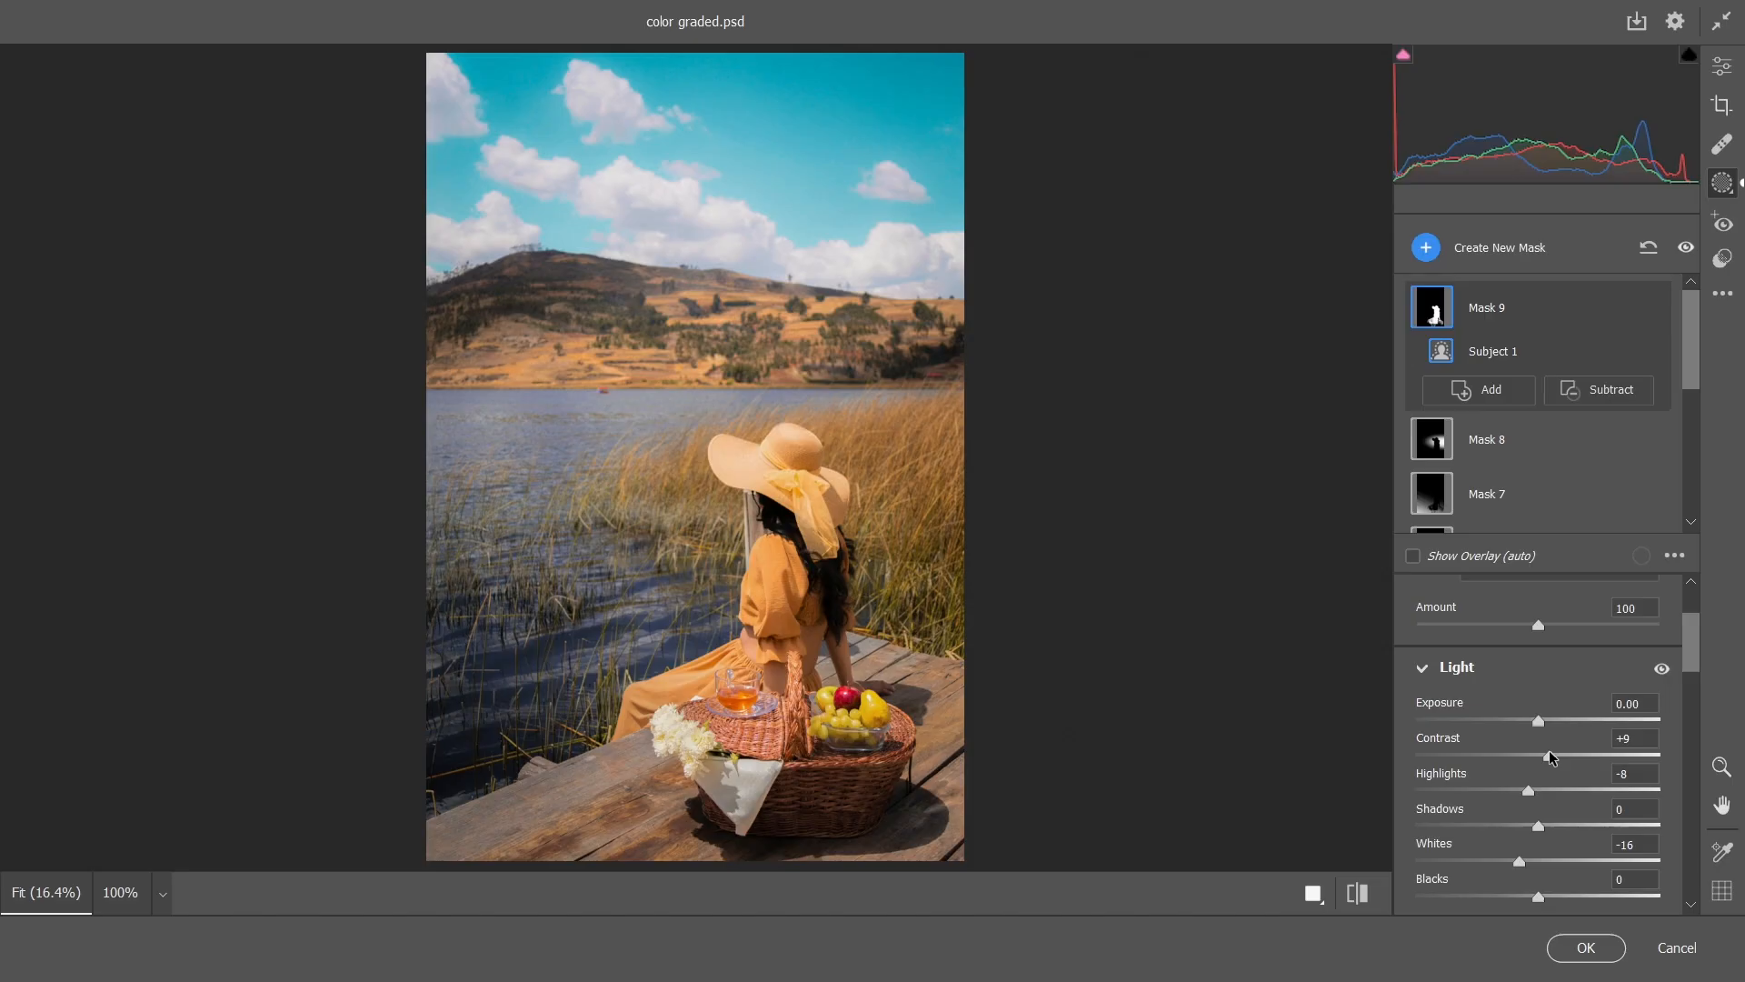
# Set the subject mask's Saturation to +22
pyautogui.scroll(-6, 1576, 783)
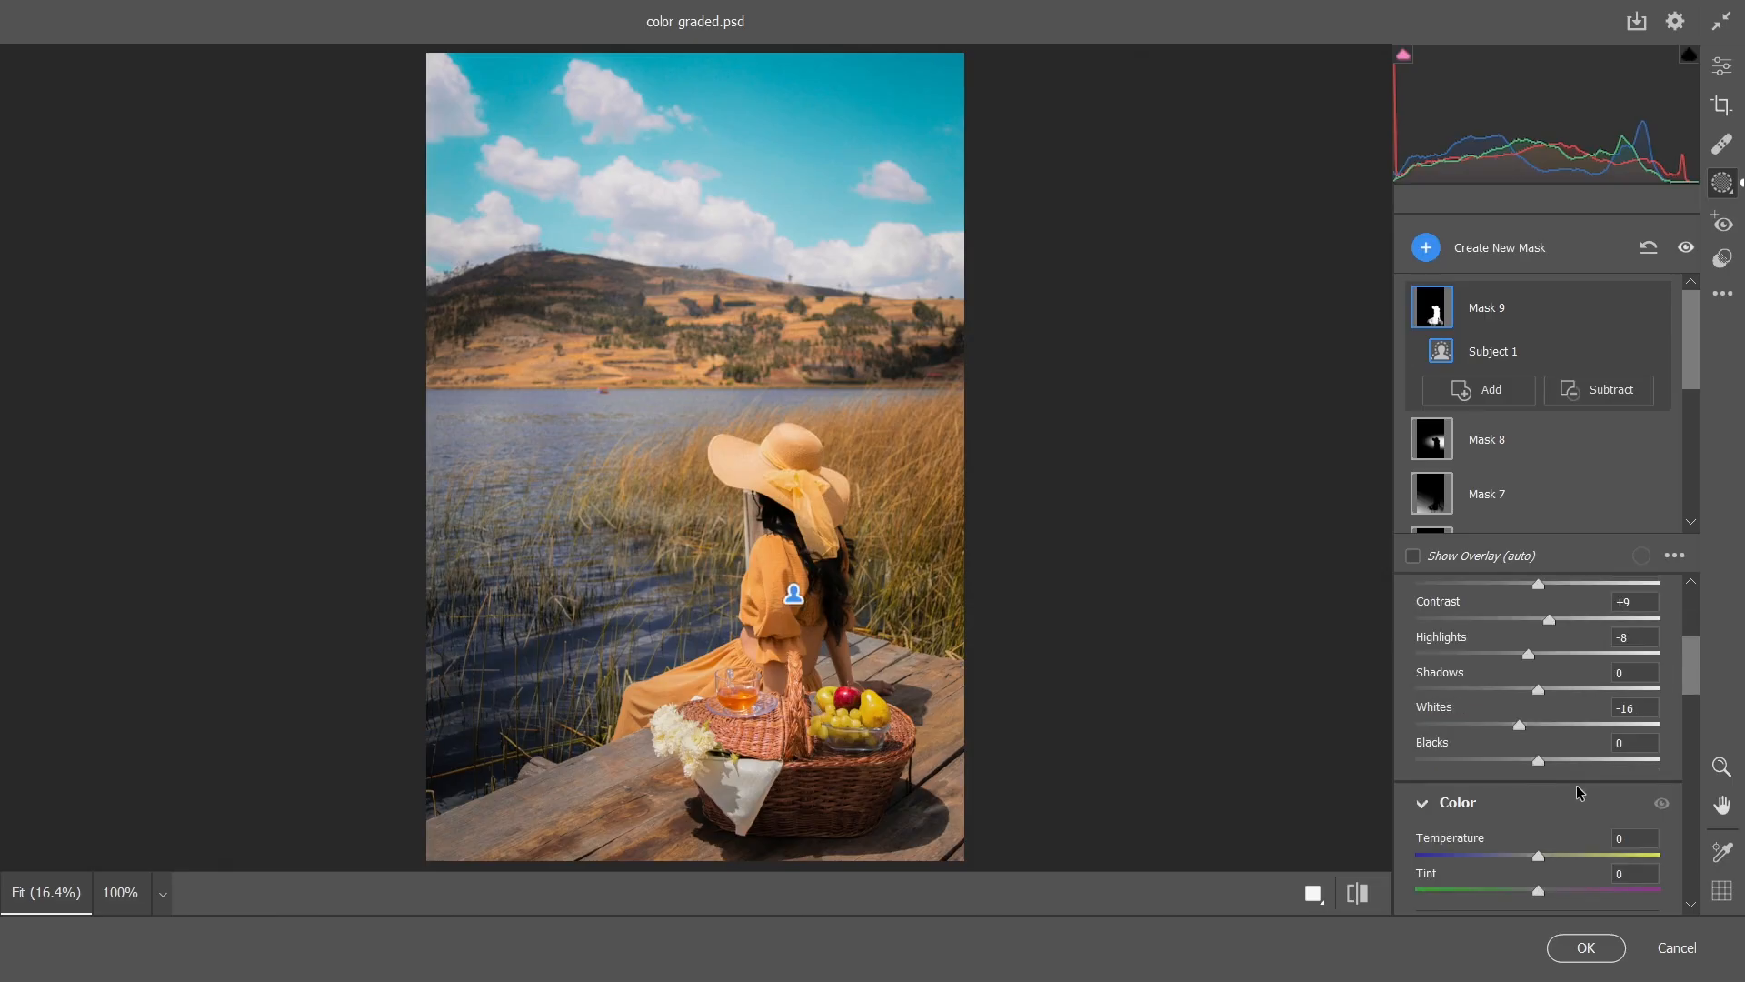
pyautogui.scroll(2, 1572, 784)
pyautogui.moveTo(1539, 788); pyautogui.dragTo(1555, 787)
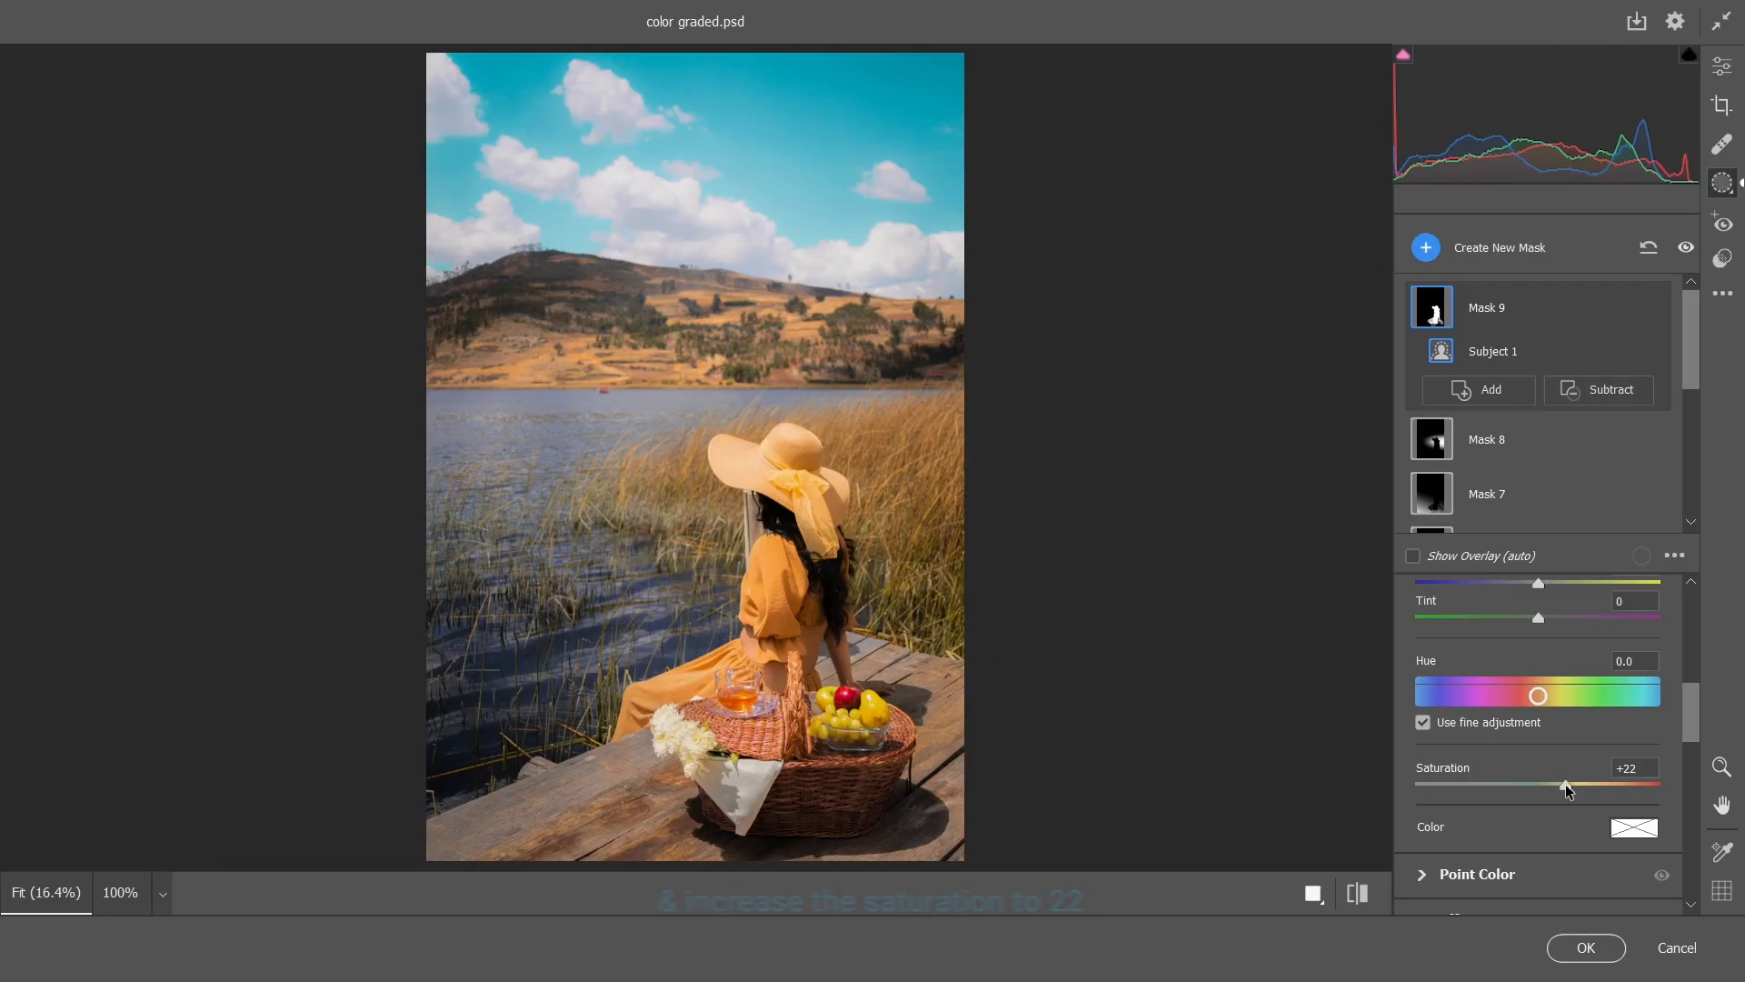
# Add a radial gradient mask centred on the woman and enlarge it to reach from the clouds above the hills past the photo's lower edge
pyautogui.scroll(5, 1554, 769)
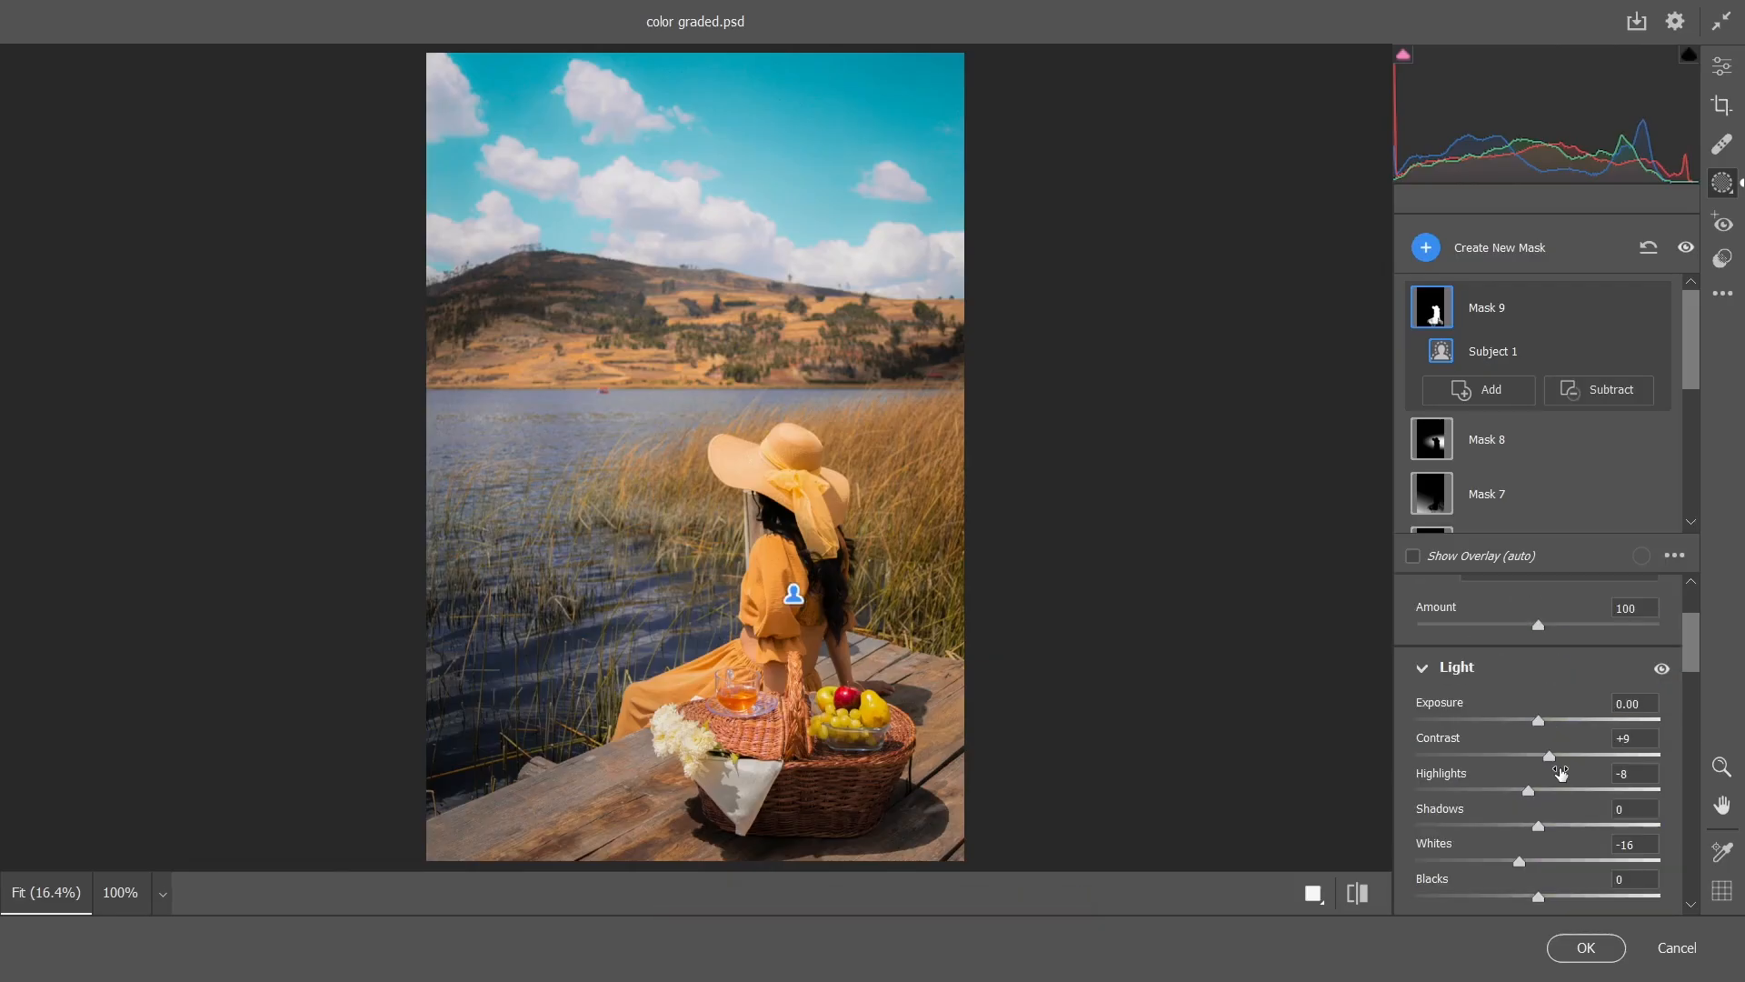
pyautogui.click(1425, 248)
pyautogui.click(1500, 440)
pyautogui.moveTo(791, 580)
pyautogui.mouseDown()
pyautogui.moveTo(978, 770)
pyautogui.moveTo(778, 585)
pyautogui.mouseUp()
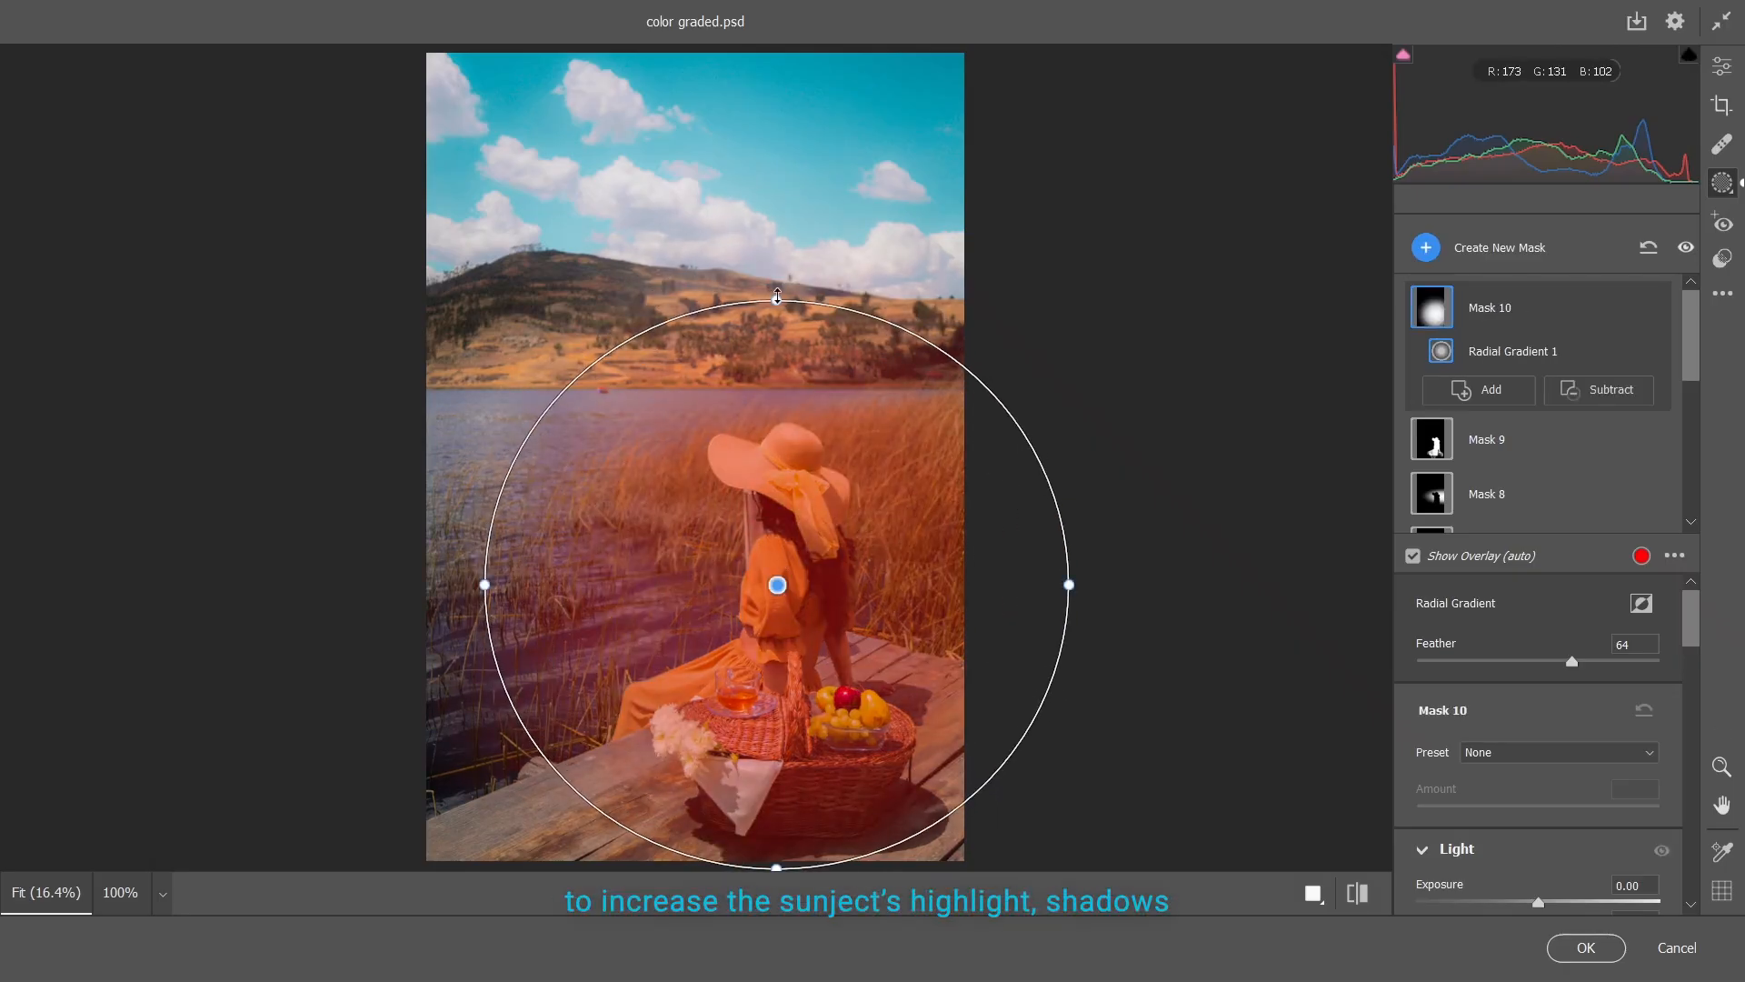
pyautogui.moveTo(773, 300); pyautogui.dragTo(776, 269)
pyautogui.moveTo(1068, 585); pyautogui.dragTo(1102, 586)
pyautogui.moveTo(778, 269); pyautogui.dragTo(781, 220)
# Set the large radial mask's Highlights to +14, Shadows to +15 and Saturation to +16, and apply the Camera Raw edits
pyautogui.scroll(-3, 1532, 673)
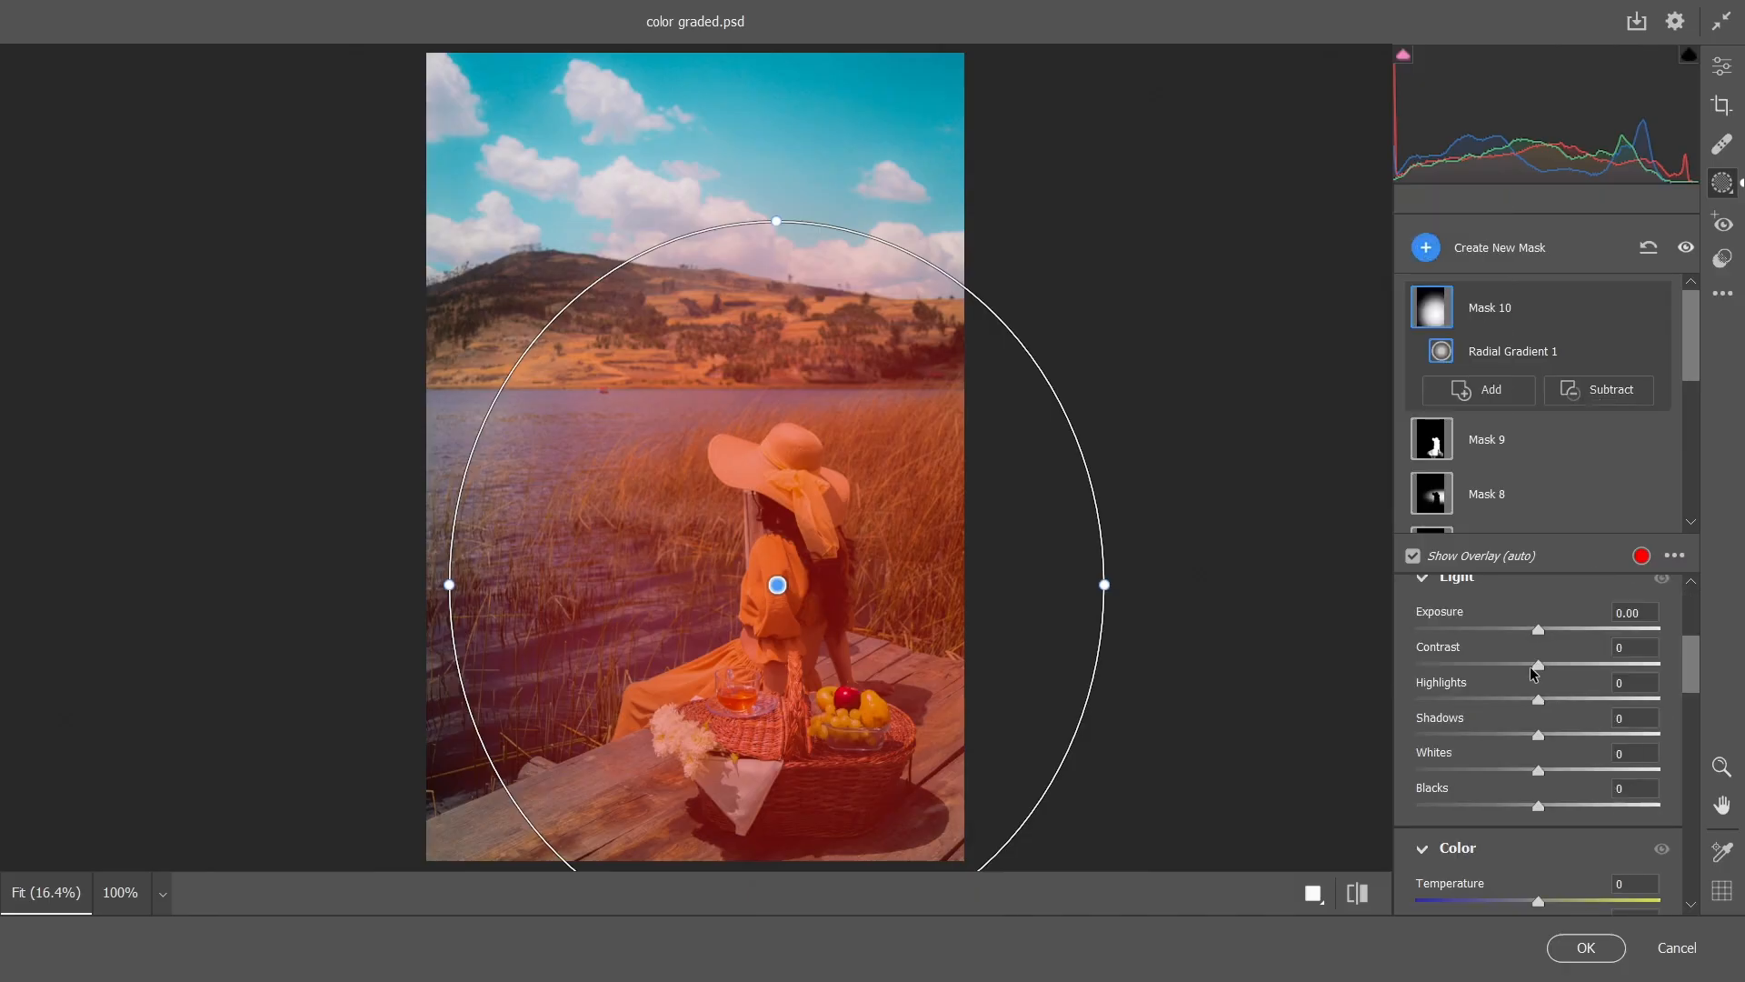
pyautogui.press('y')
pyautogui.moveTo(1538, 700); pyautogui.dragTo(1557, 735)
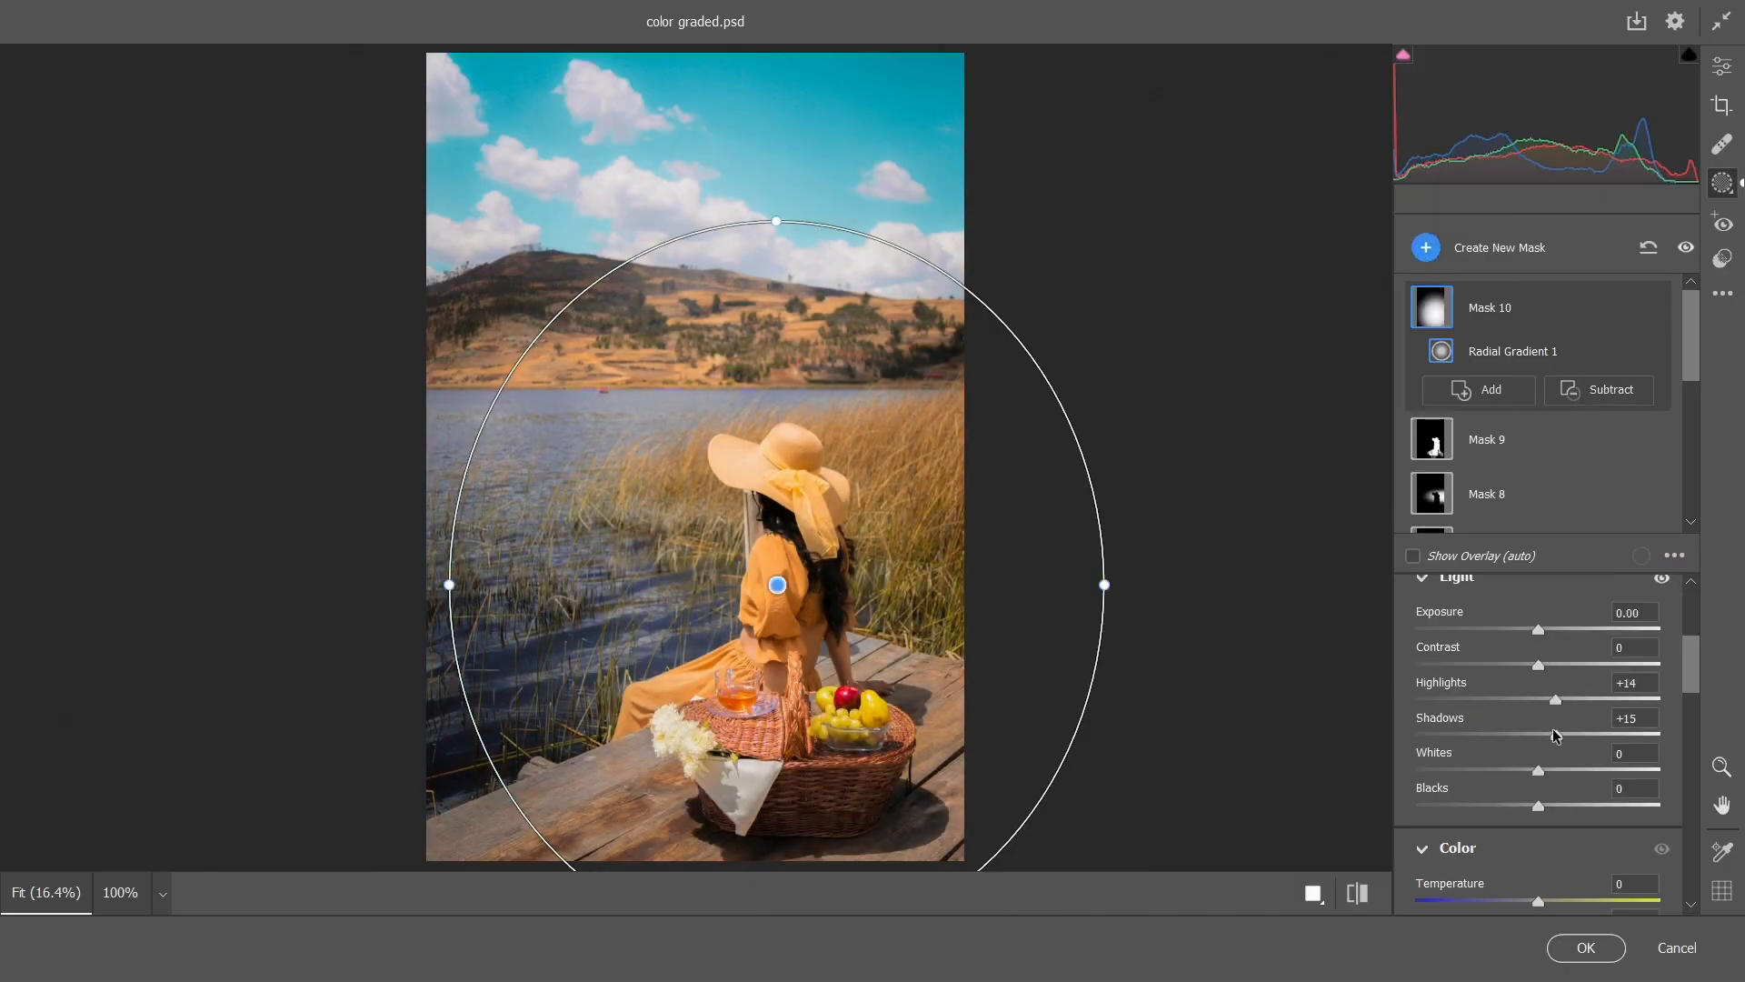
pyautogui.scroll(-3, 1561, 794)
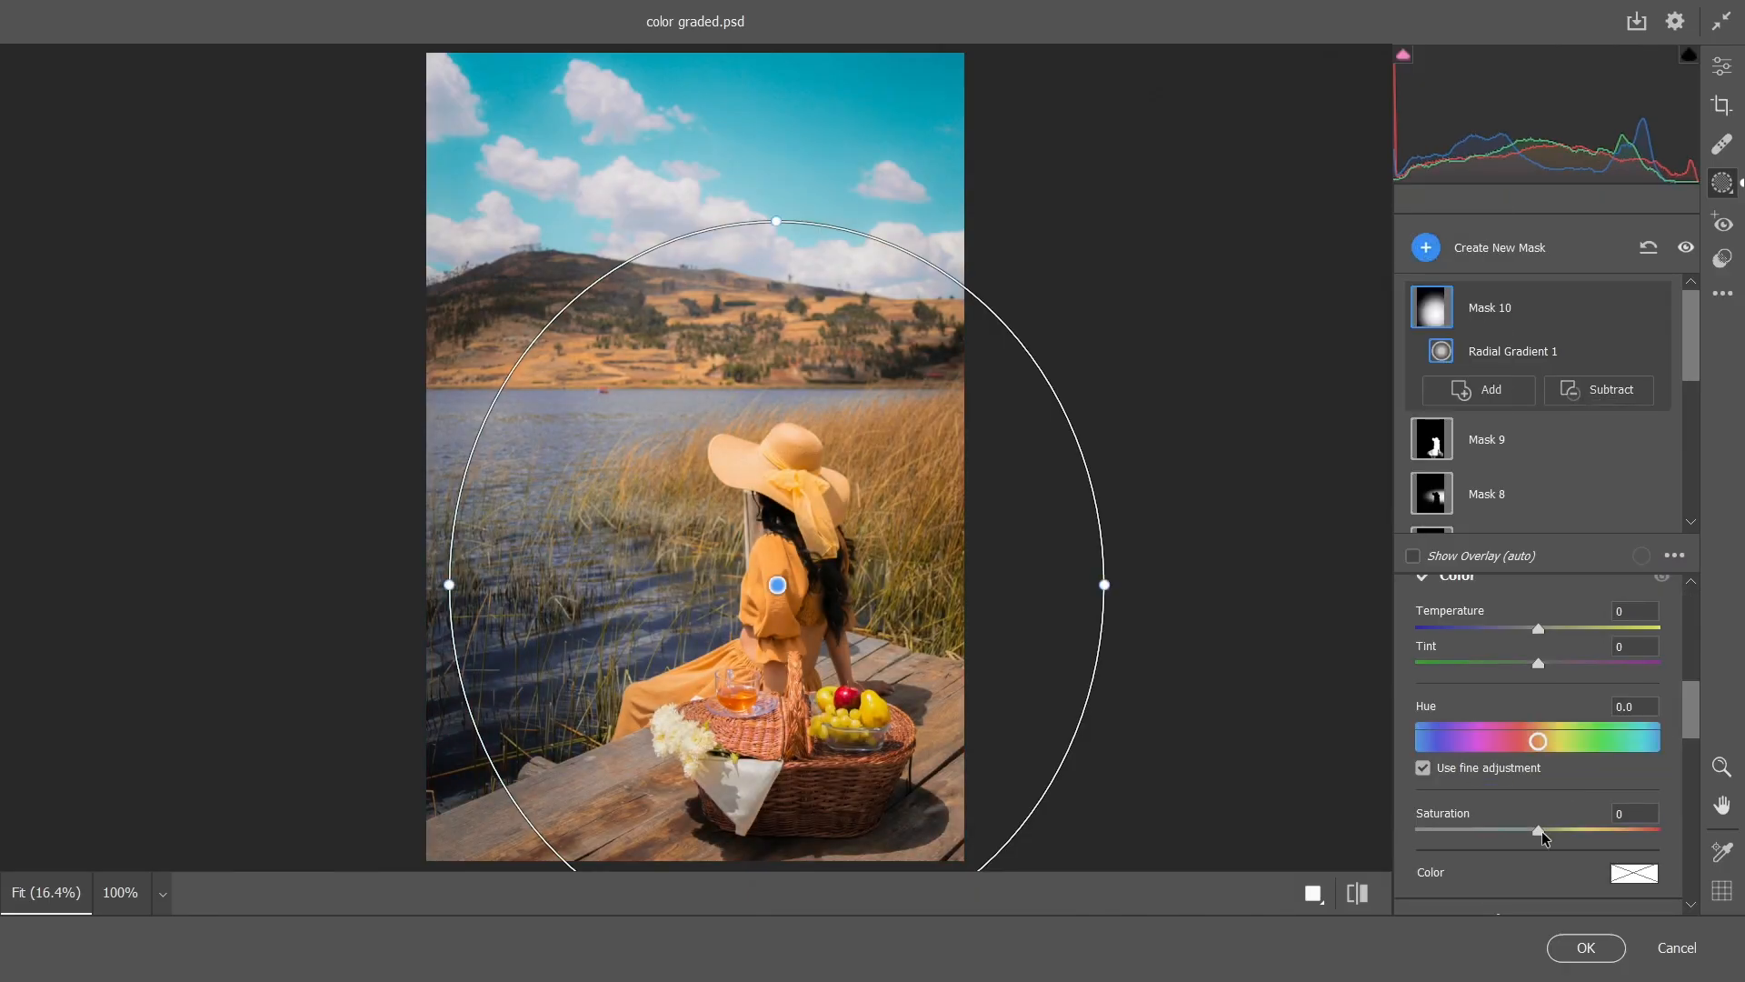
pyautogui.click(1586, 948)
# Compare the graded photo with the original by hiding and reshowing the masking layer, and save the document
pyautogui.click(1494, 629)
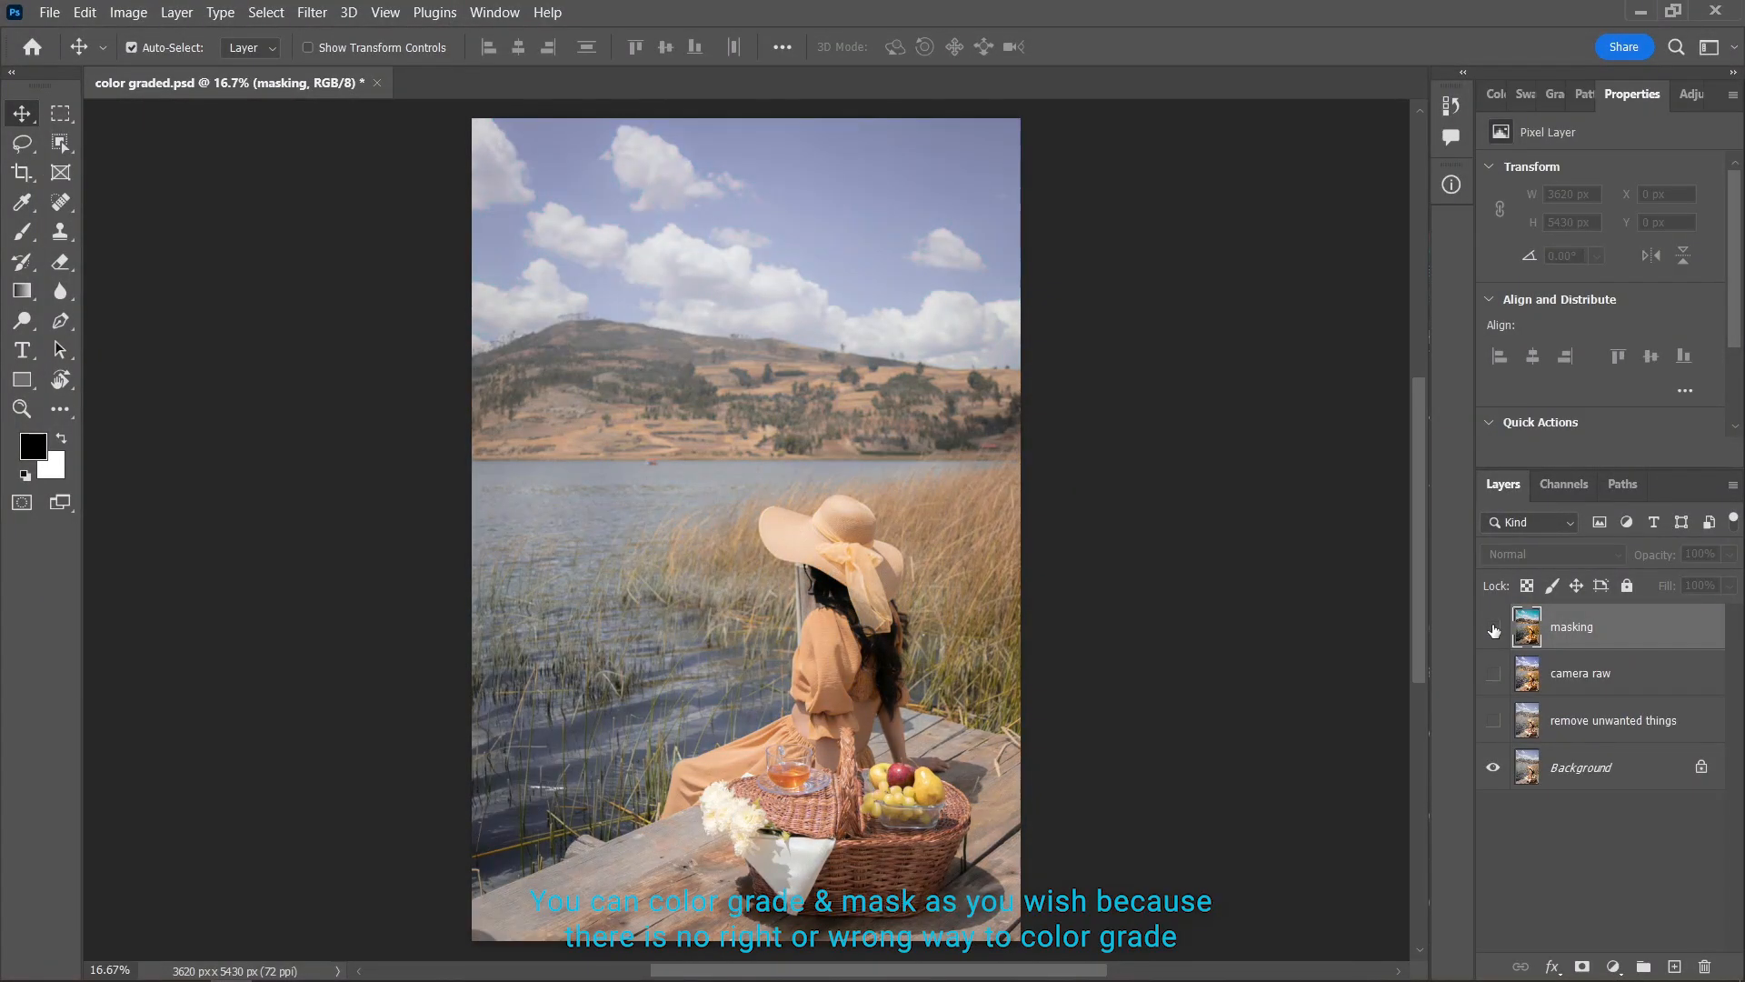
pyautogui.click(1494, 629)
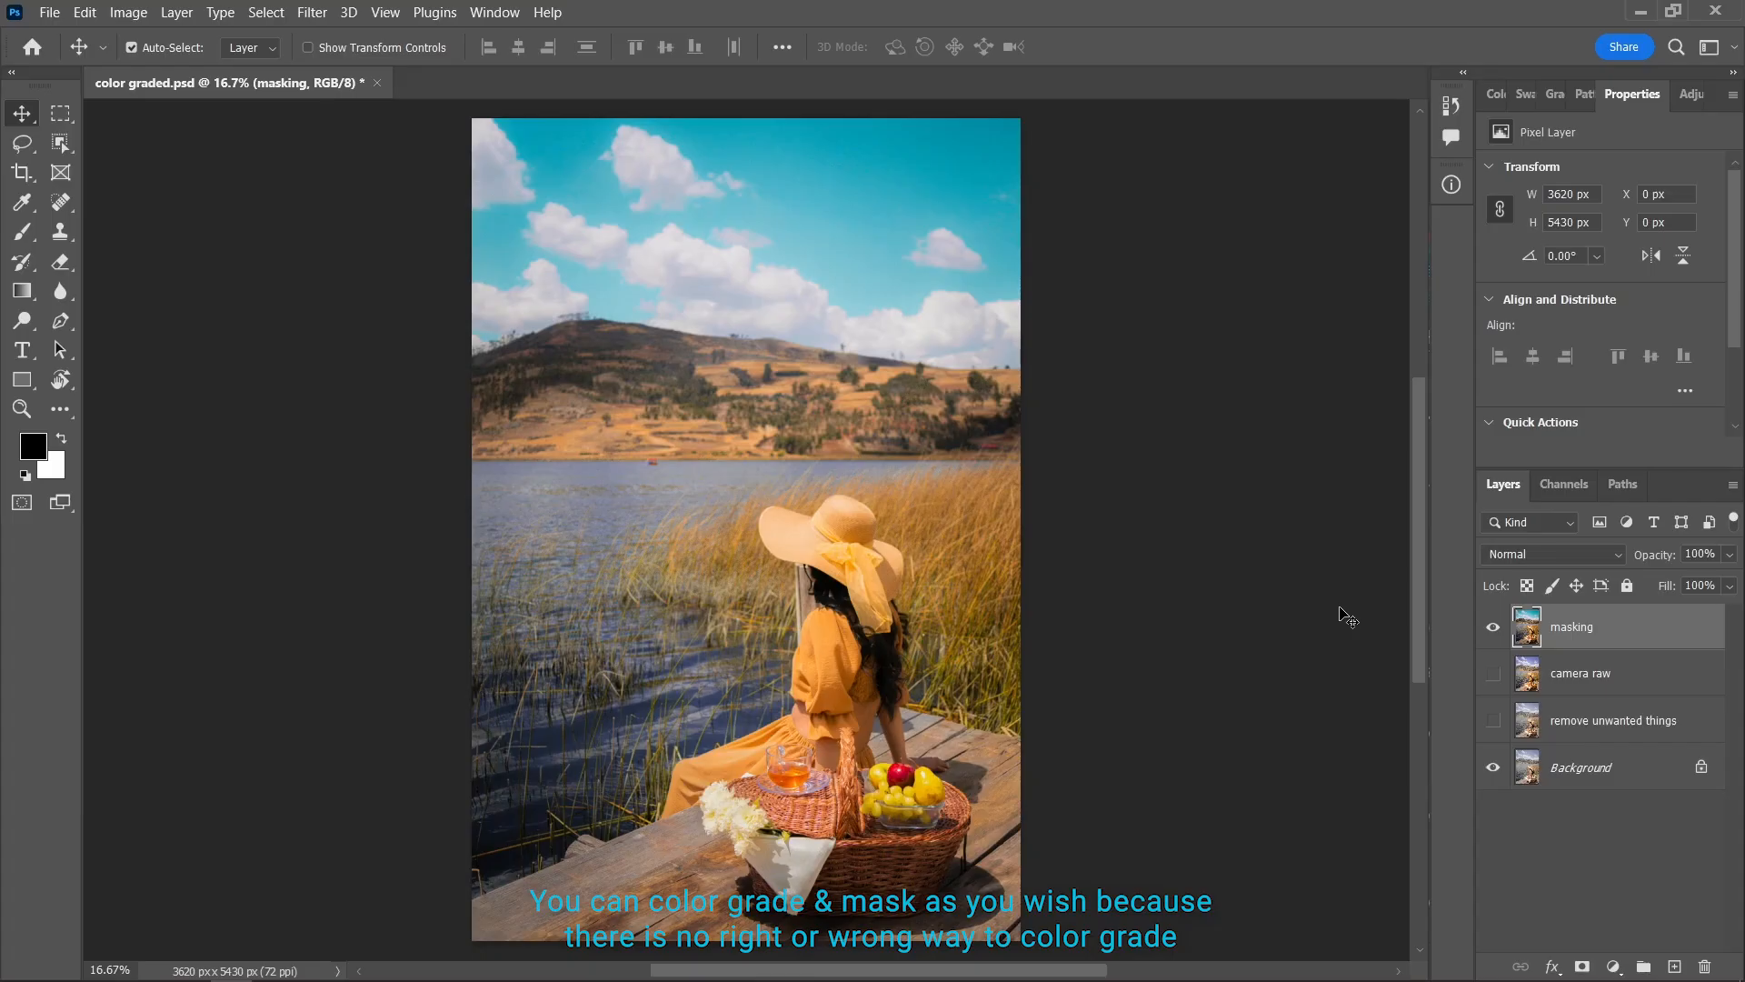
pyautogui.hotkey('ctrl', 's')
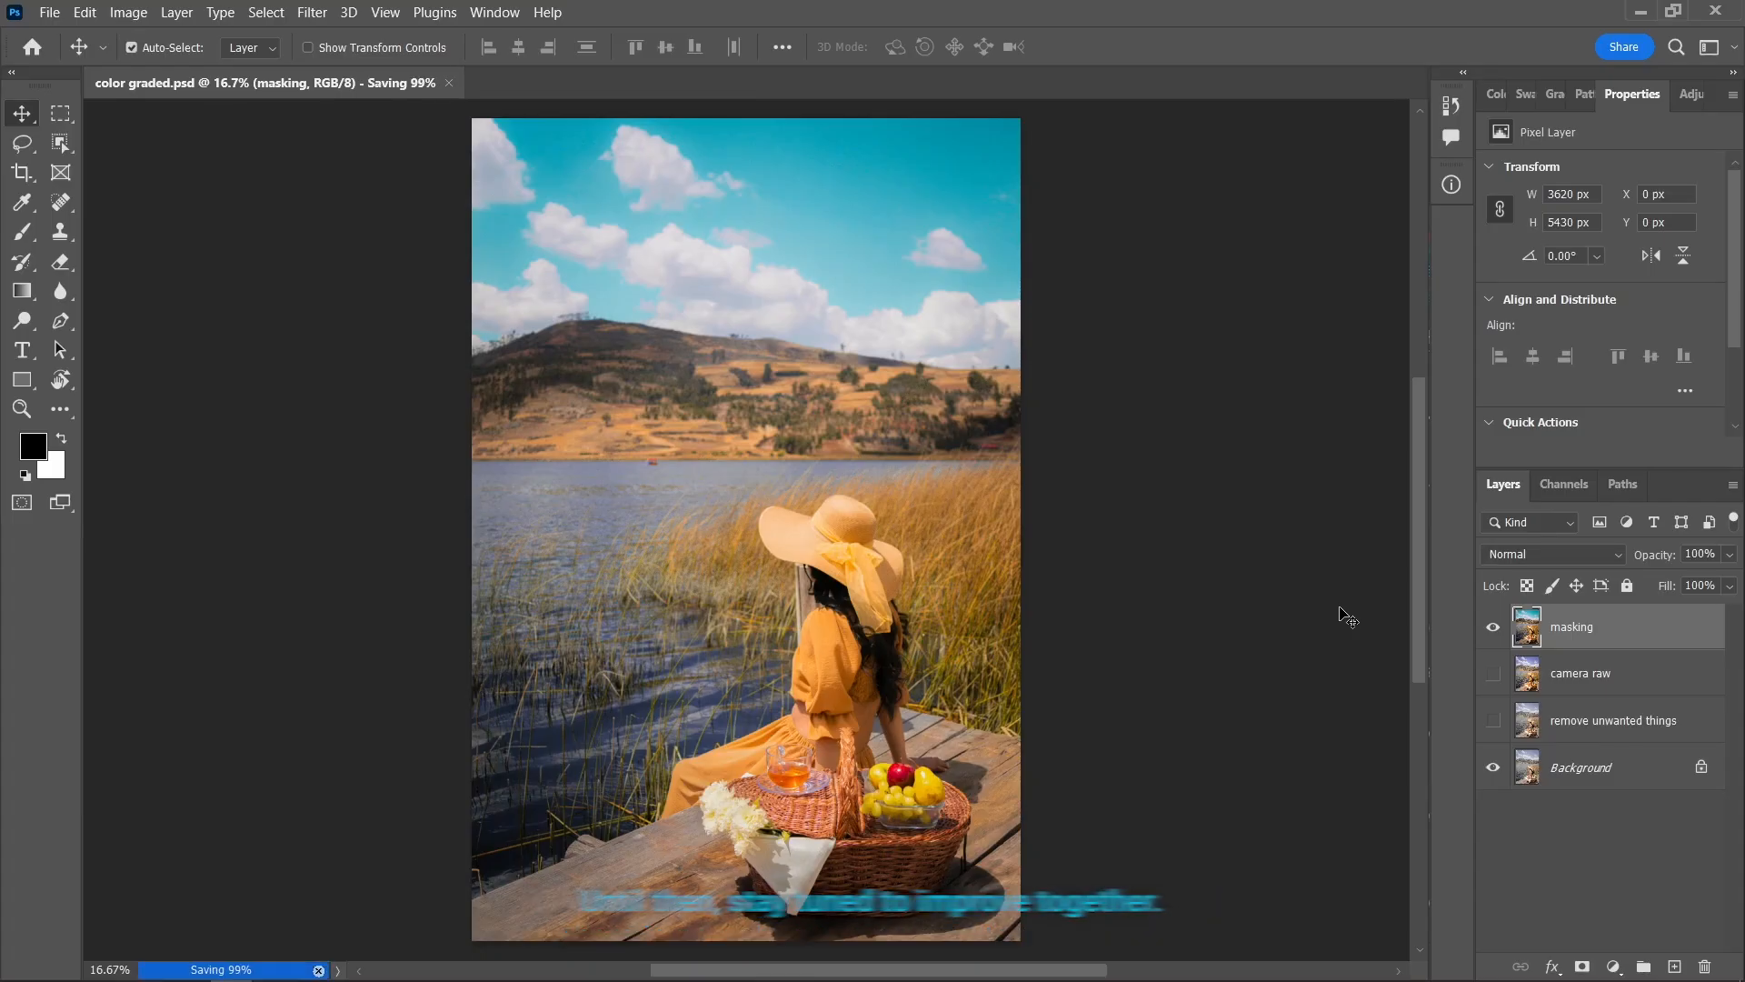